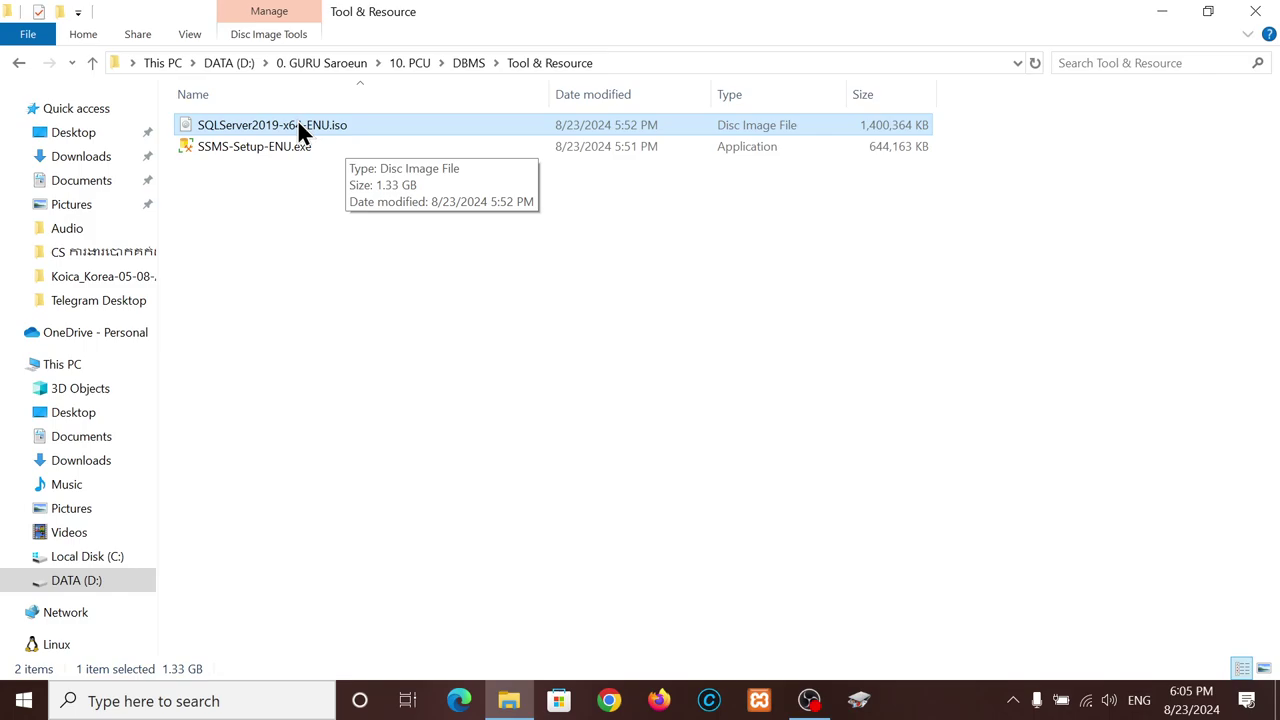
- Mount SQLServer2019-x64-ENU.iso as DVD Drive (E:) and allow it past the security warning
right_click(297, 119)
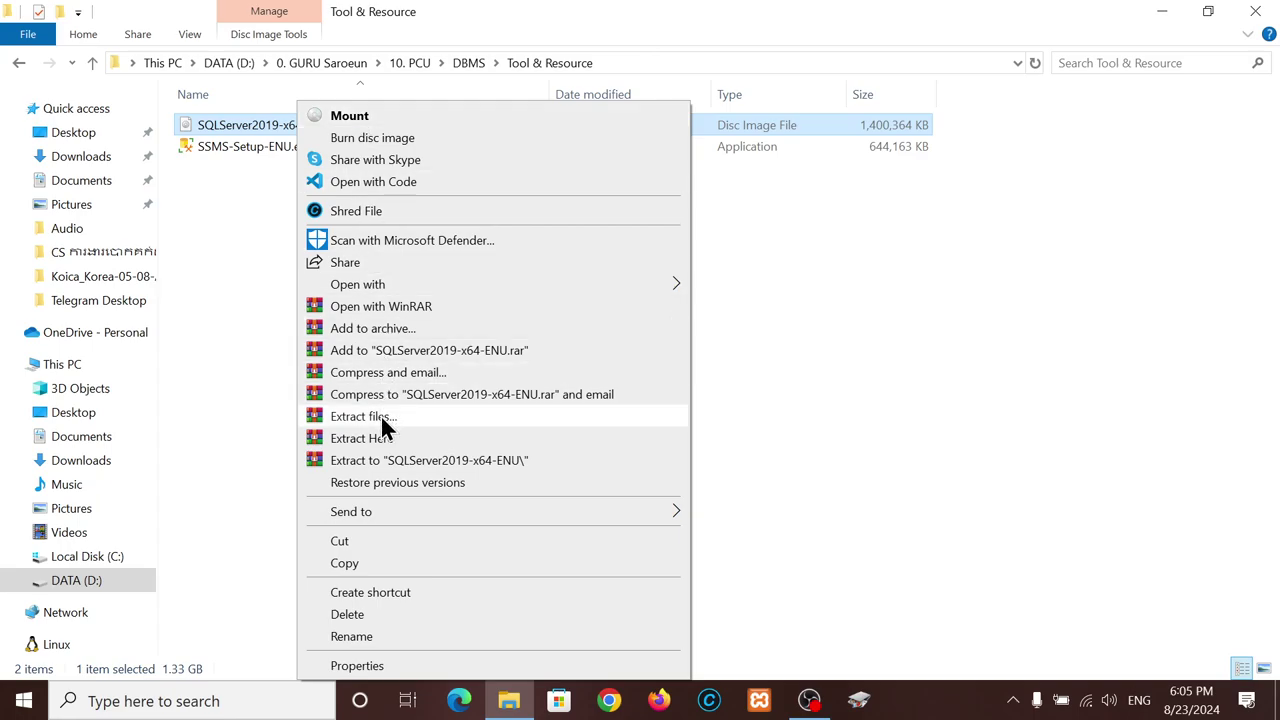
click(364, 113)
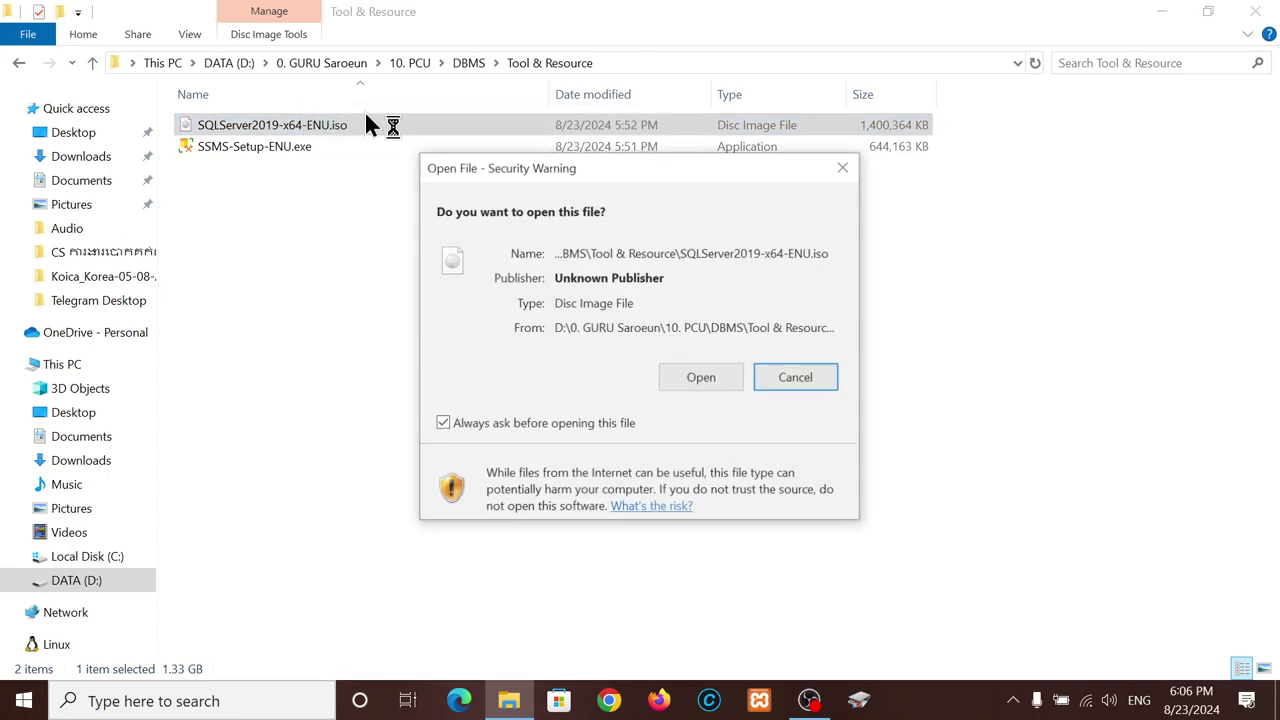
click(701, 378)
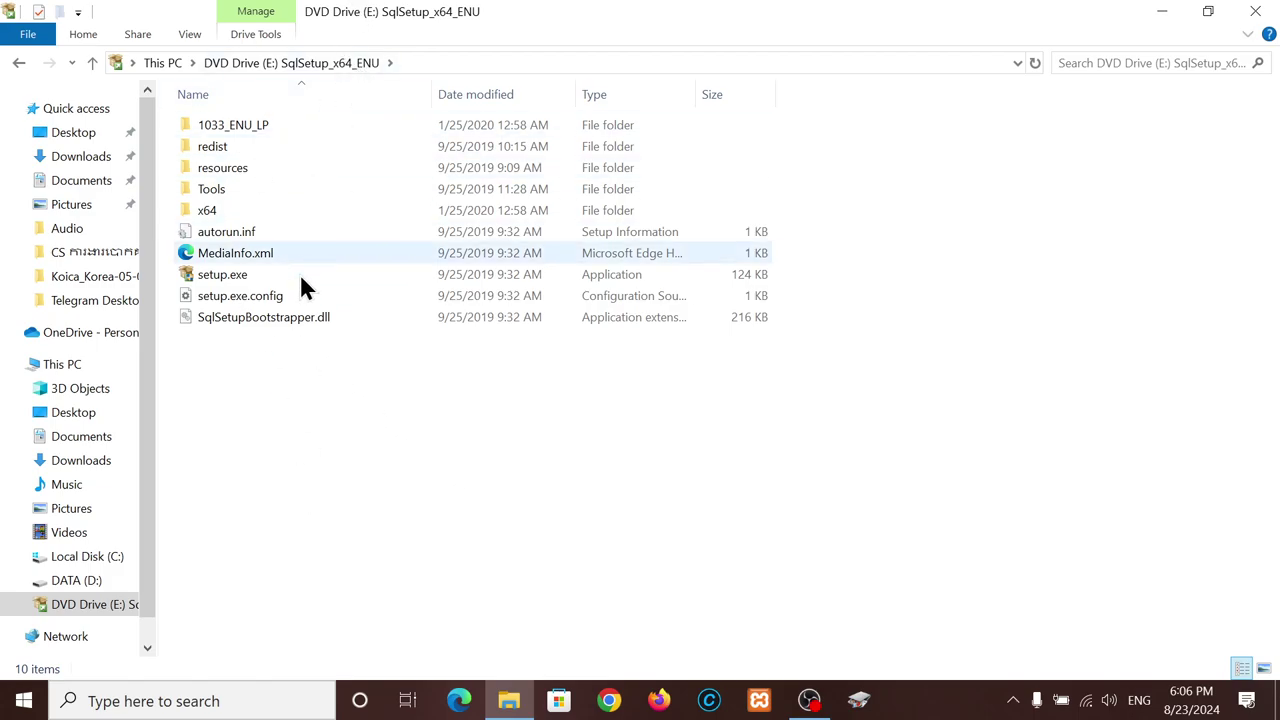
- Run setup.exe from the mounted drive as administrator
click(222, 276)
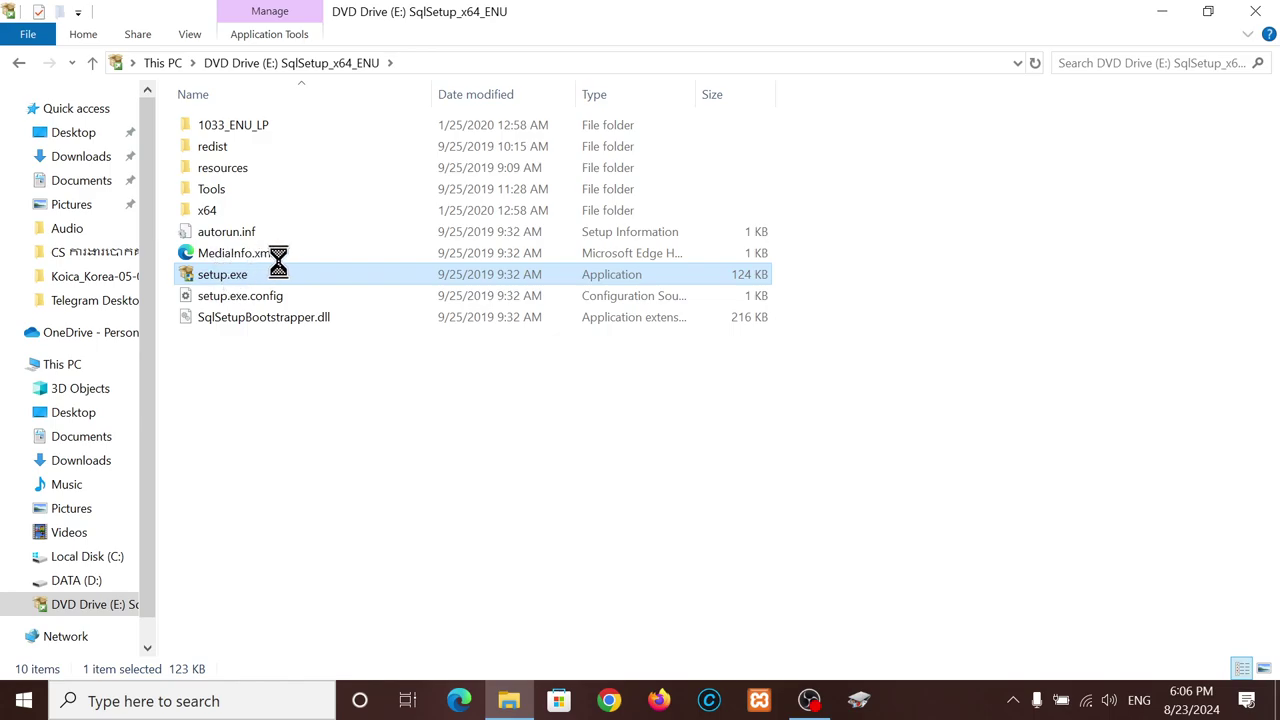
right_click(220, 275)
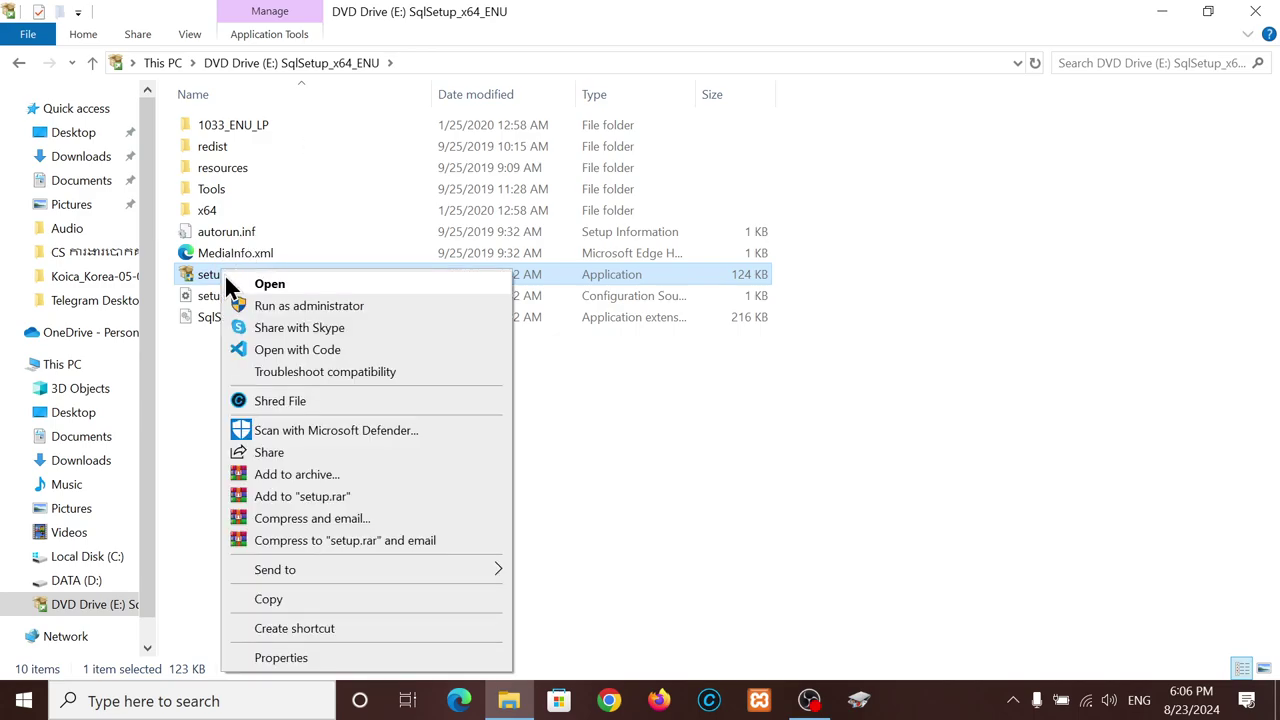
click(296, 309)
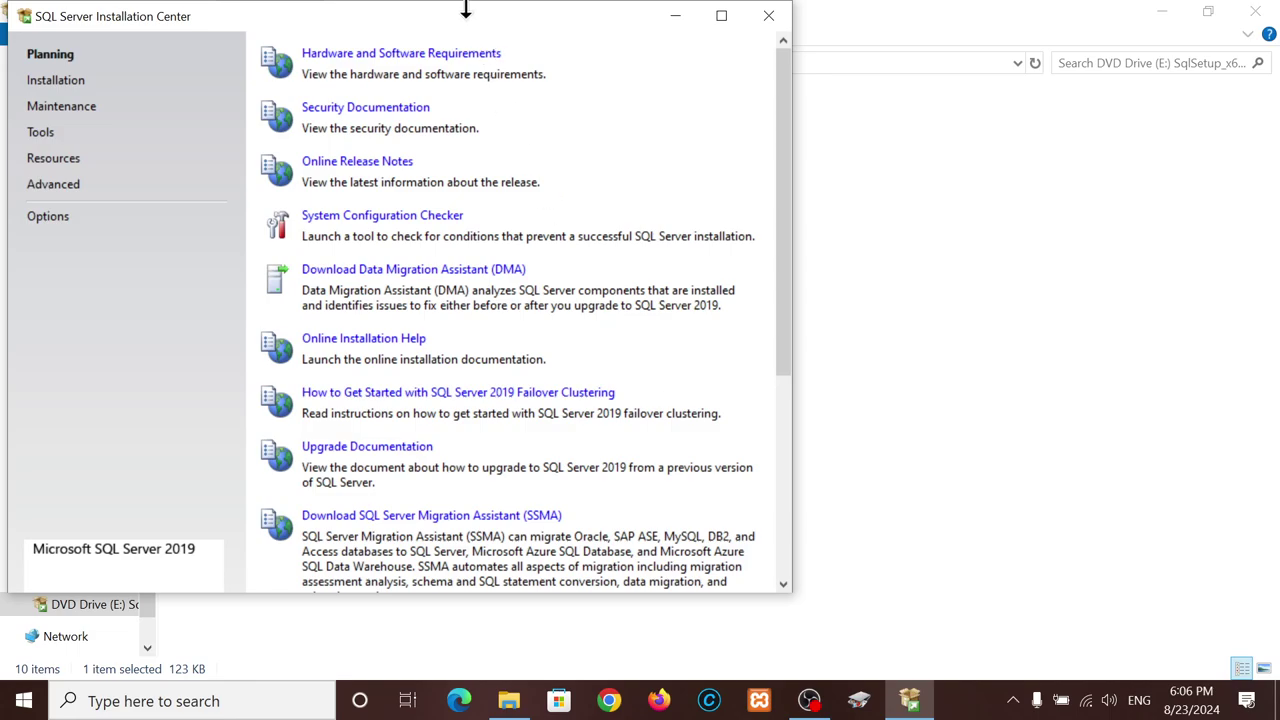
- Start a new SQL Server stand-alone installation from the Installation page
drag(470, 26, 510, 66)
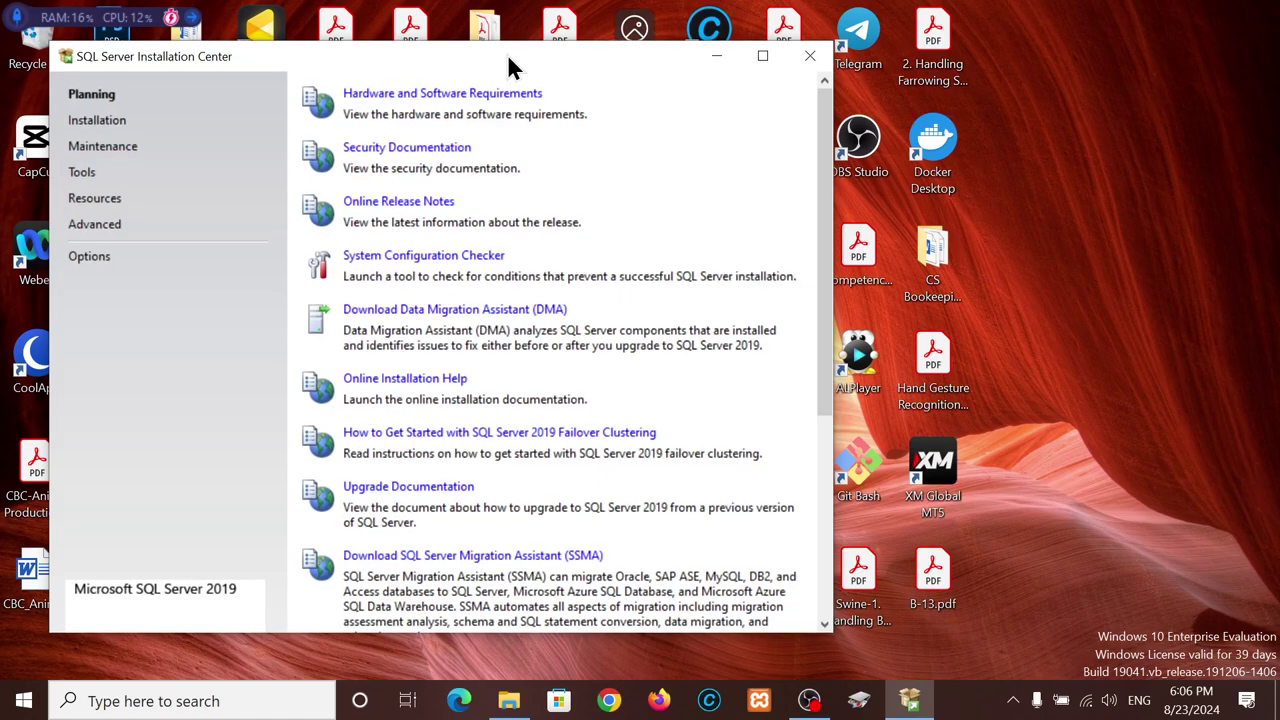
click(506, 700)
click(910, 700)
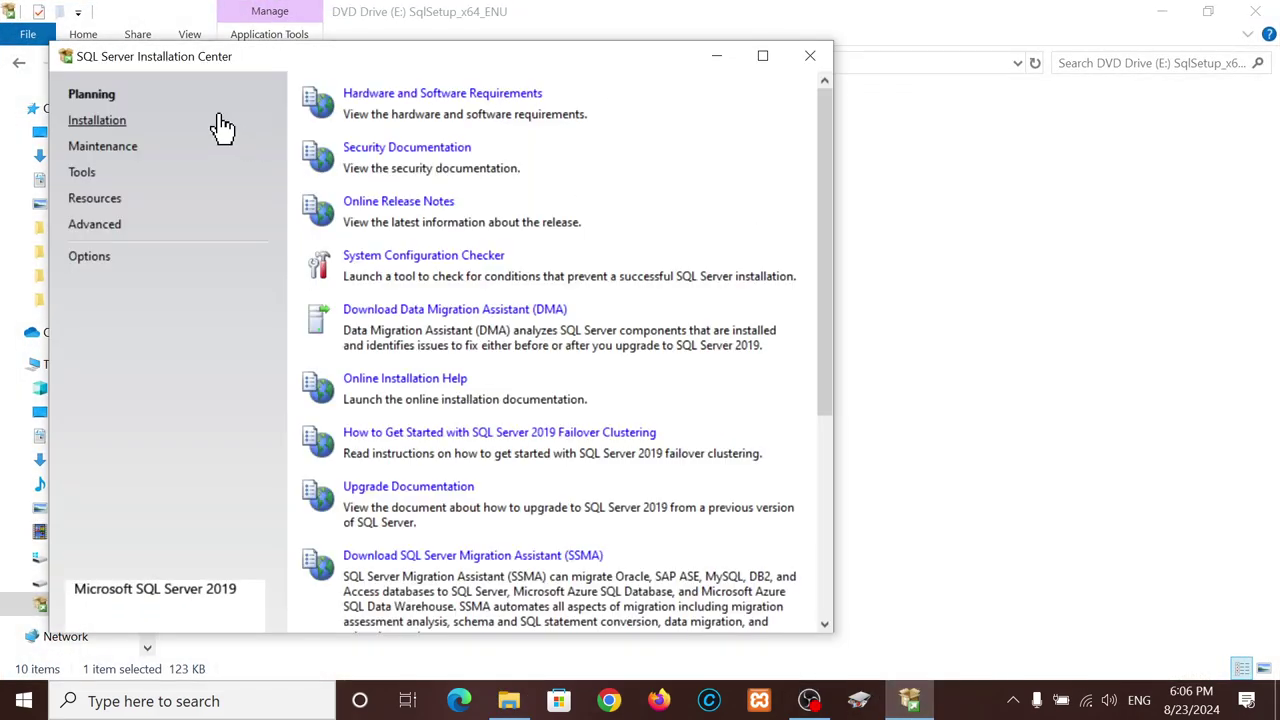
click(104, 123)
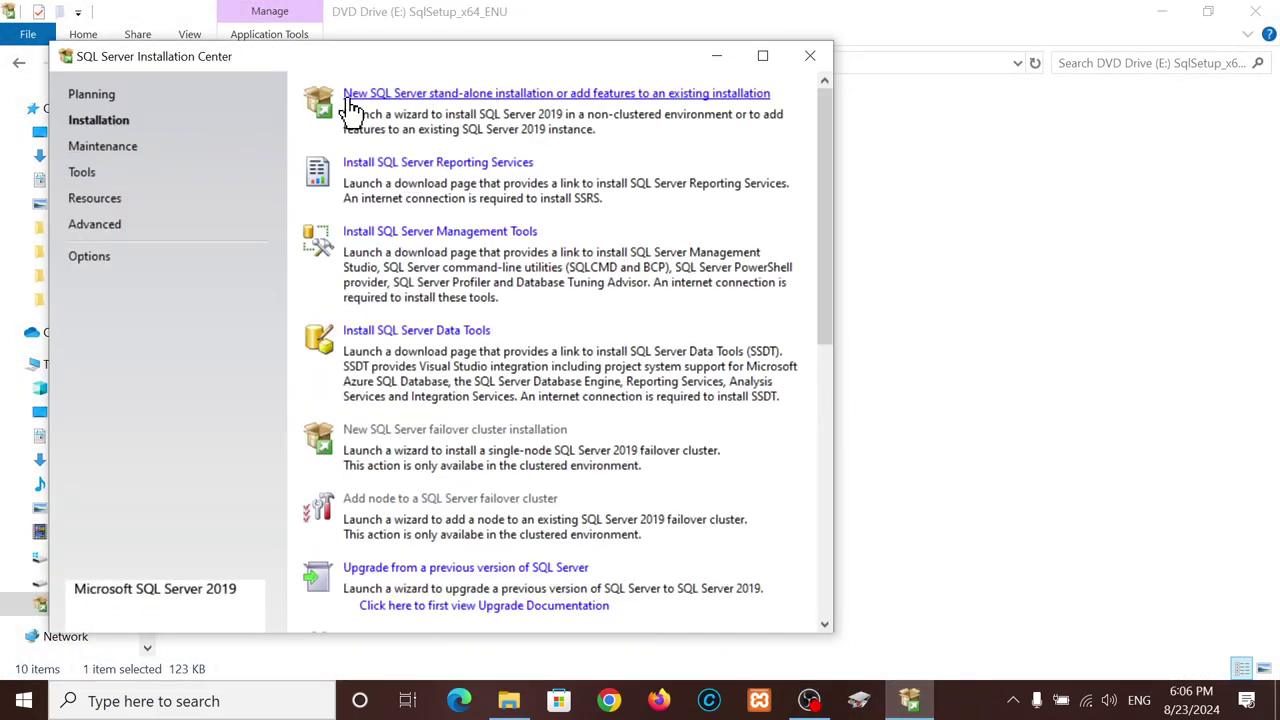
click(556, 95)
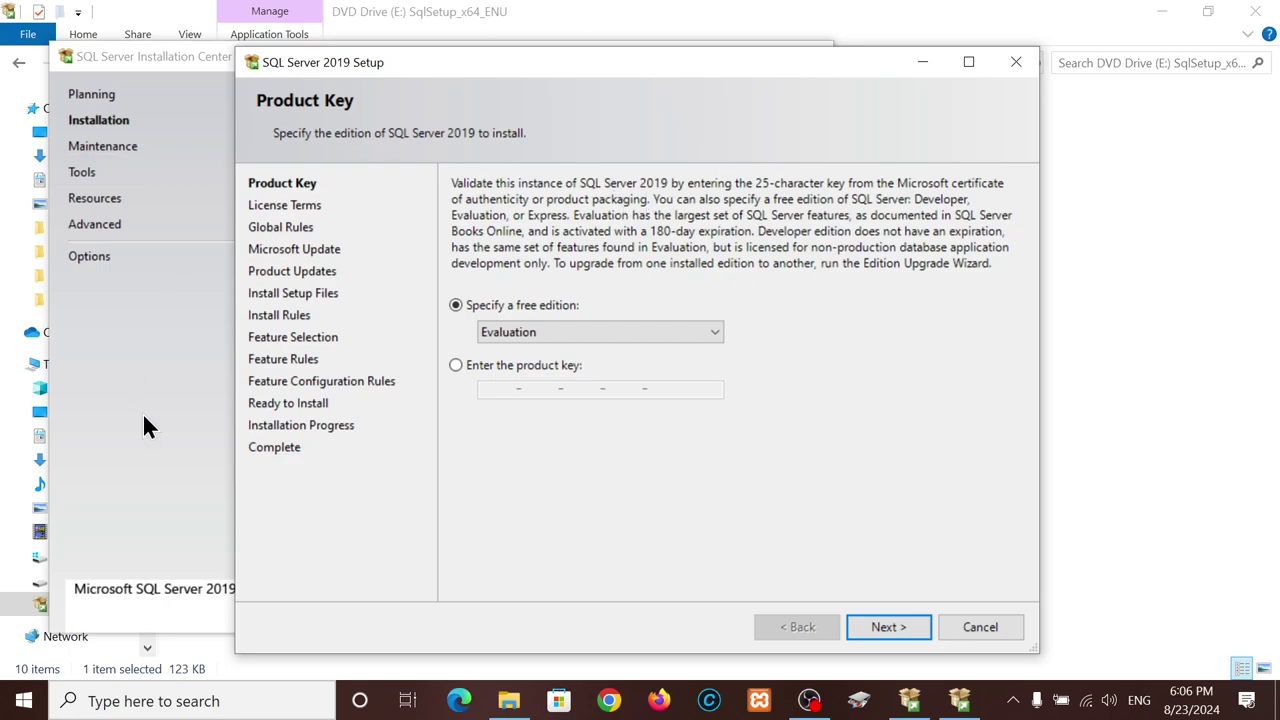
- Keep the free Evaluation edition on Product Key and advance to License Terms
click(142, 418)
click(713, 52)
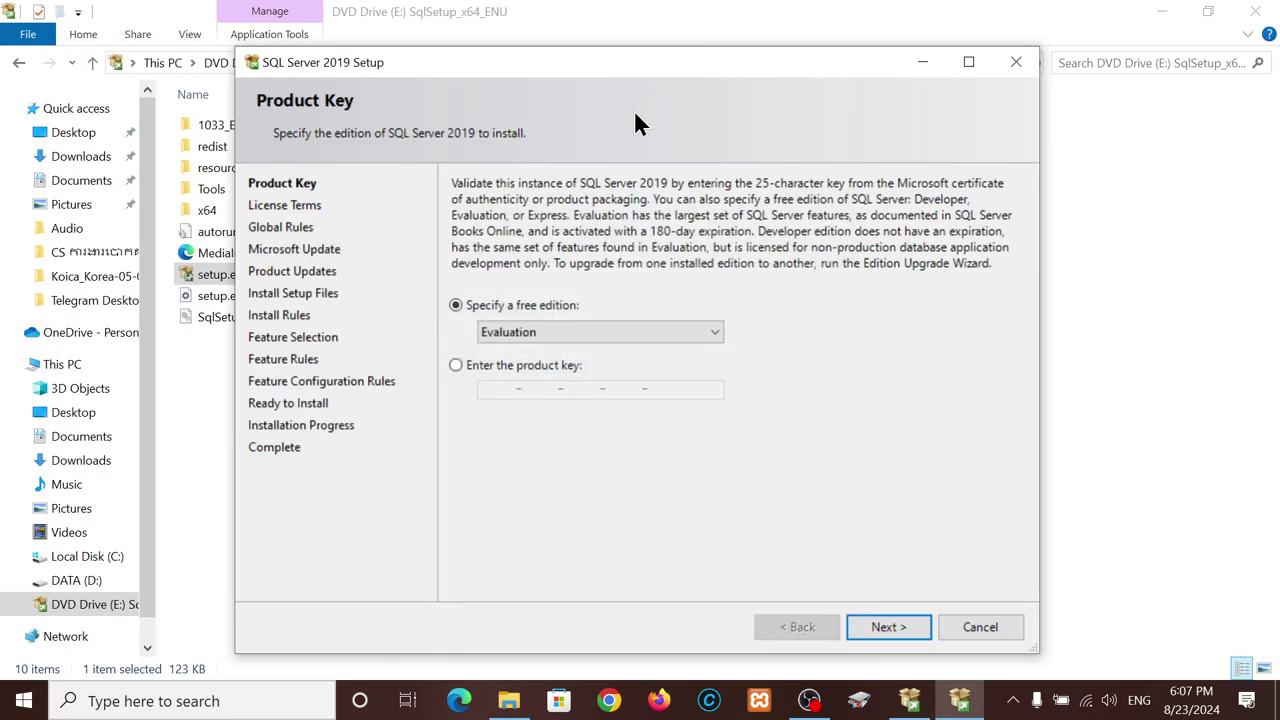
mouse_move(580, 67)
mouse_down()
mouse_move(512, 56)
mouse_move(593, 50)
mouse_move(599, 61)
mouse_up()
click(724, 333)
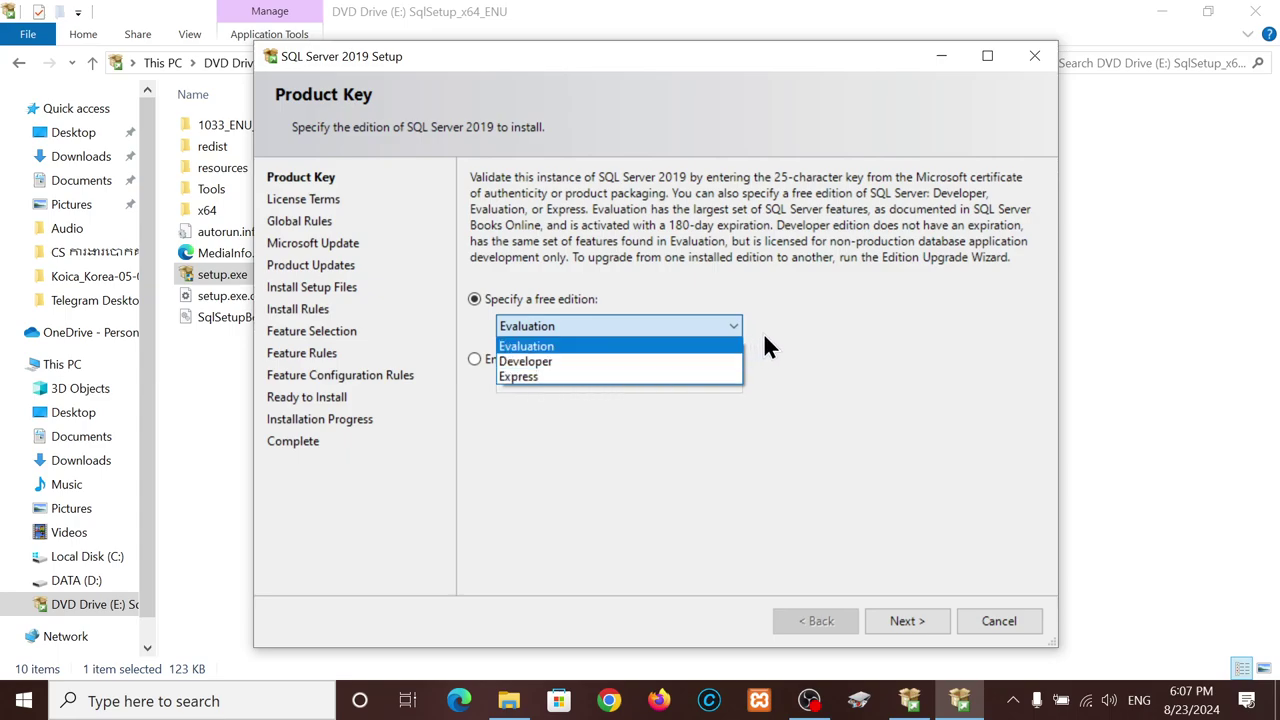
click(791, 336)
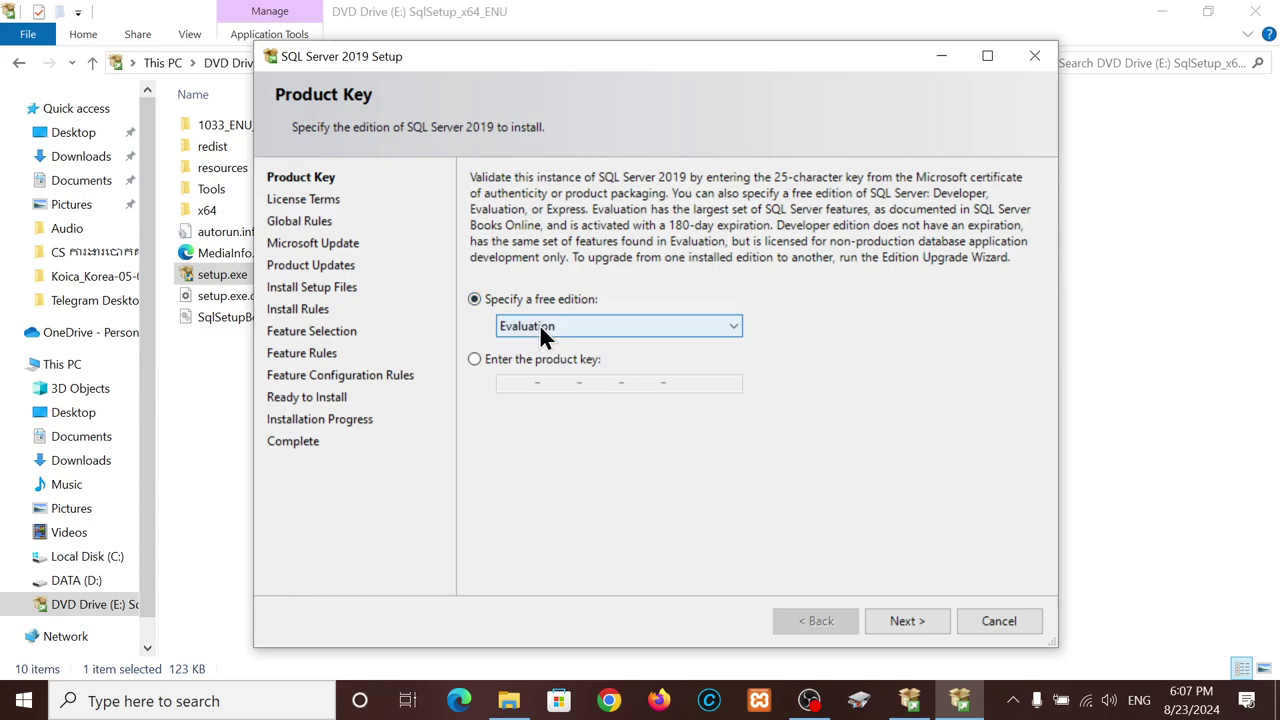
click(922, 621)
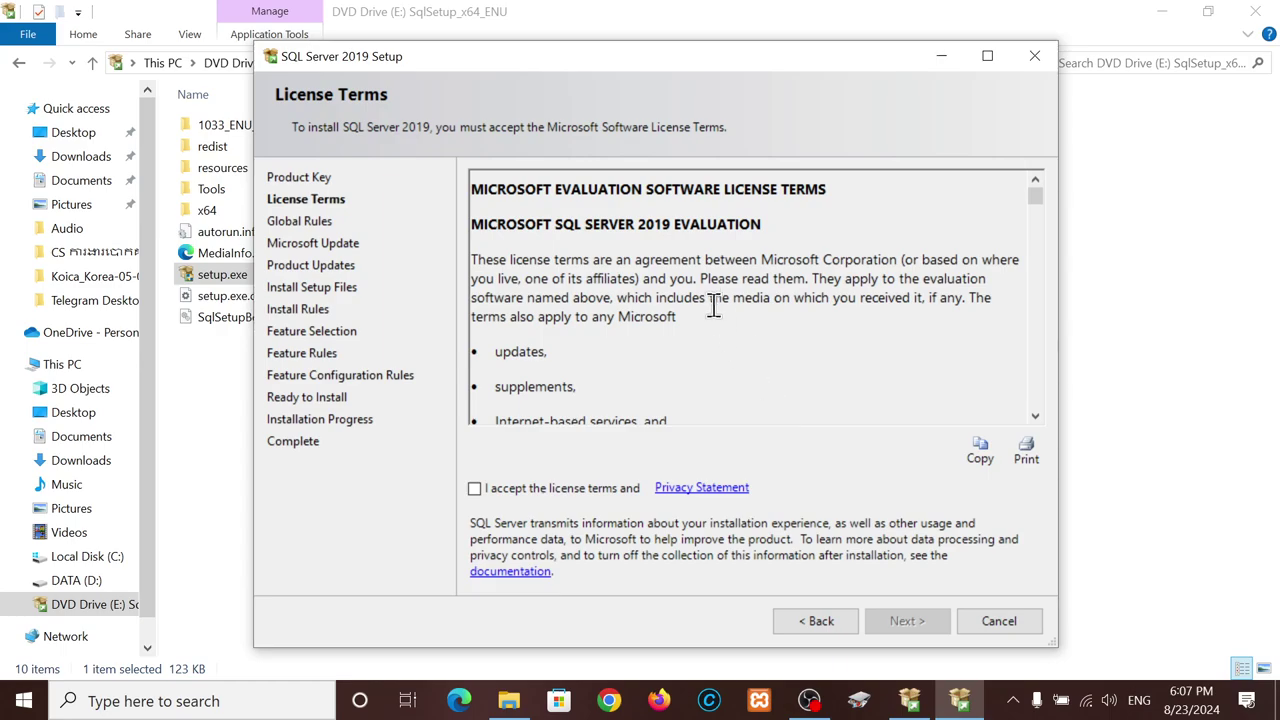
- Accept the license terms and continue to the Microsoft Update page
click(475, 489)
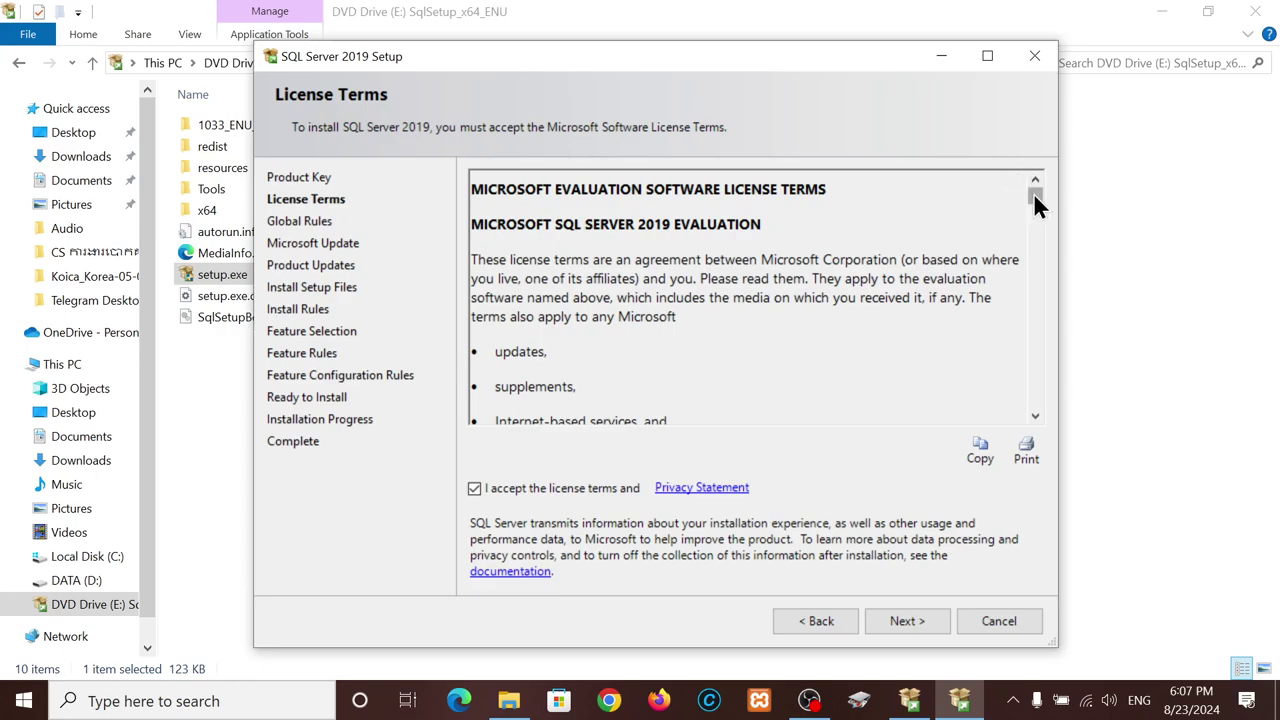
drag(1033, 193, 1000, 177)
drag(709, 58, 785, 52)
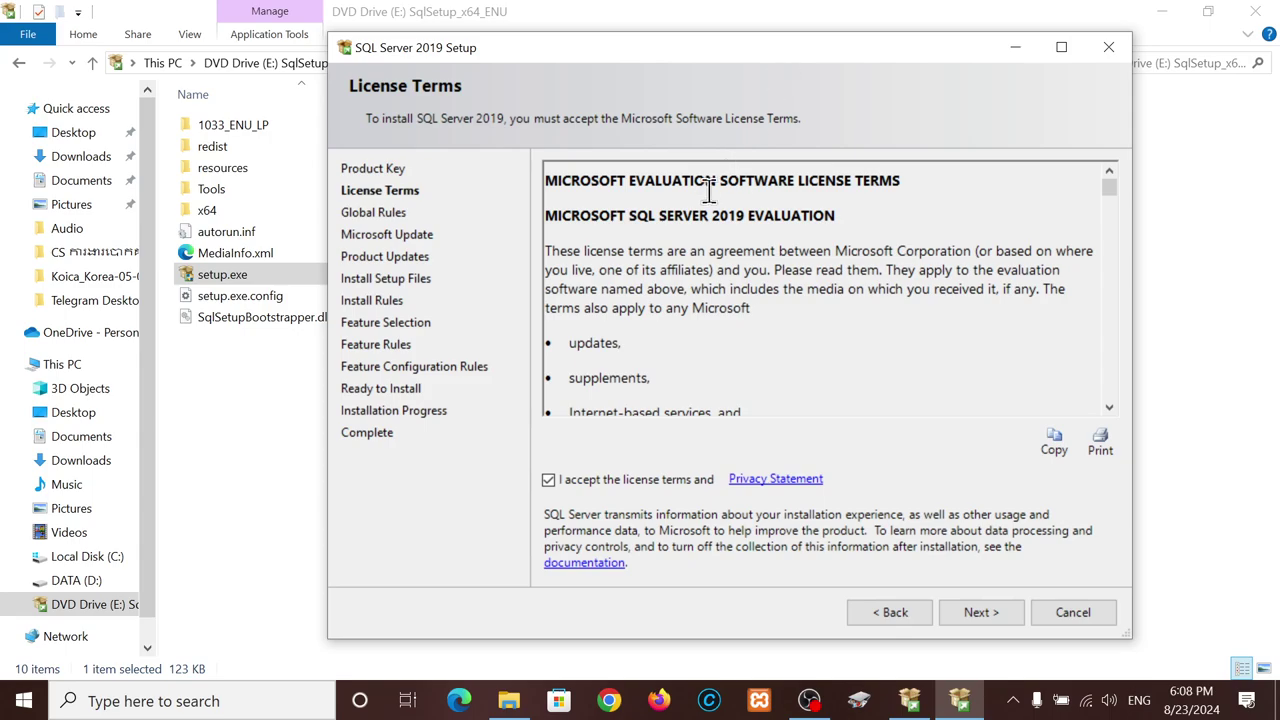
drag(656, 49, 606, 45)
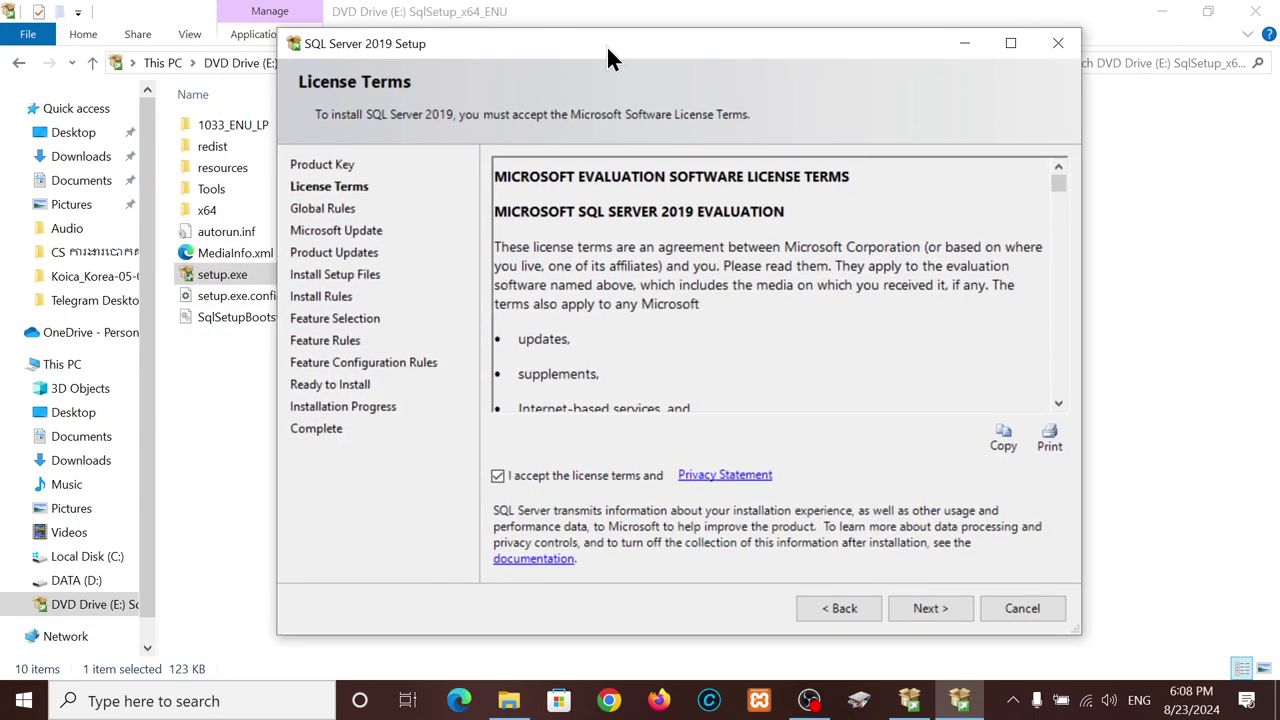
click(914, 606)
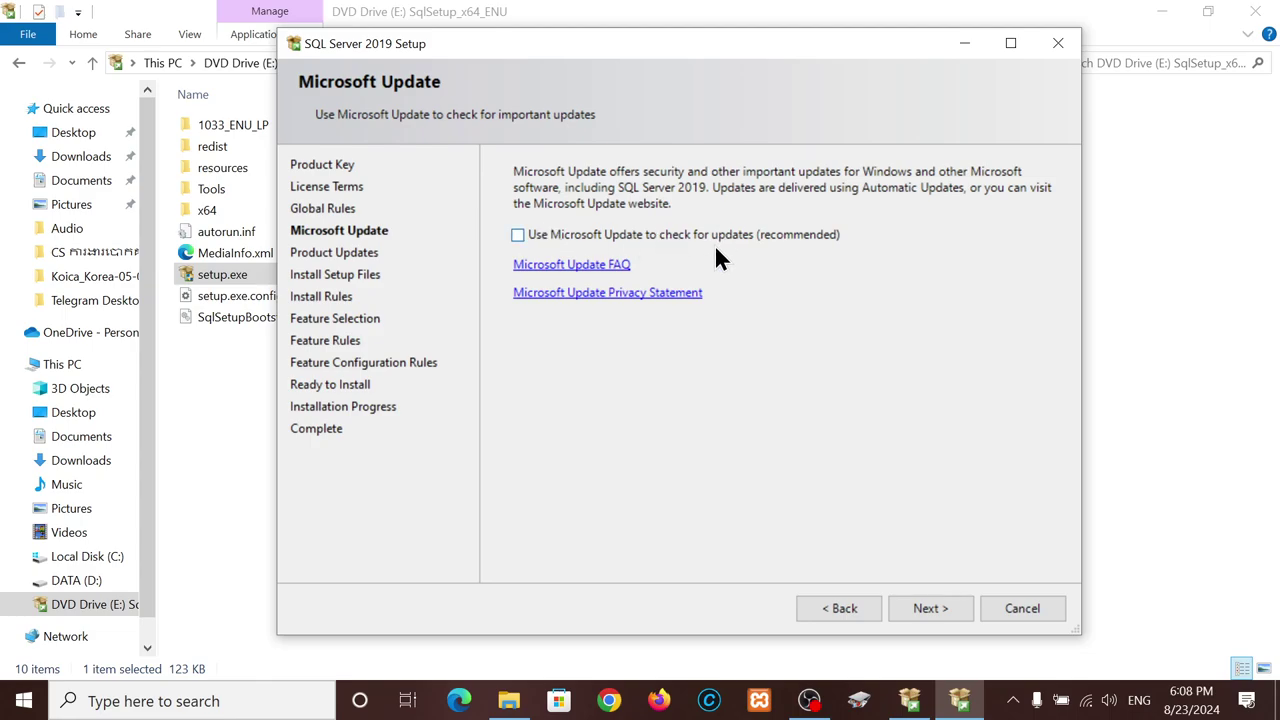
- Continue with Microsoft Update unticked so Install Rules run
click(934, 606)
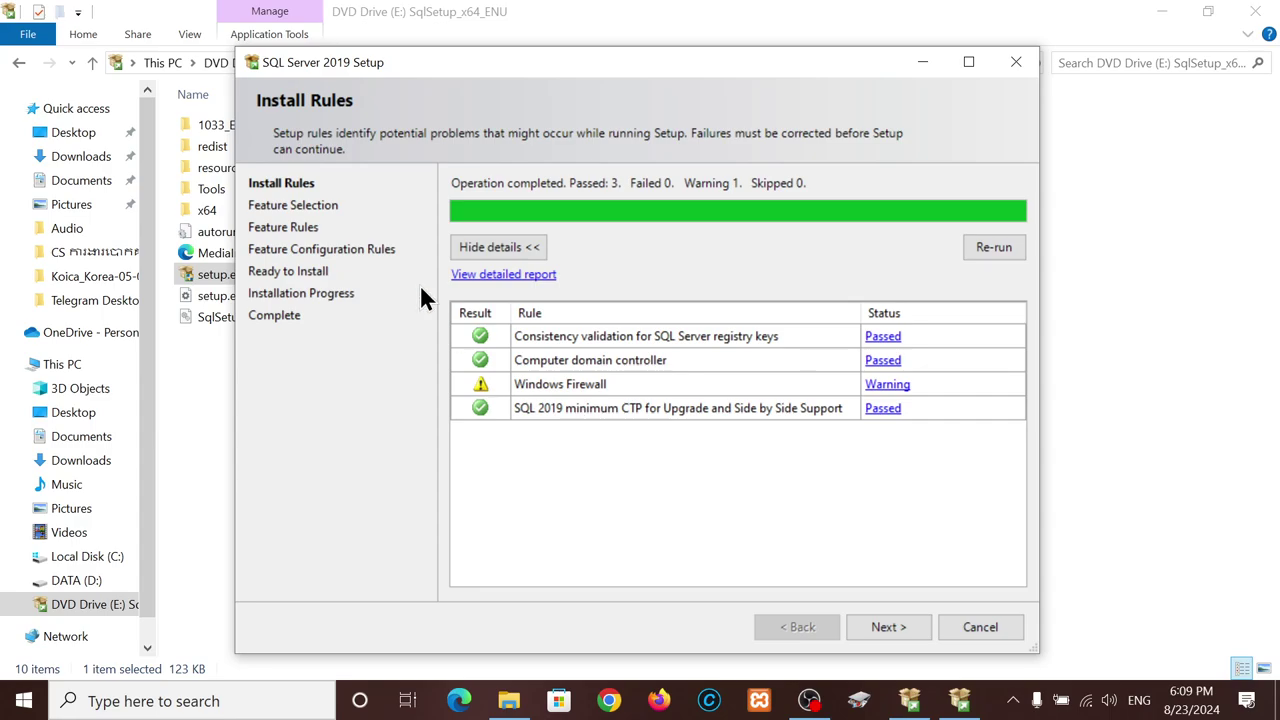
- On Feature Selection, tick Database Engine Services, Replication, and Machine Learning with R, Python, Java
click(882, 628)
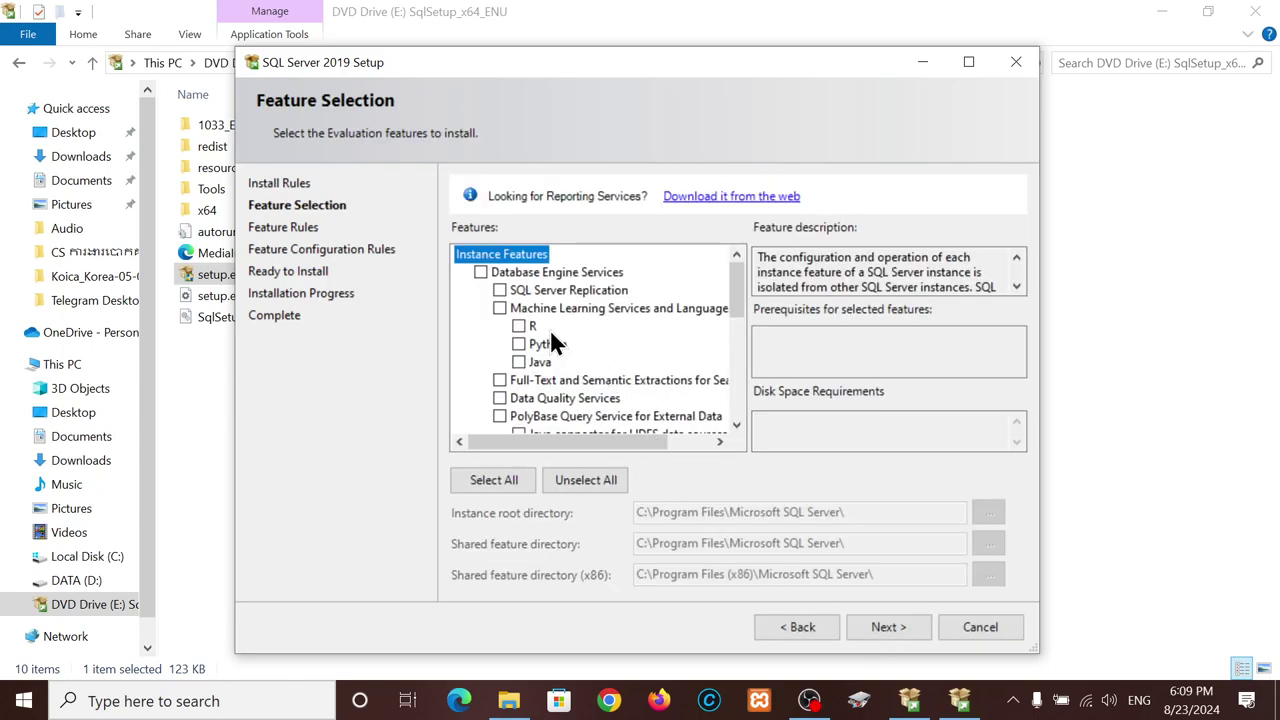
click(475, 267)
click(499, 290)
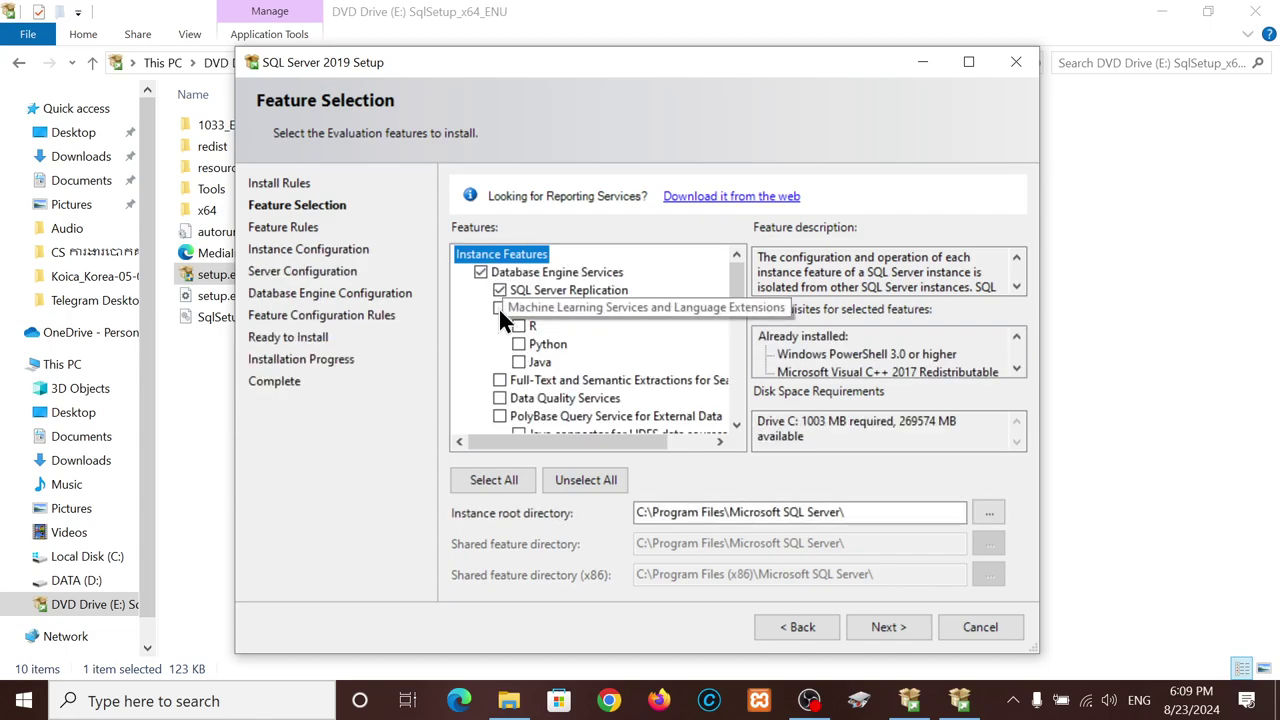
click(499, 308)
click(519, 327)
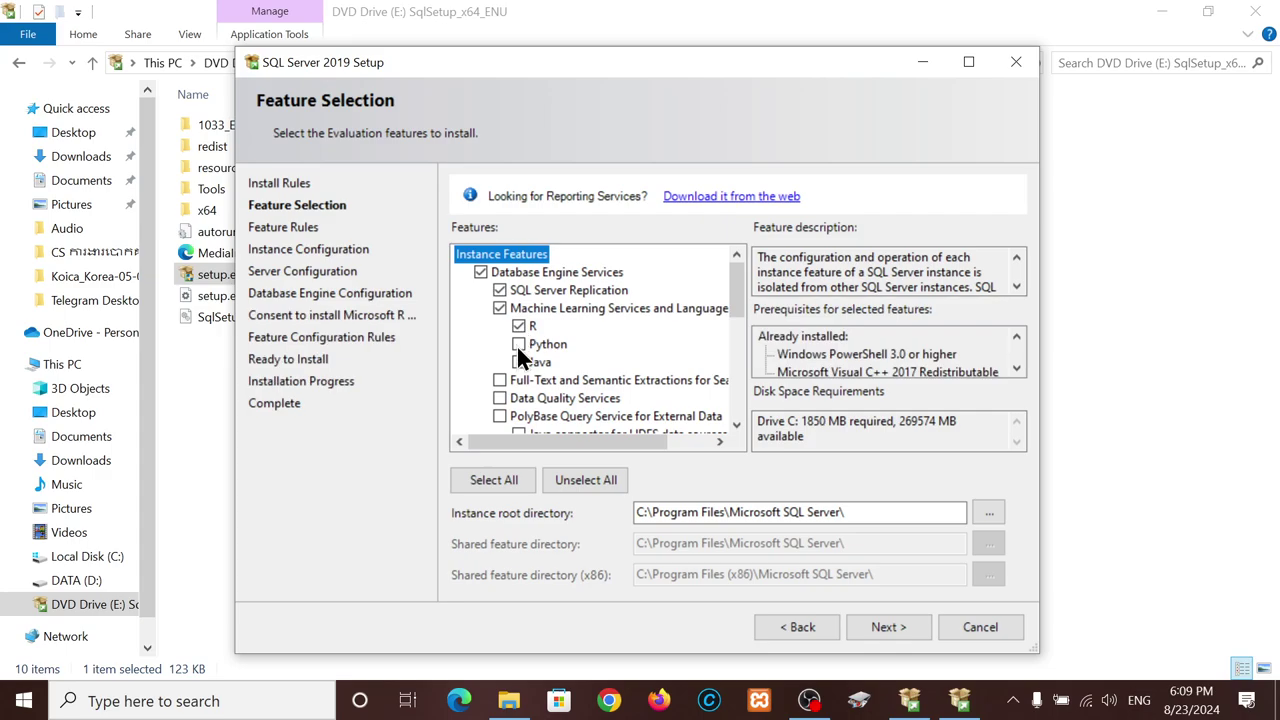
click(517, 344)
click(517, 361)
- Select all features, then clear them and keep only Database Engine Services
click(511, 478)
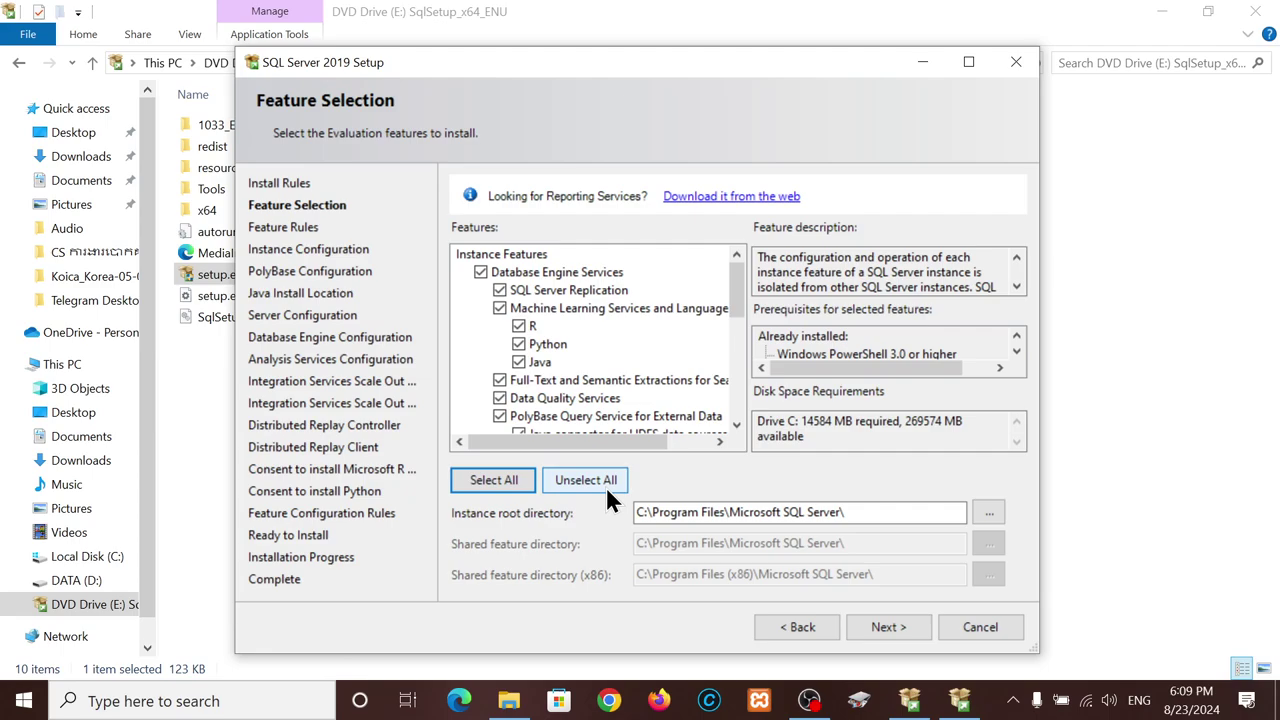
drag(740, 290, 734, 234)
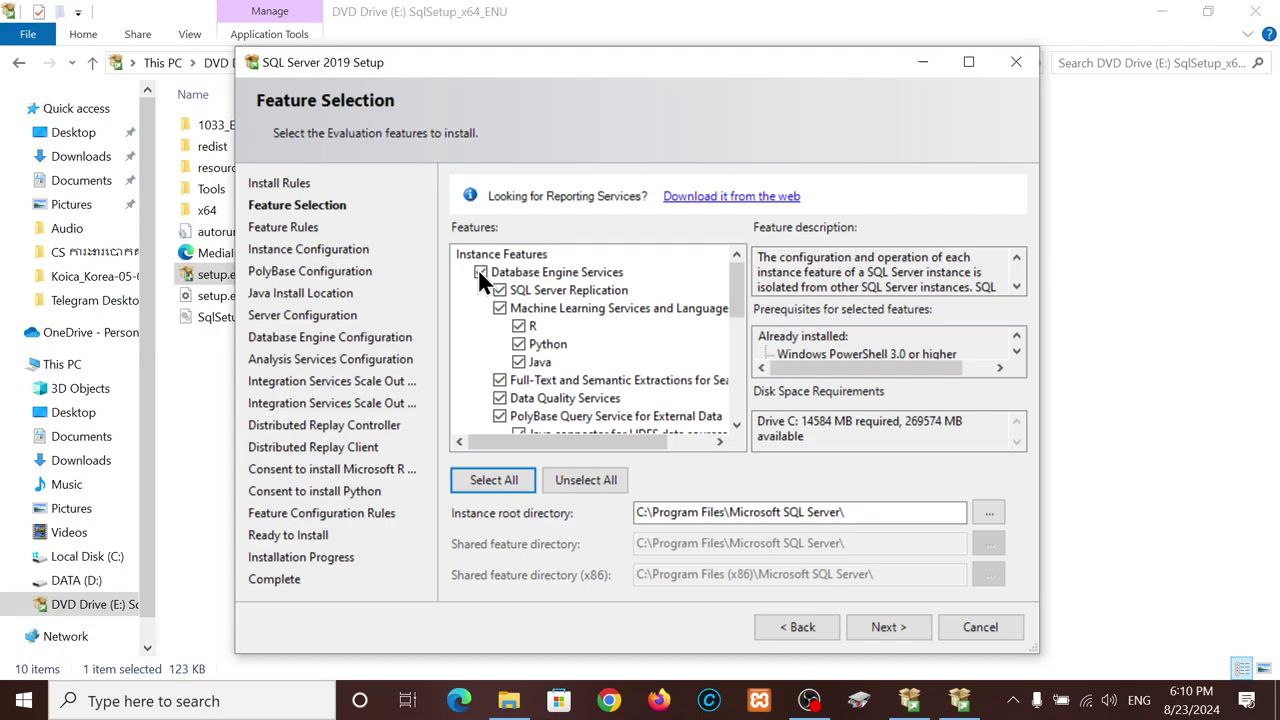
click(577, 478)
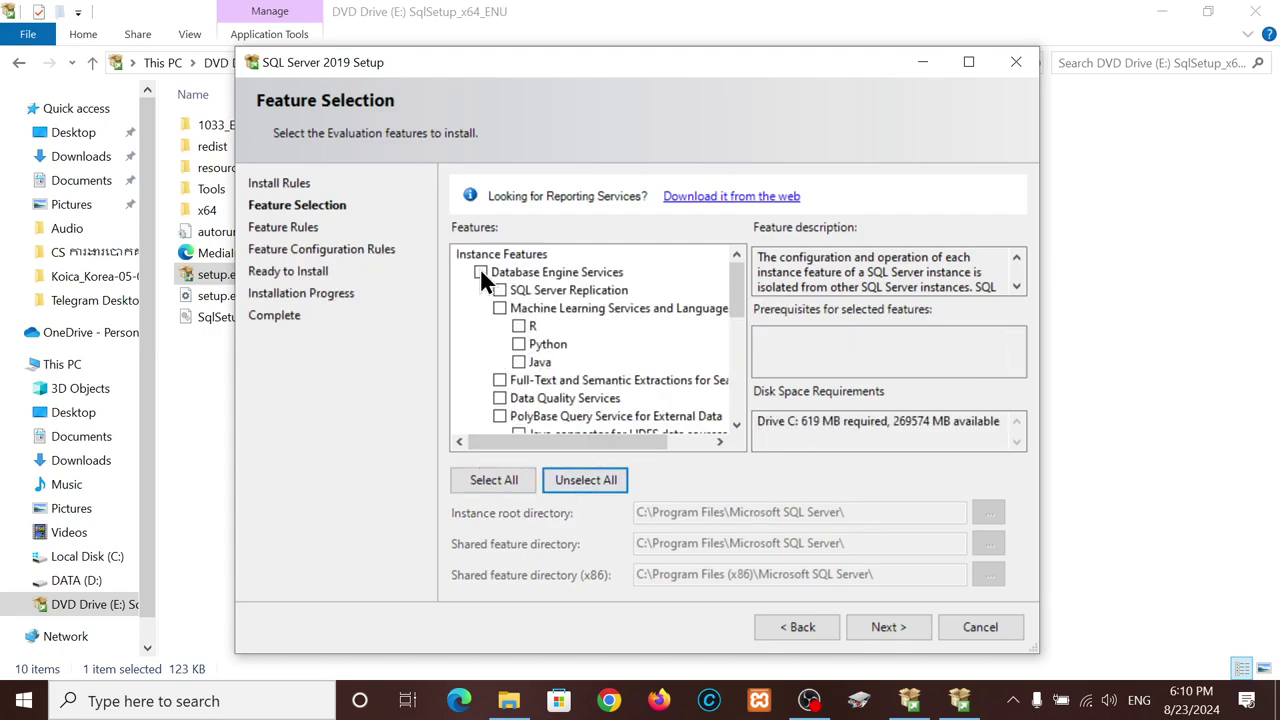
click(479, 268)
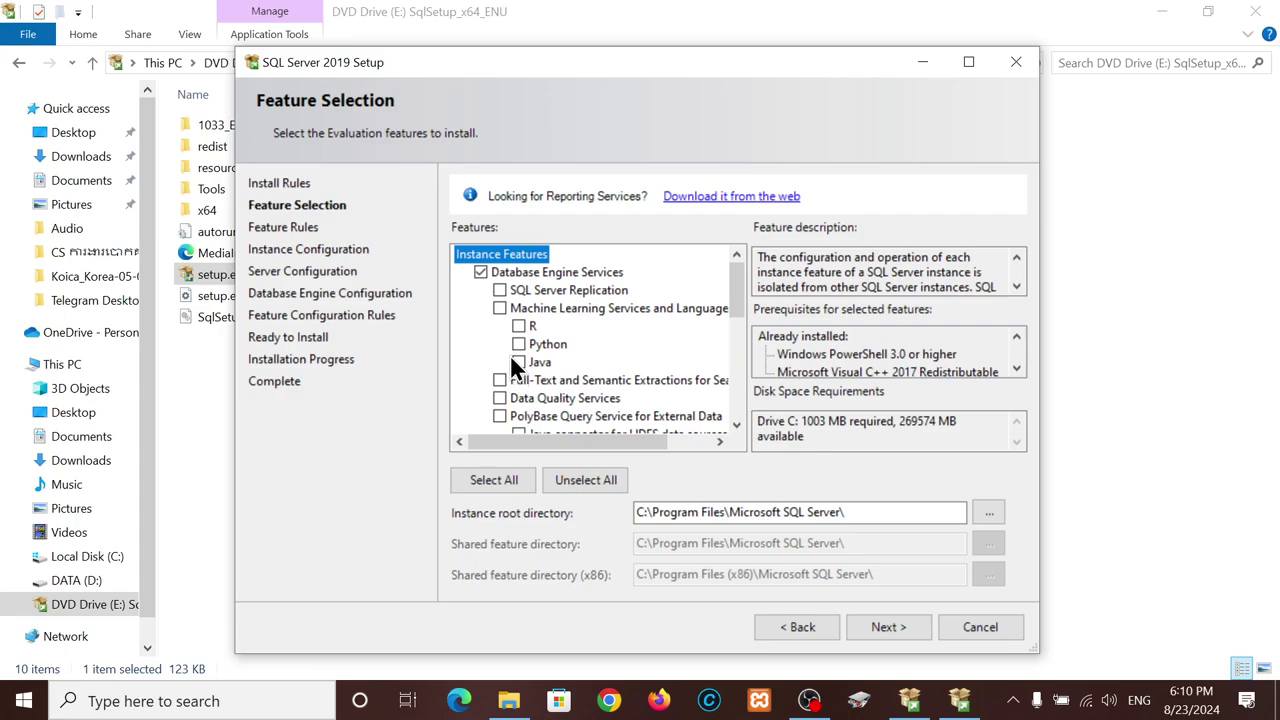
- Add Replication, Data Quality Services, PolyBase Query Service and Analysis Services to the features
click(499, 290)
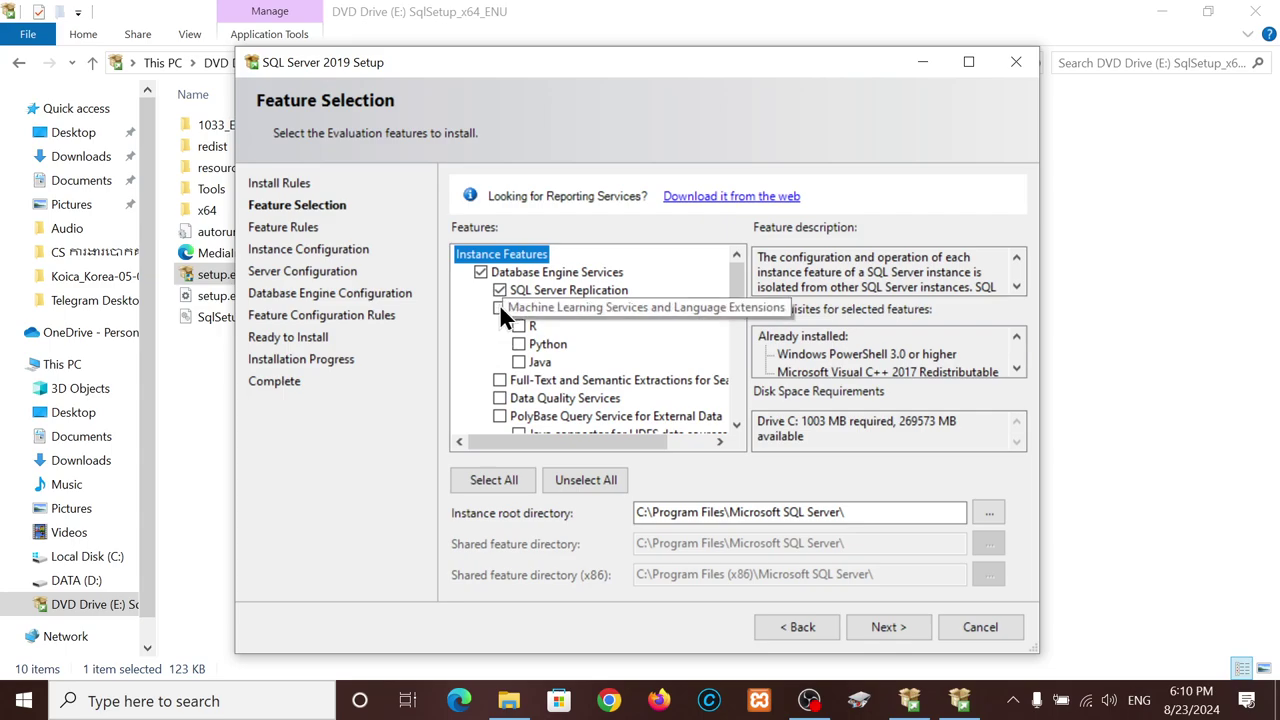
click(499, 308)
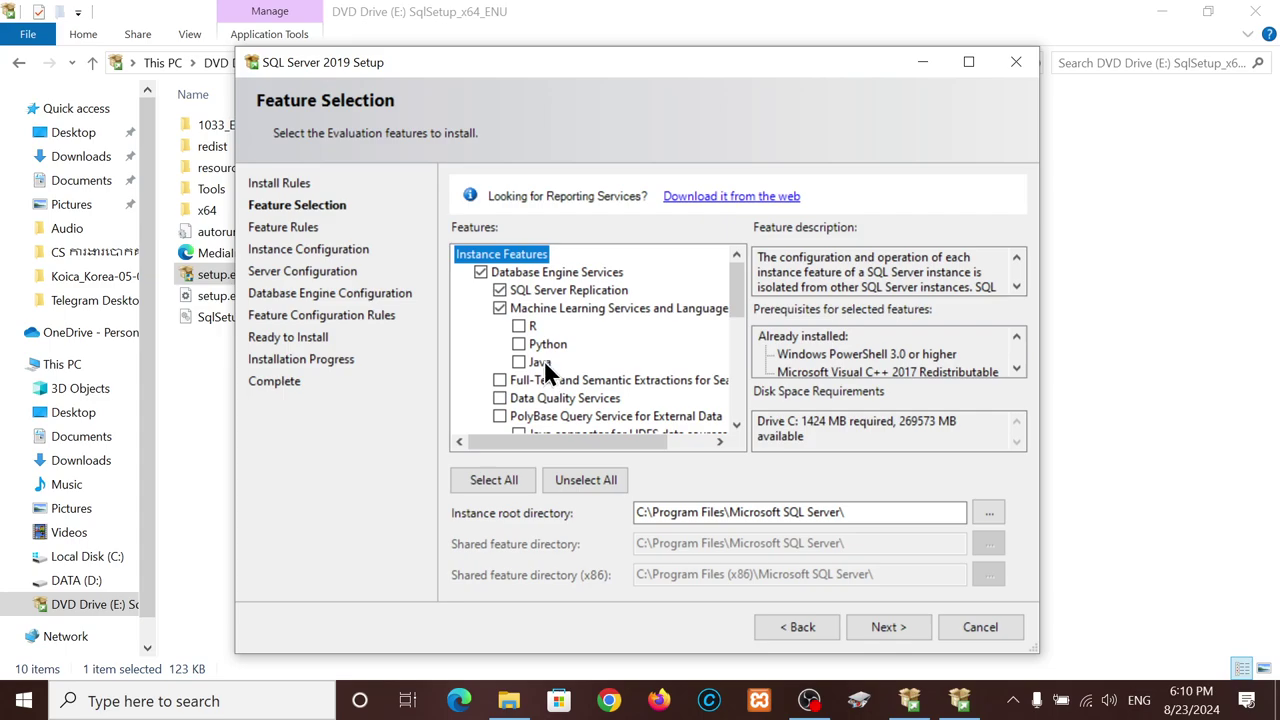
click(499, 304)
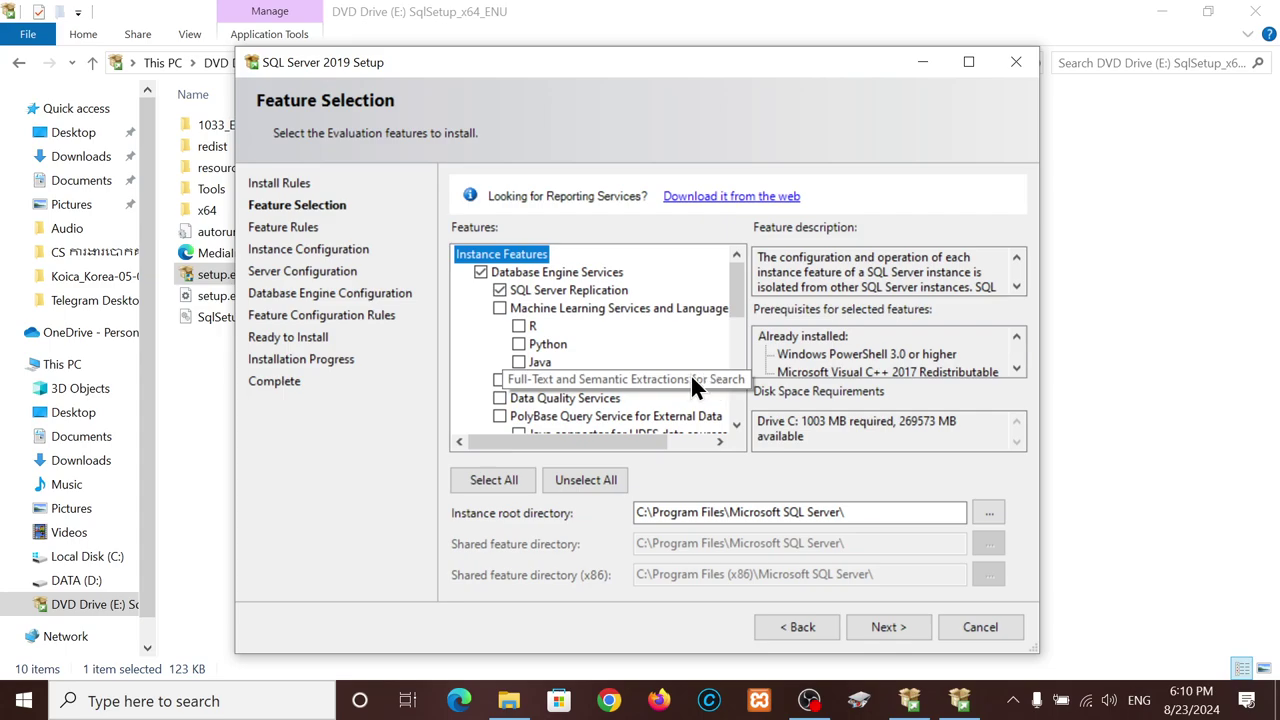
click(497, 396)
scroll(497, 396, down, 2)
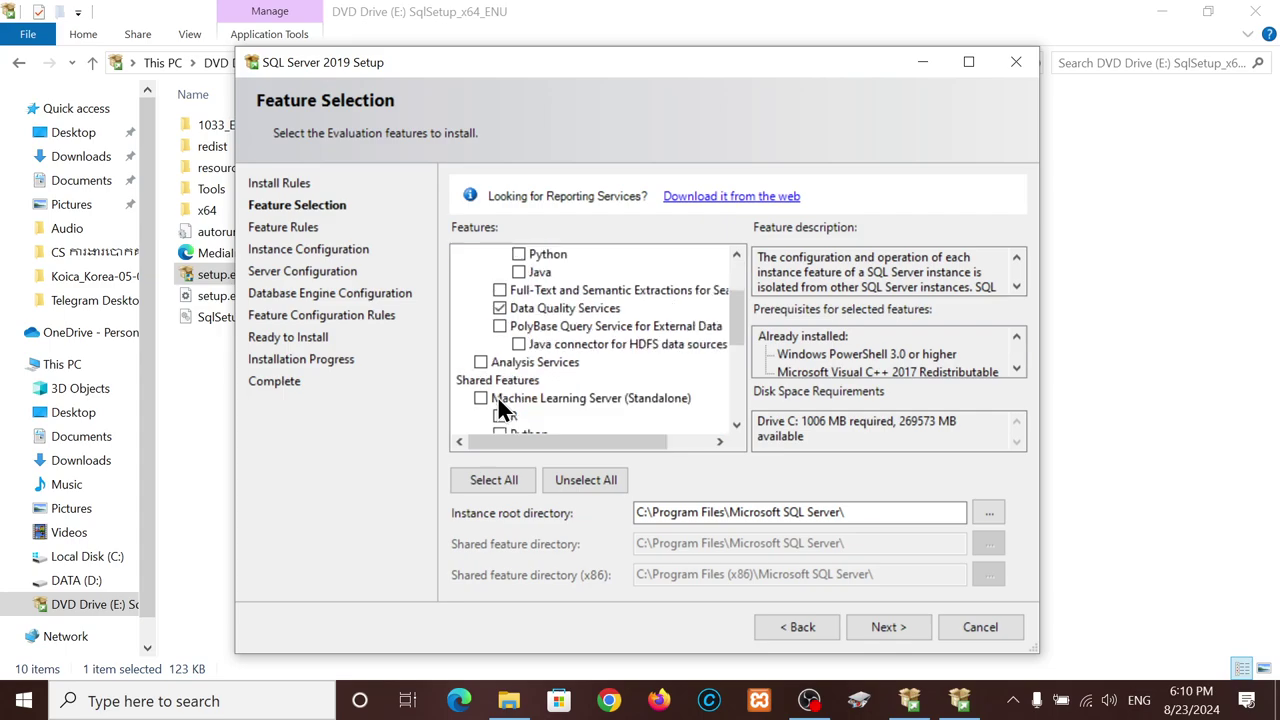
click(501, 324)
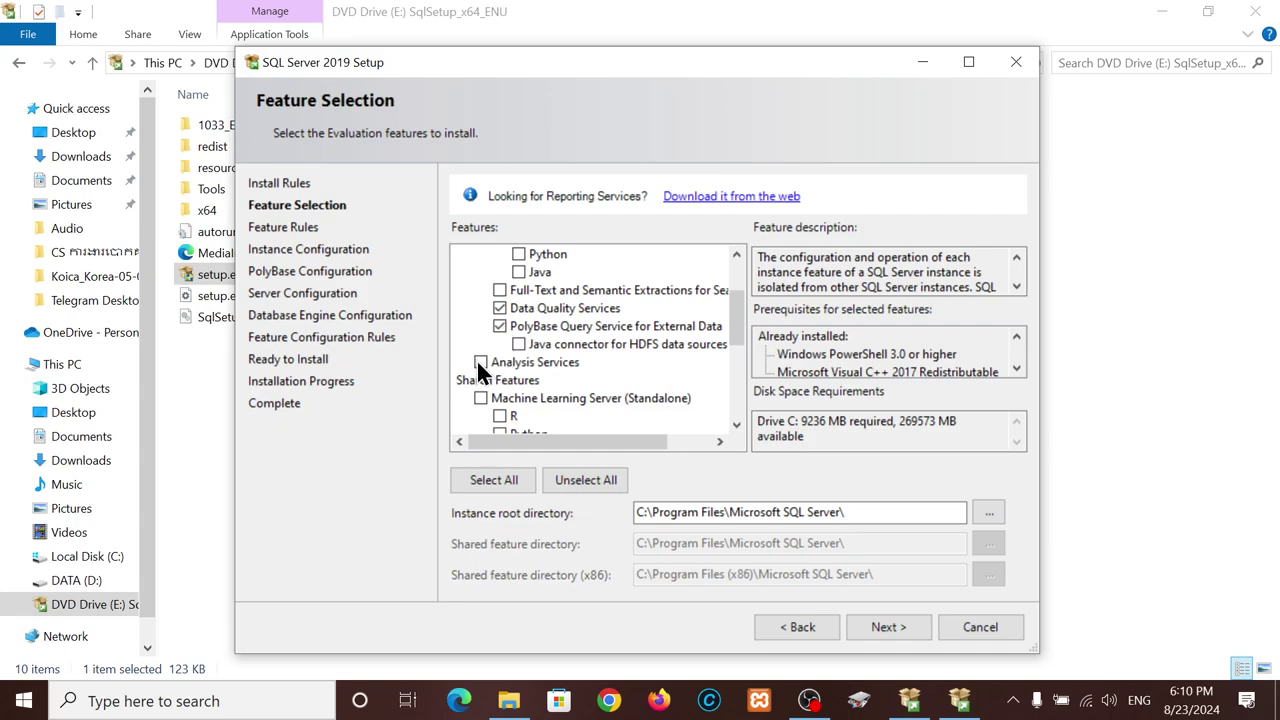
click(480, 363)
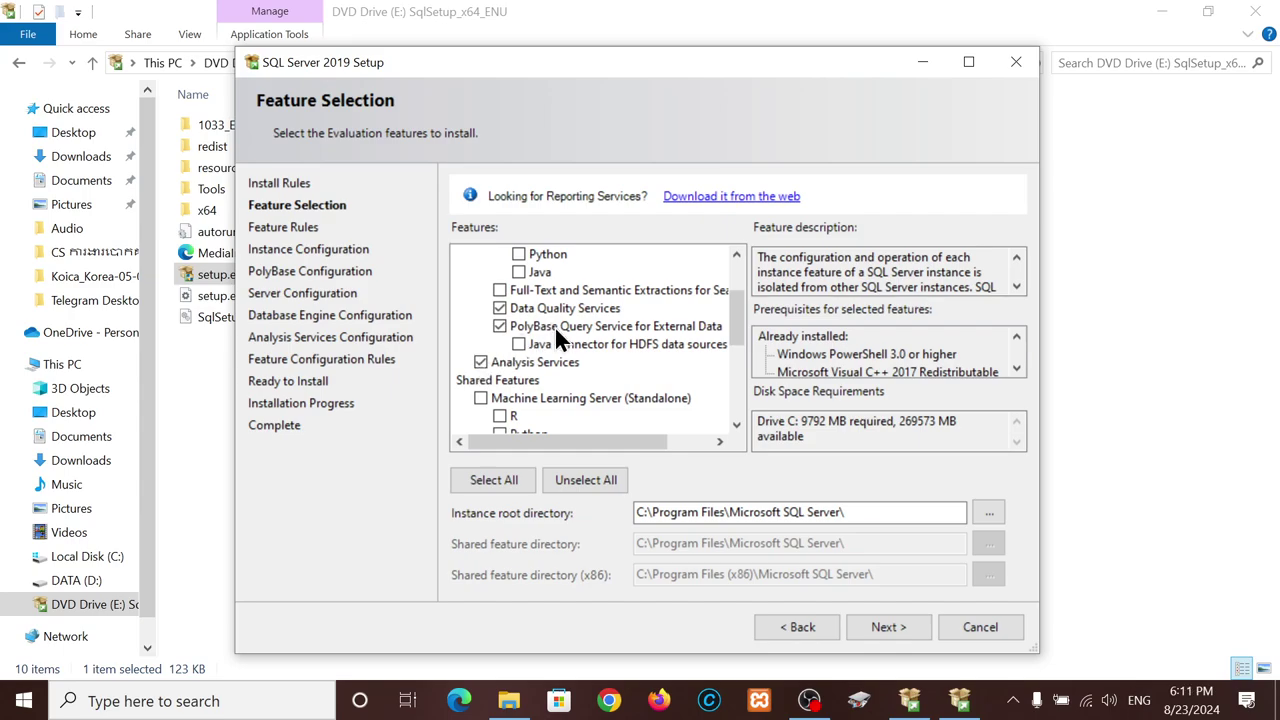
- Add Integration Services, Client Tools Connectivity, Data Quality Client, Connectivity SDK, Master Data Services, Client Tools SDK
scroll(491, 407, down, 2)
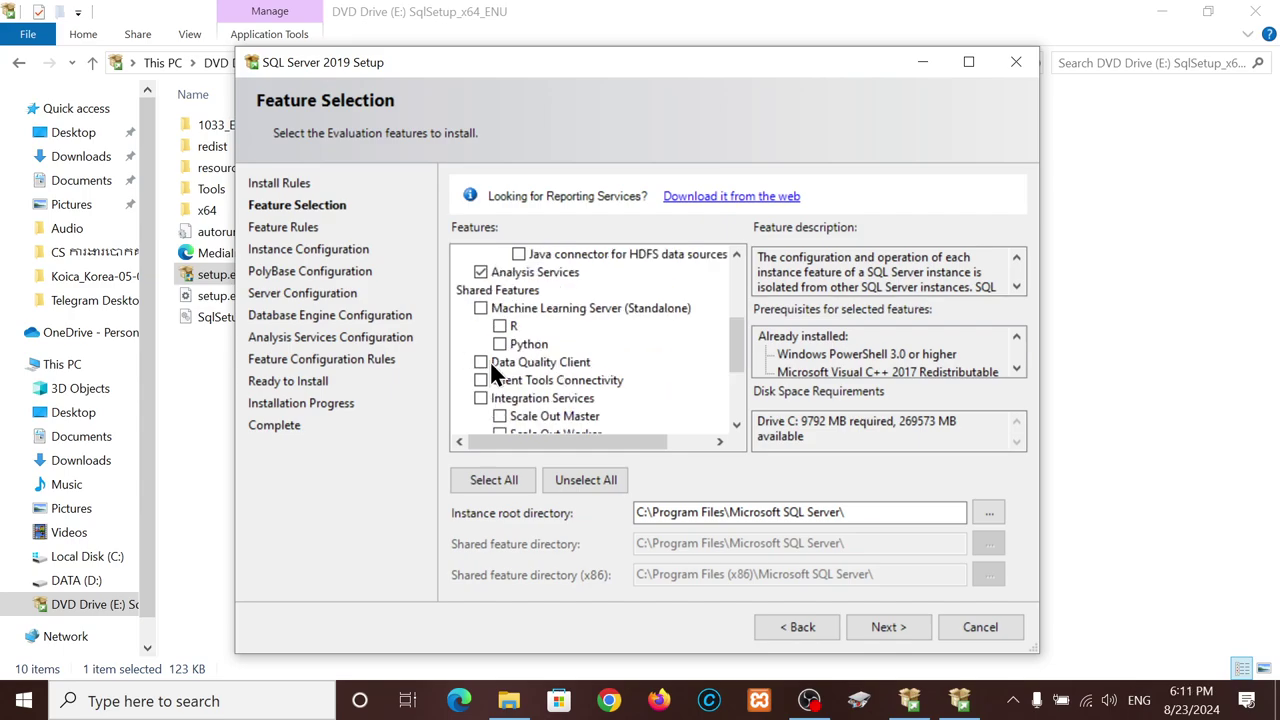
scroll(546, 374, down, 3)
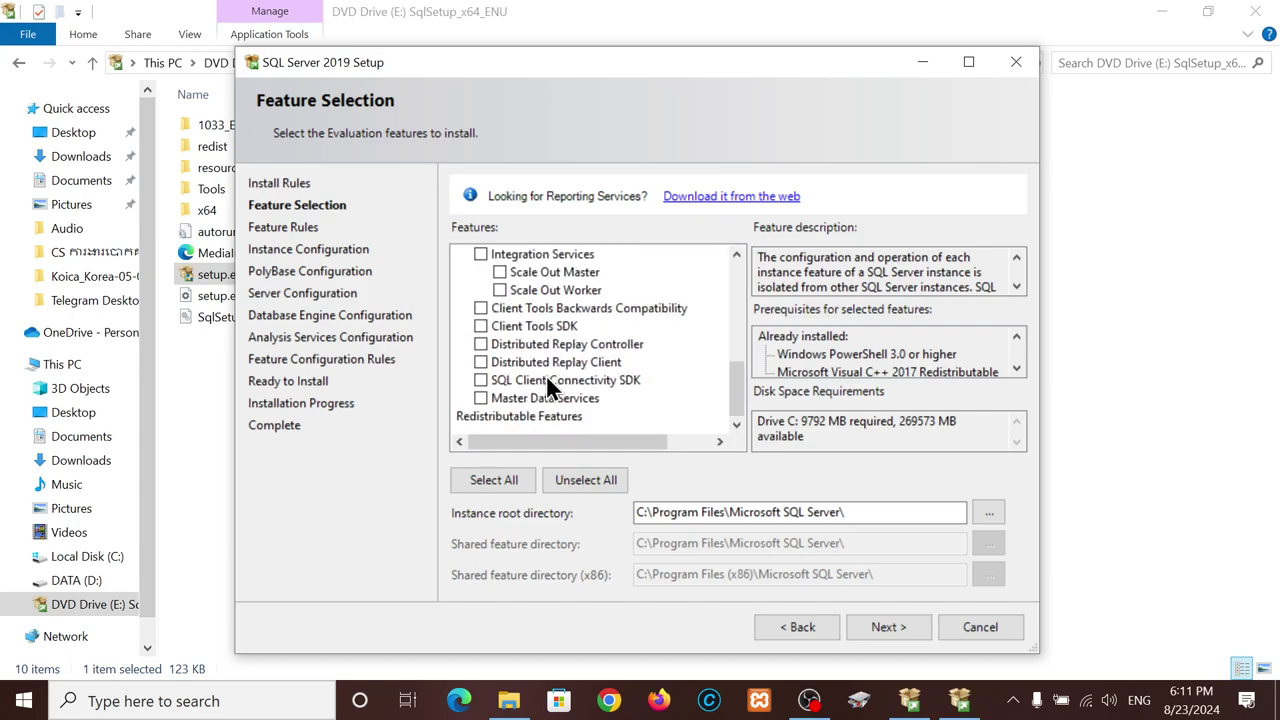
scroll(546, 380, up, 2)
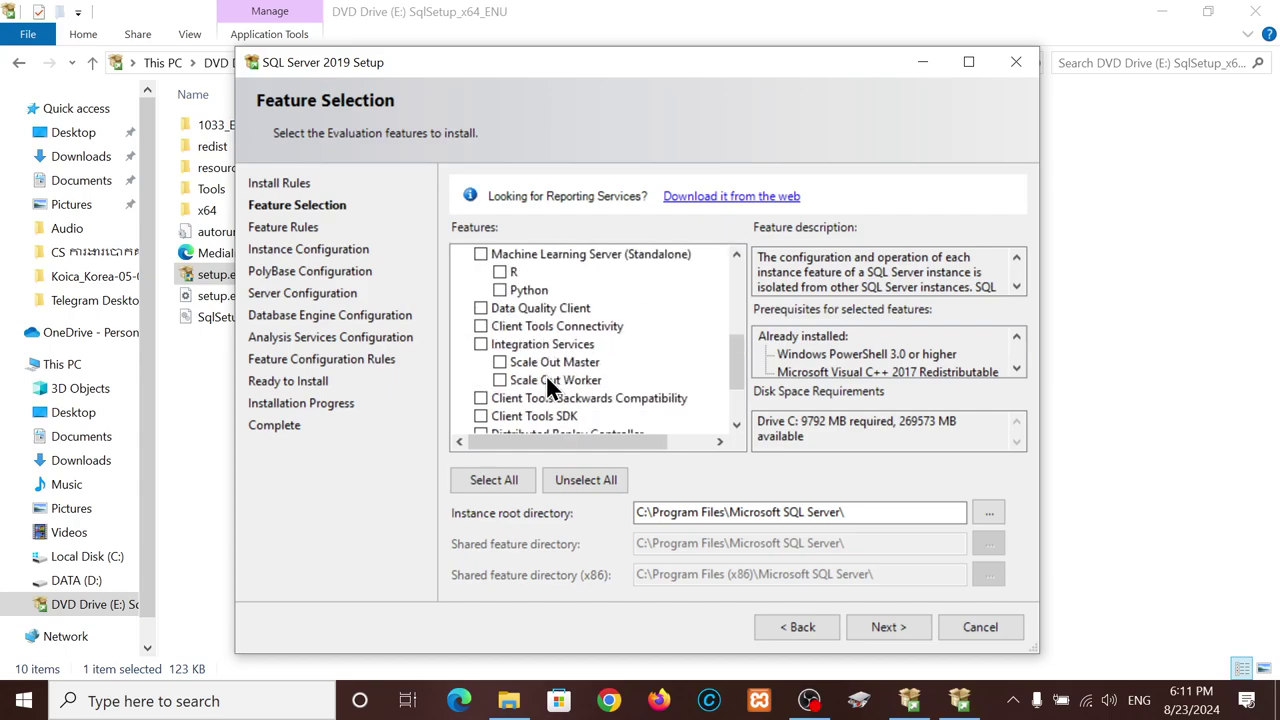
click(481, 344)
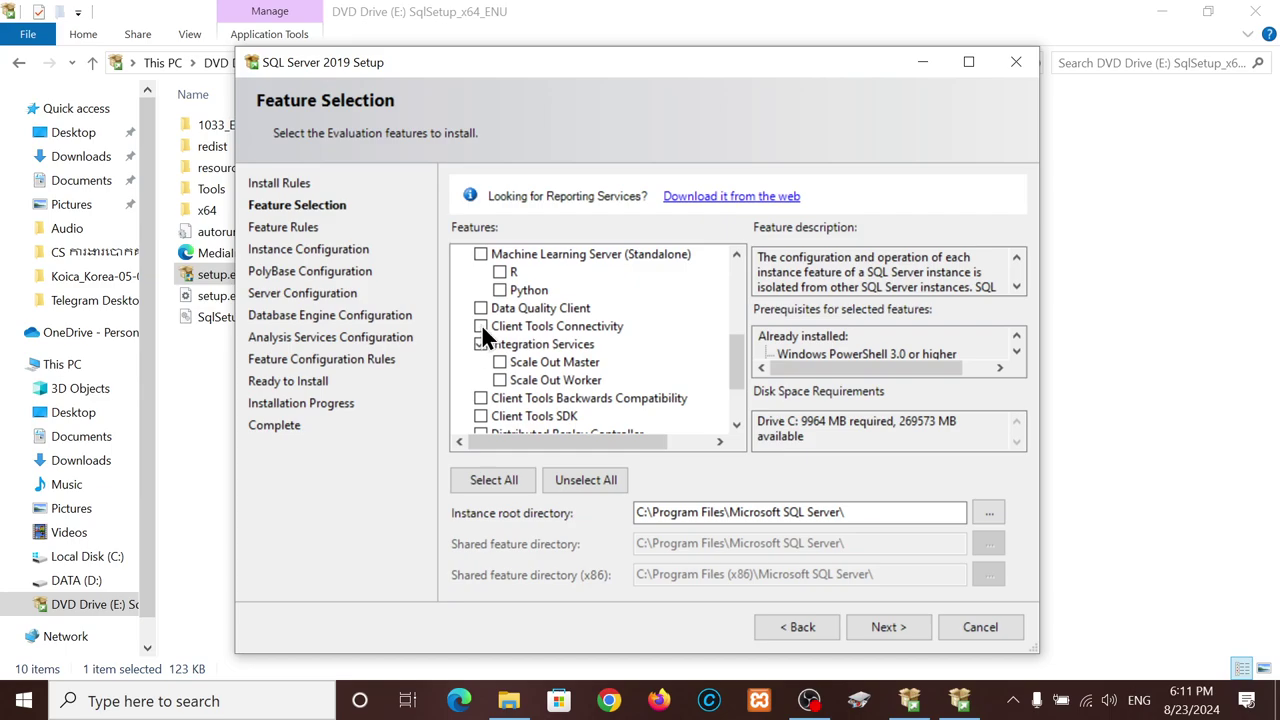
click(481, 326)
click(481, 308)
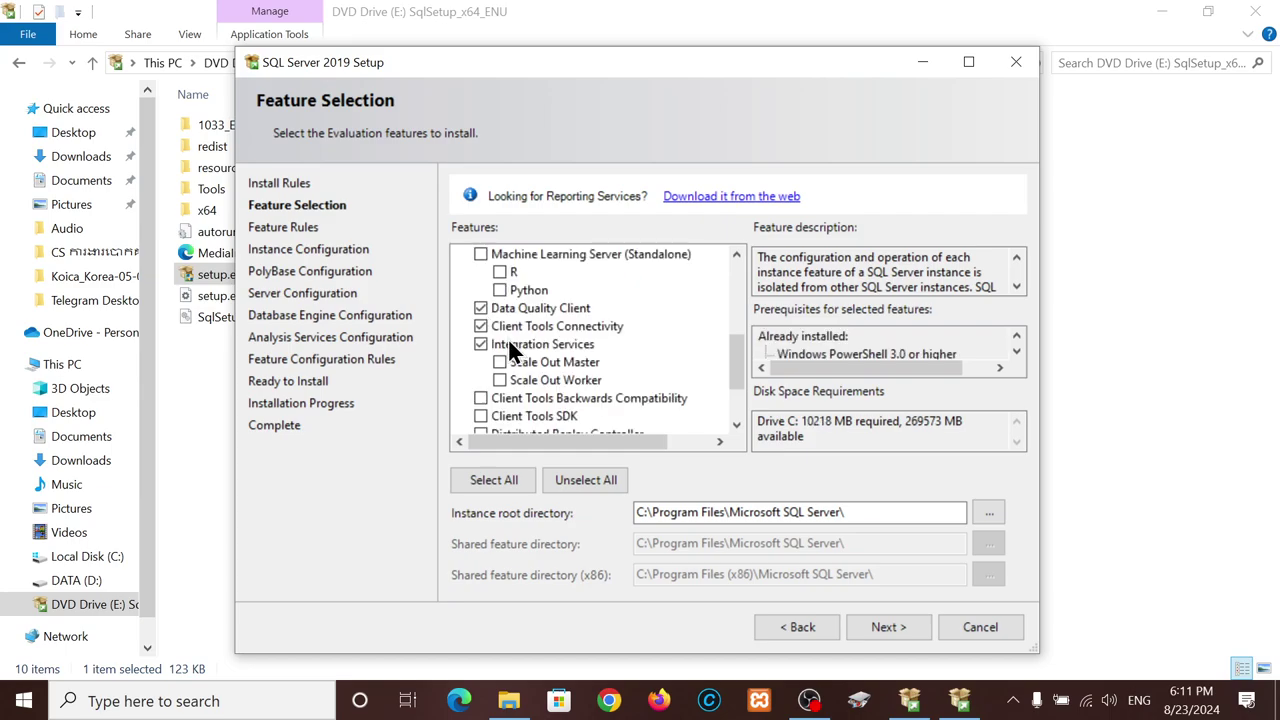
scroll(509, 343, down, 2)
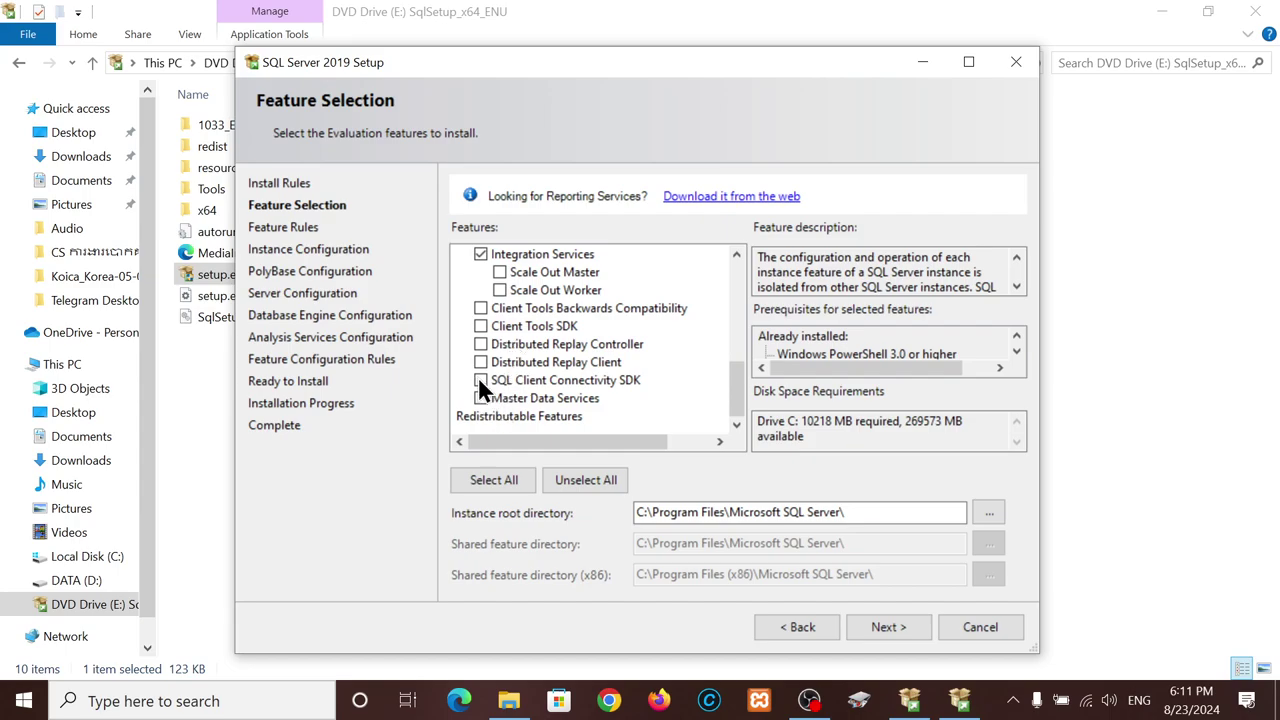
click(480, 379)
click(481, 399)
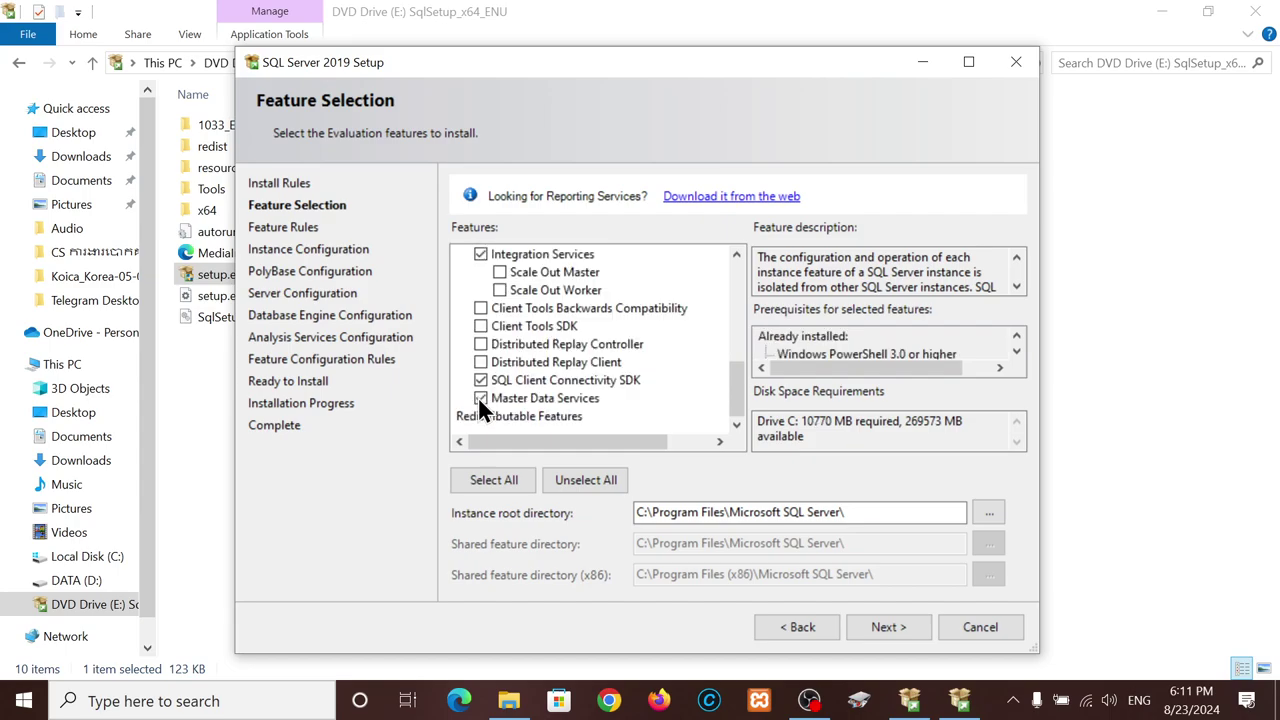
click(480, 326)
- Add Machine Learning Services with R and Python, then confirm the feature selection
scroll(490, 338, up, 6)
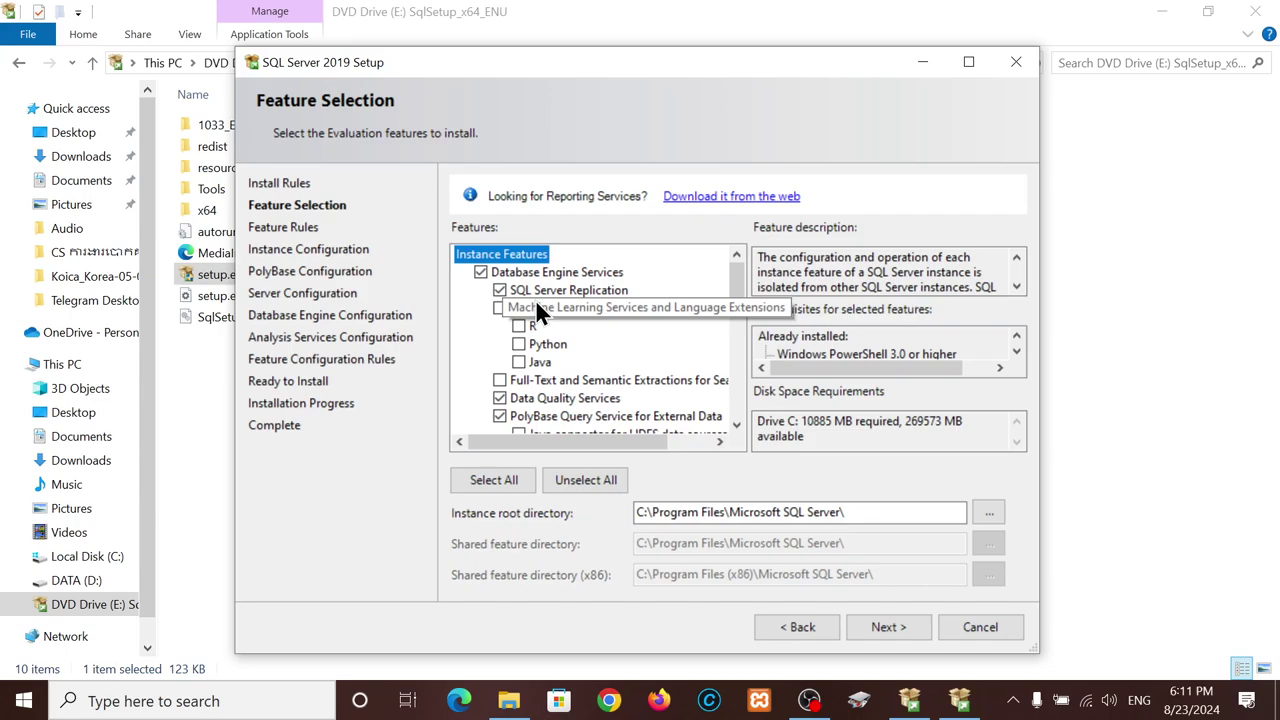
scroll(535, 299, down, 2)
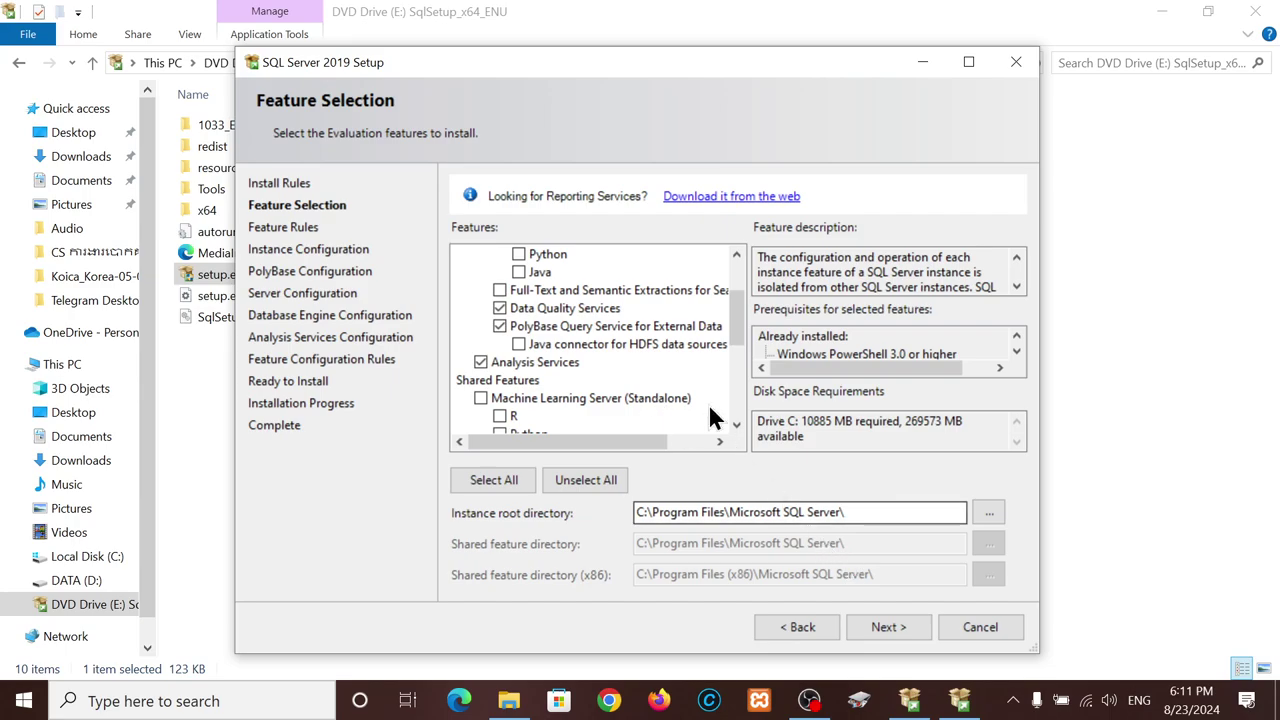
scroll(630, 365, up, 2)
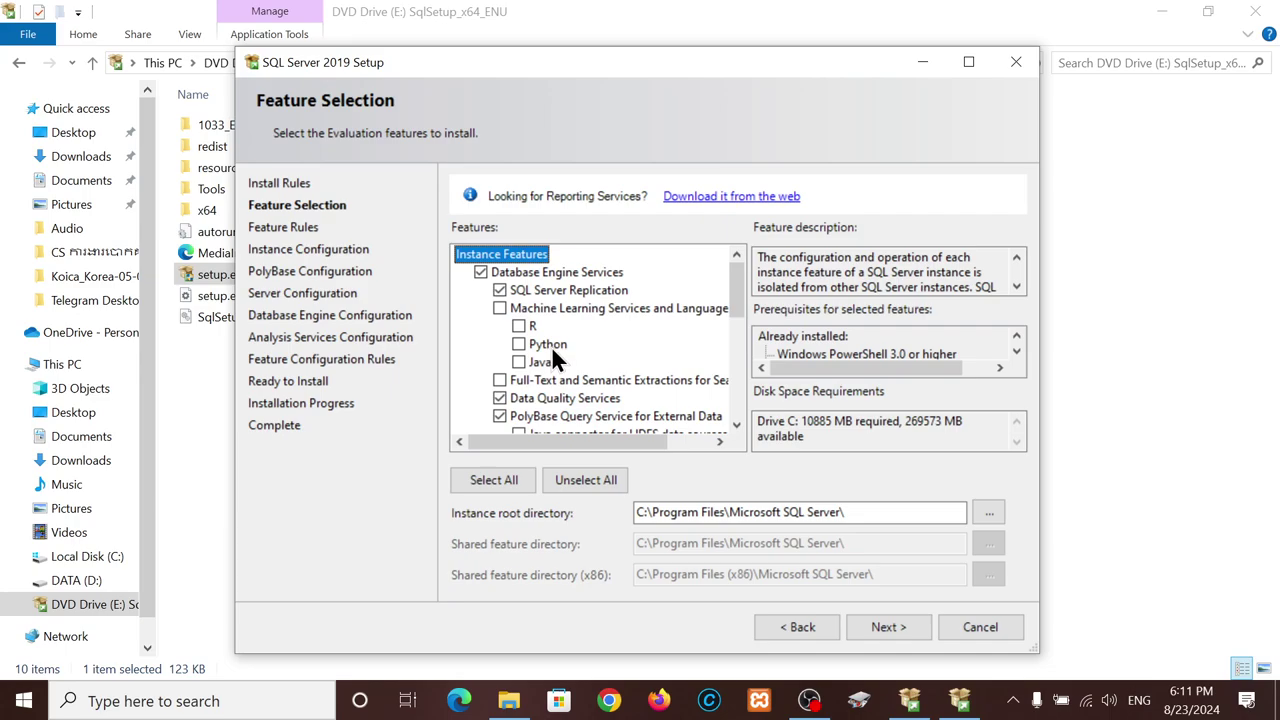
click(499, 308)
click(518, 328)
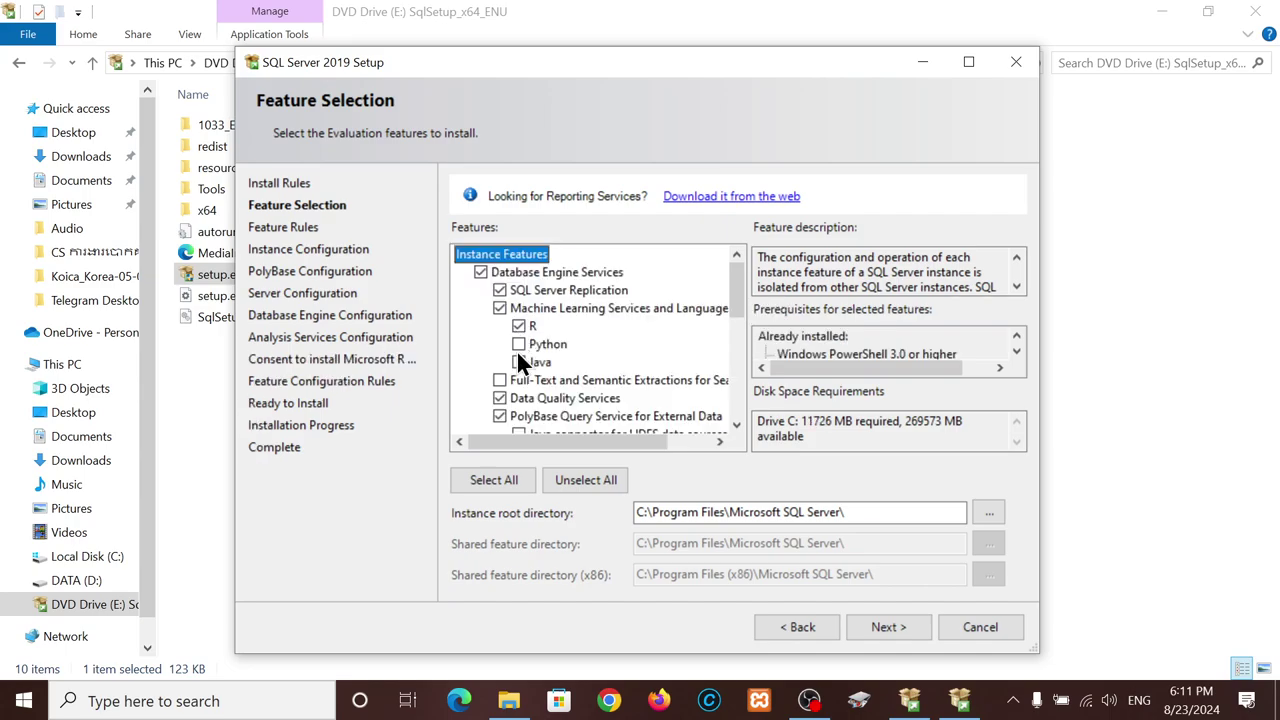
click(518, 345)
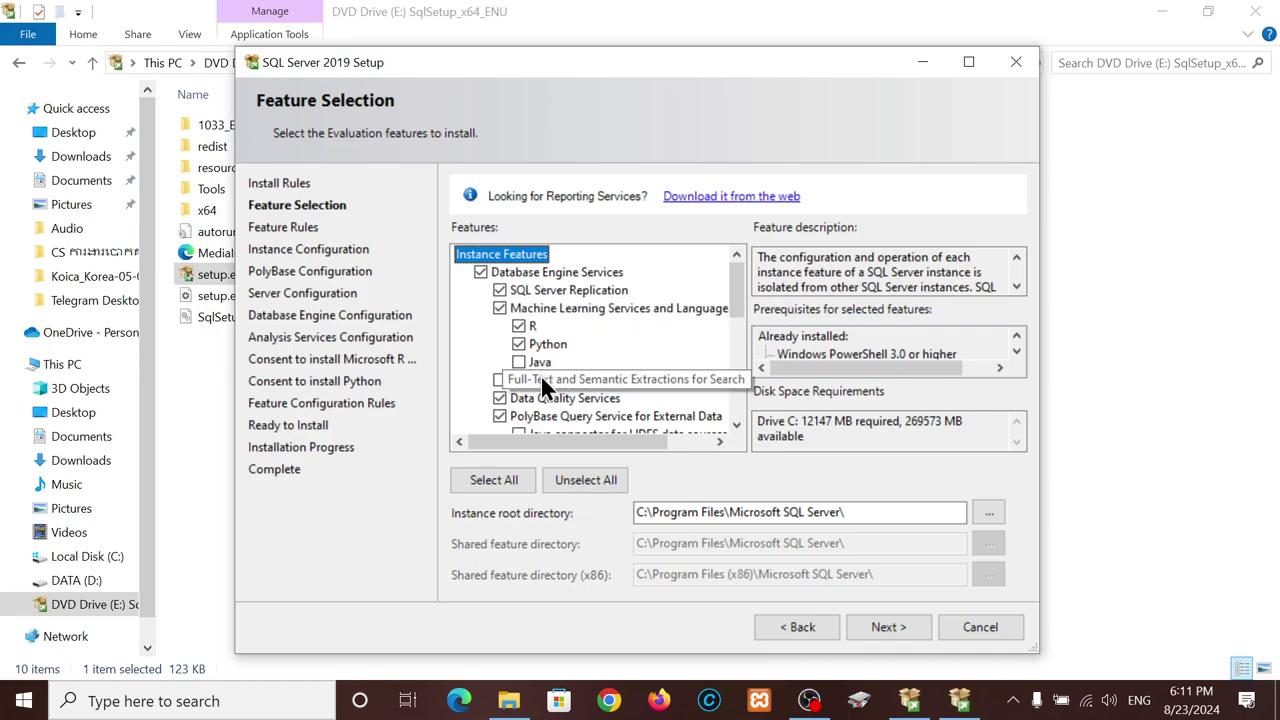
scroll(540, 374, down, 5)
scroll(497, 322, up, 3)
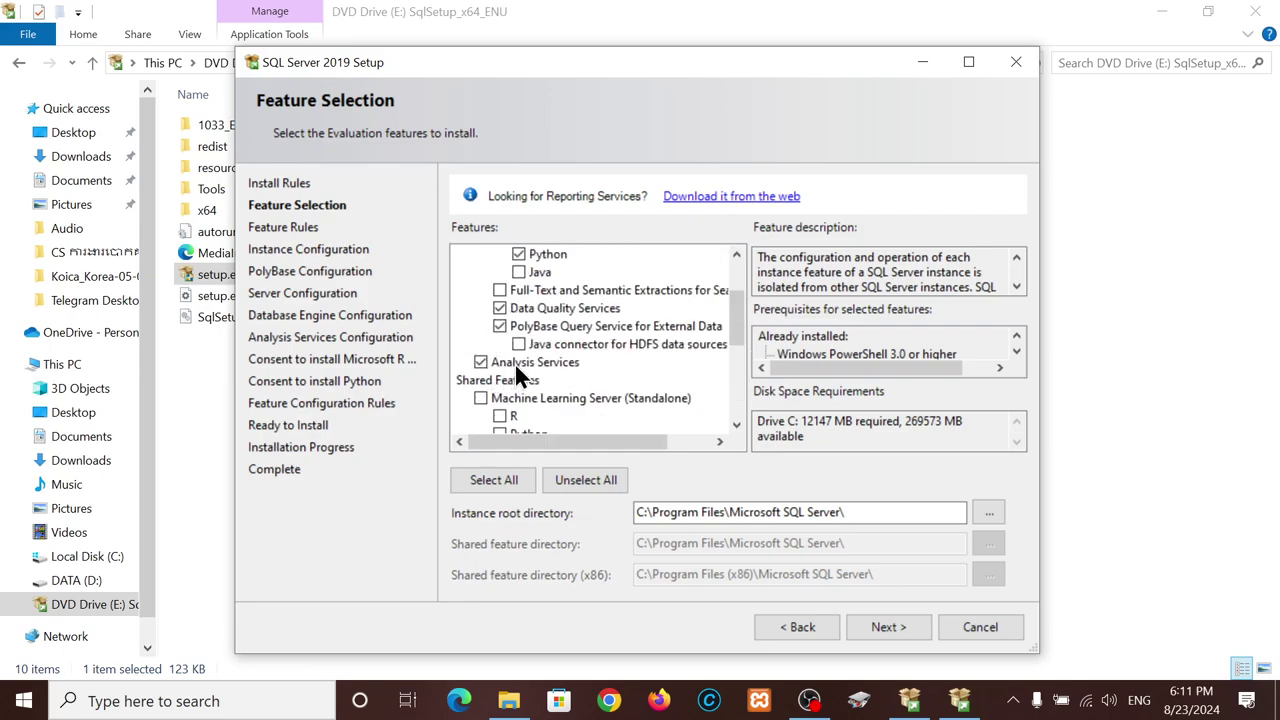
scroll(567, 376, up, 3)
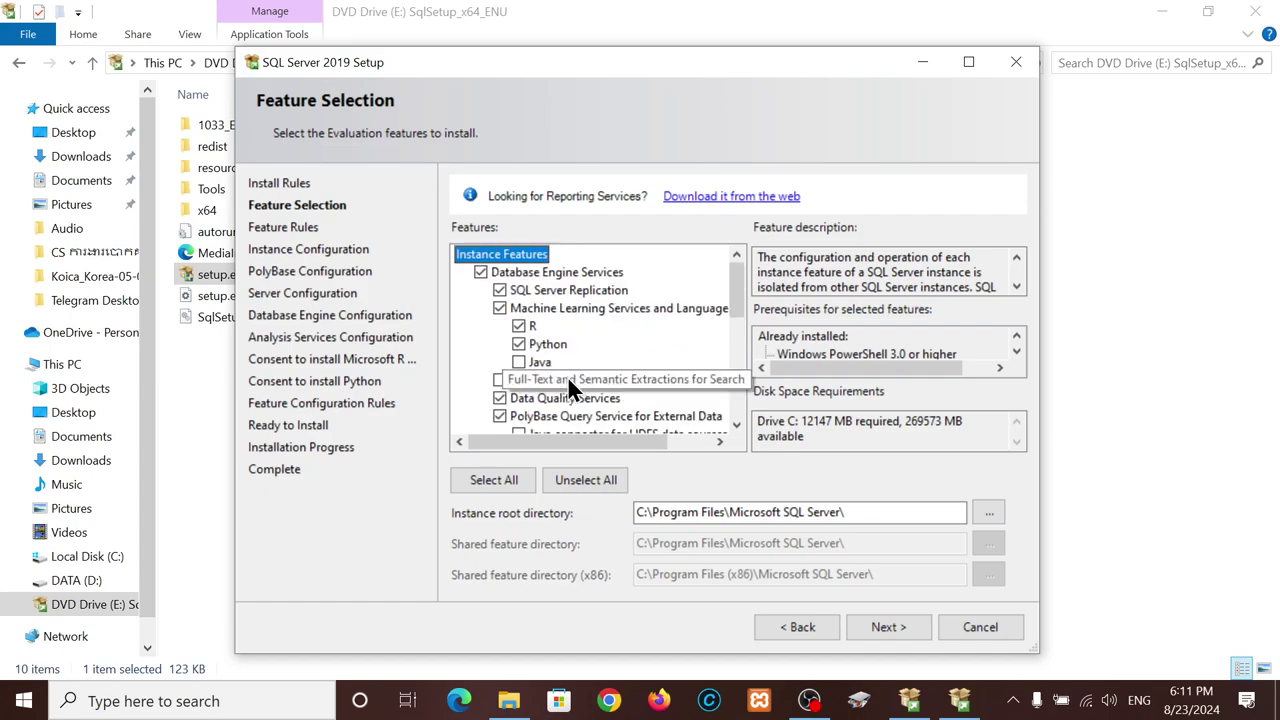
click(889, 628)
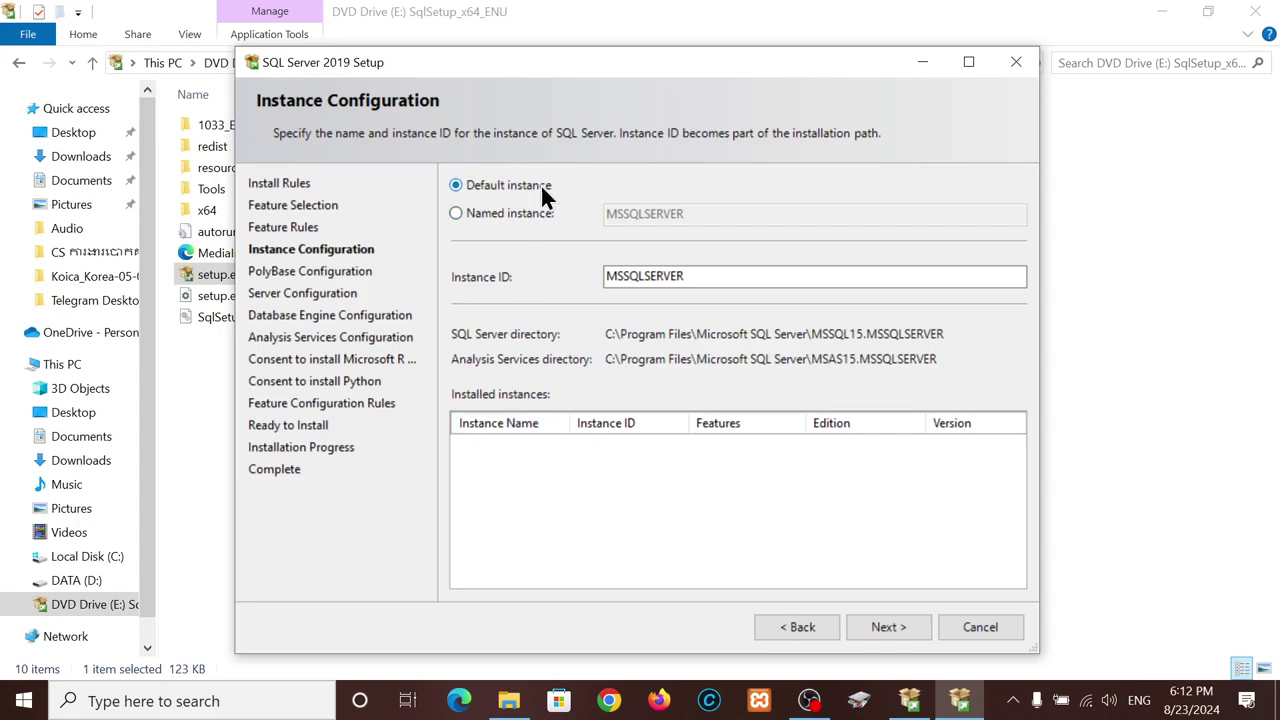
- Keep the default MSSQLSERVER instance and continue to PolyBase Configuration
click(456, 212)
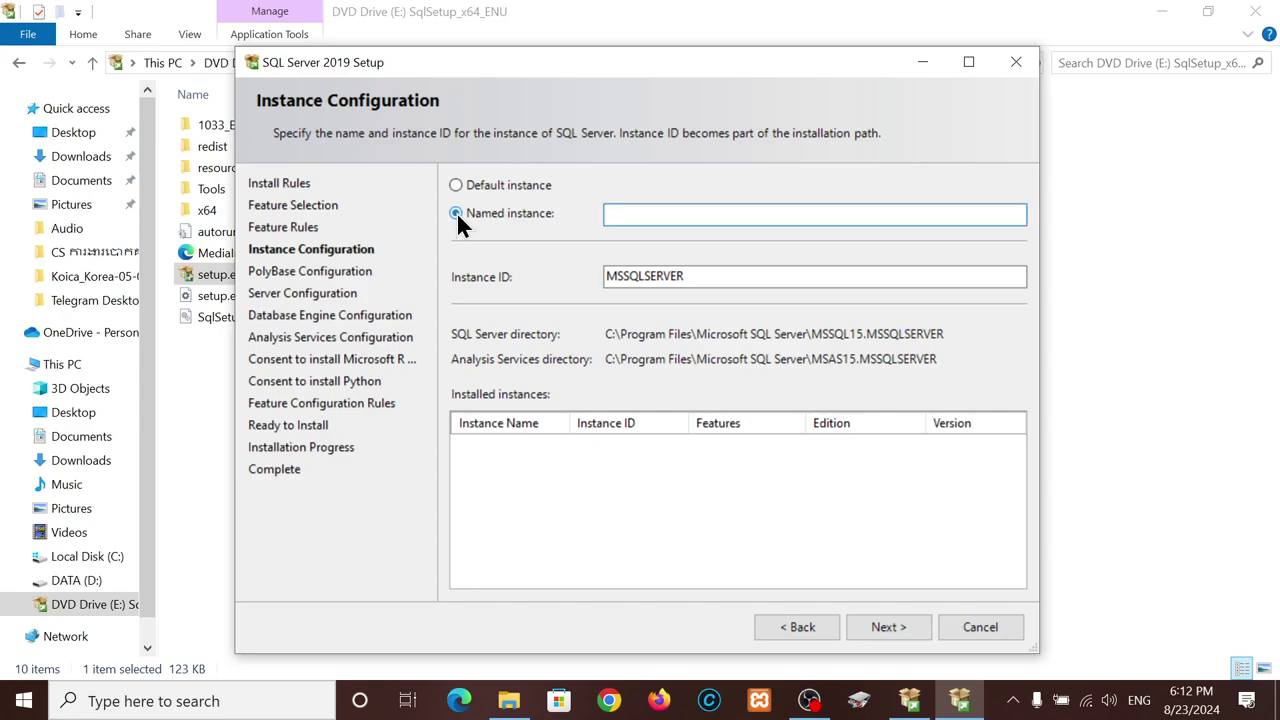
click(457, 185)
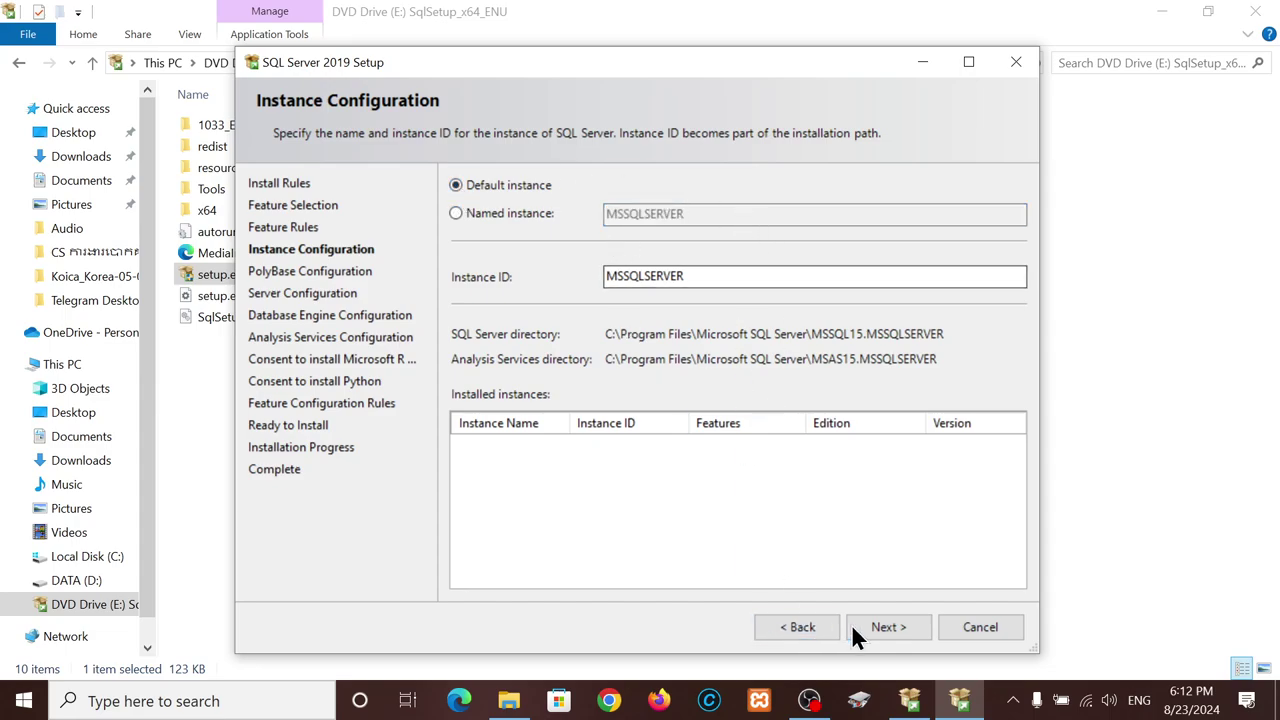
click(889, 627)
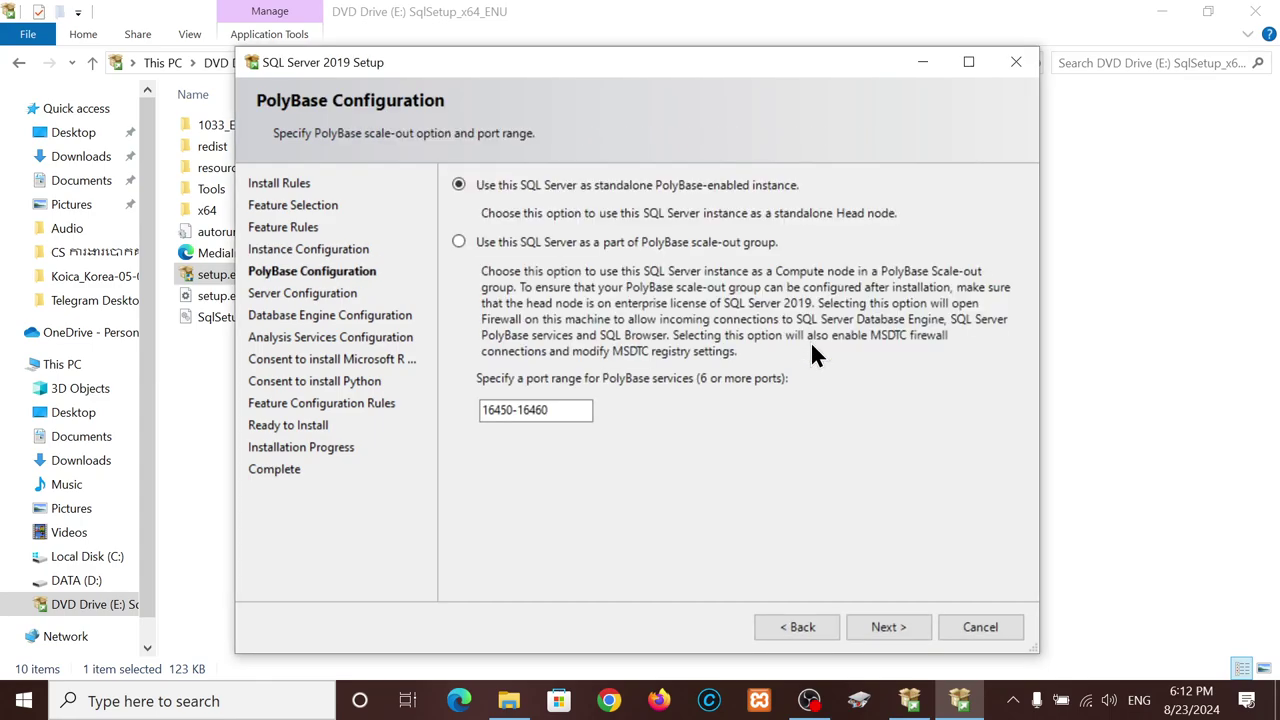
- Keep standalone PolyBase, set SQL Server Browser startup type to Automatic, and continue
click(906, 624)
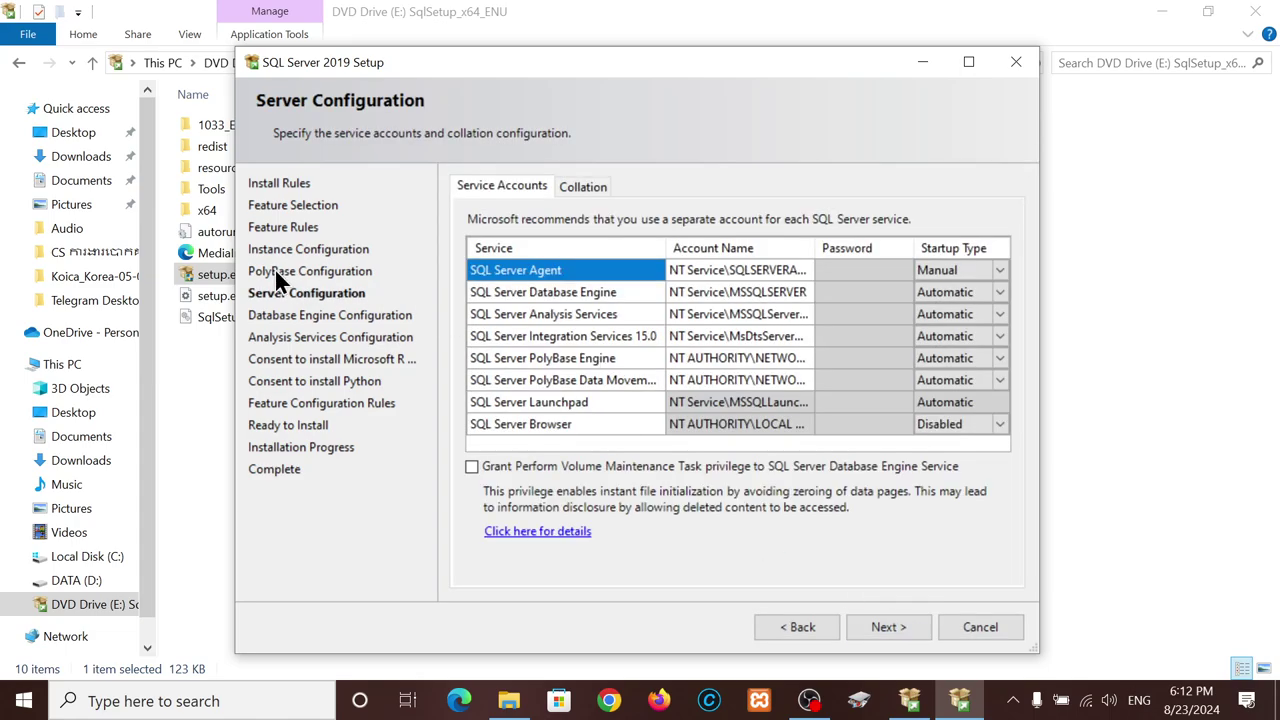
click(1002, 424)
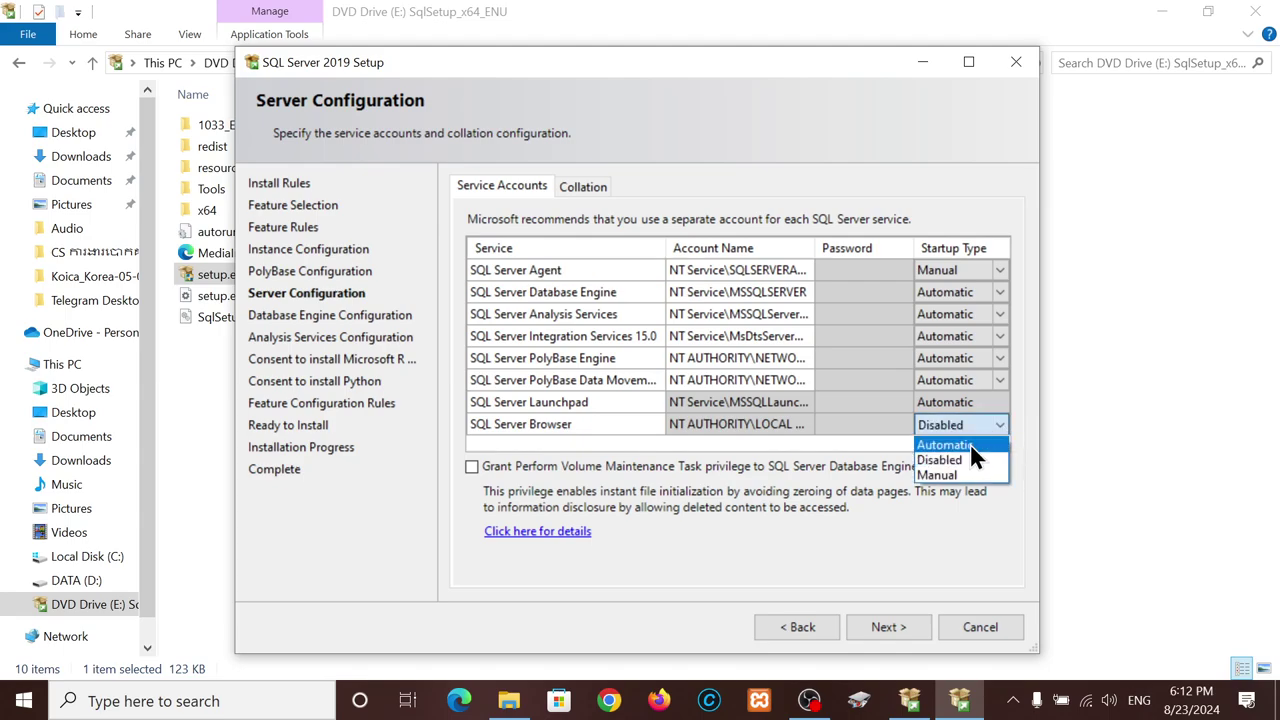
click(970, 445)
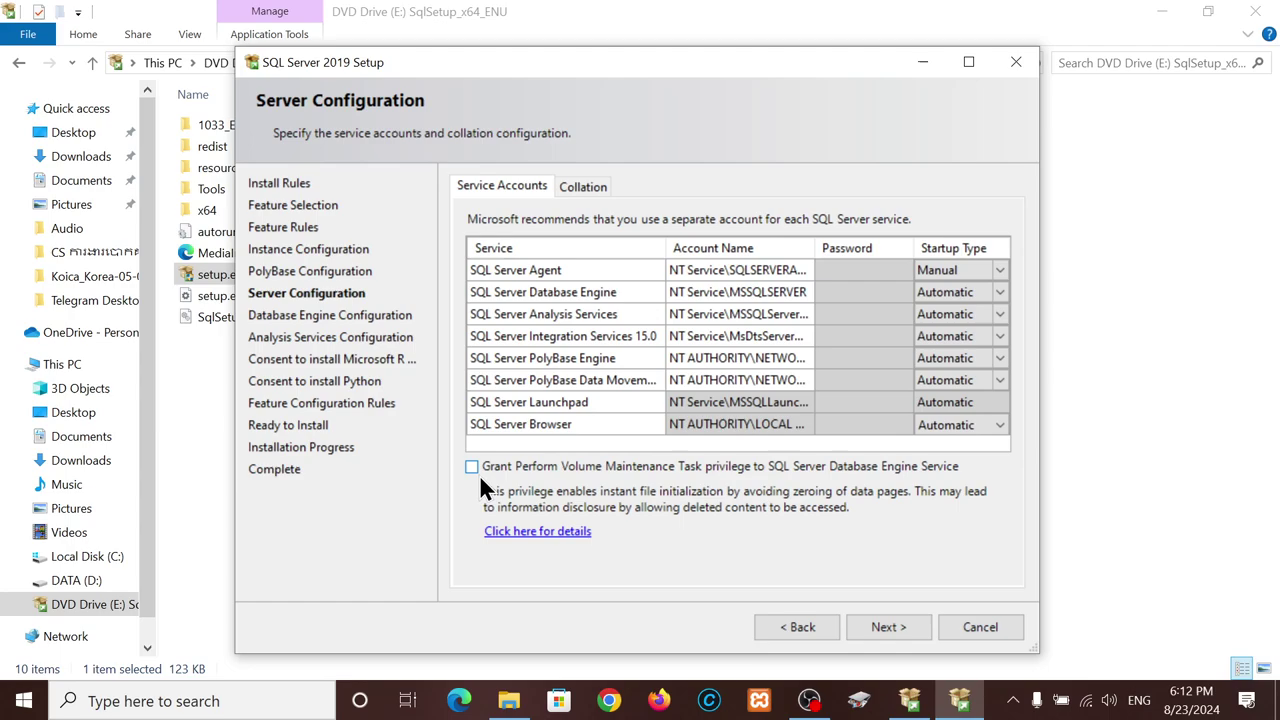
click(888, 627)
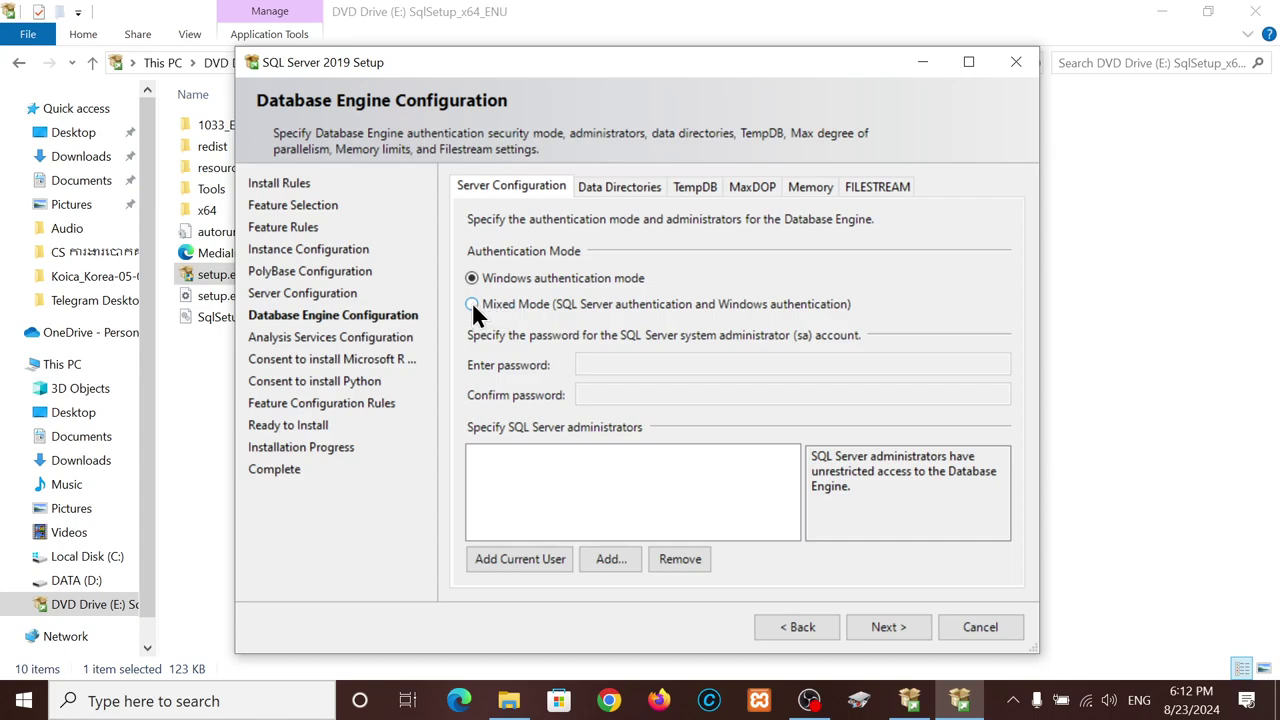
- Switch to Mixed Mode authentication, enter and confirm the sa password, and add the current user as administrator
click(474, 308)
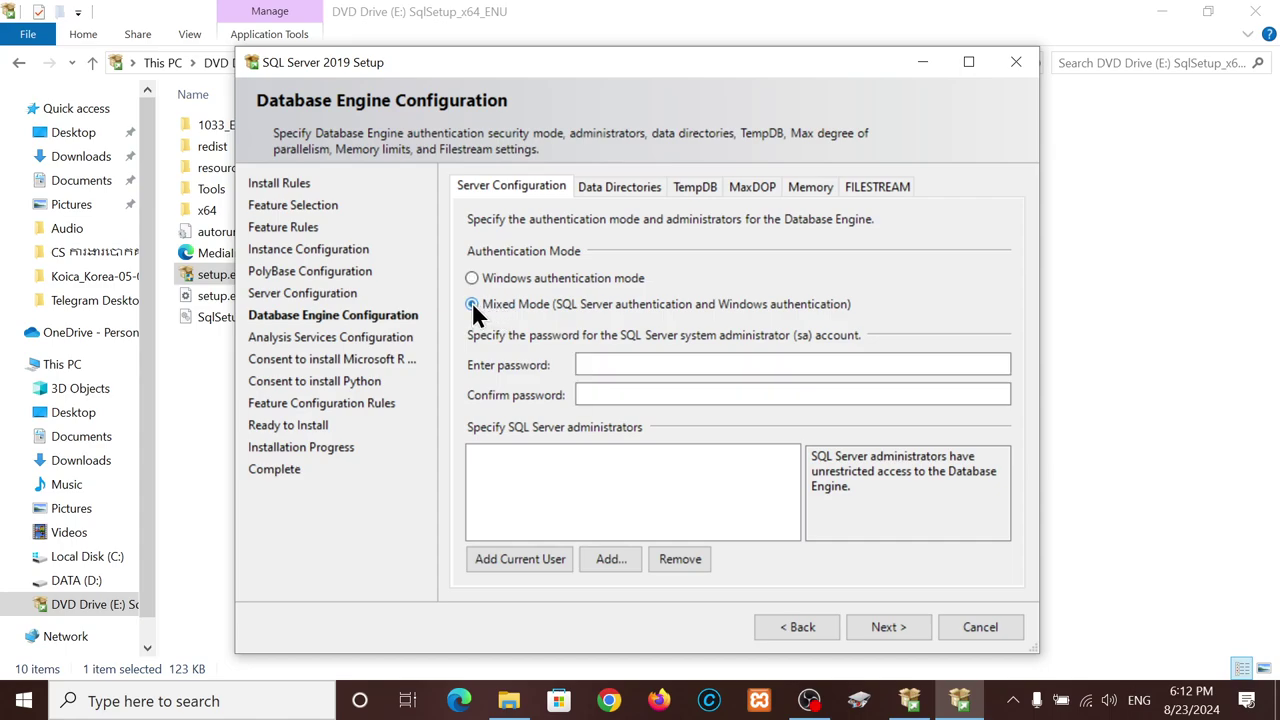
click(621, 362)
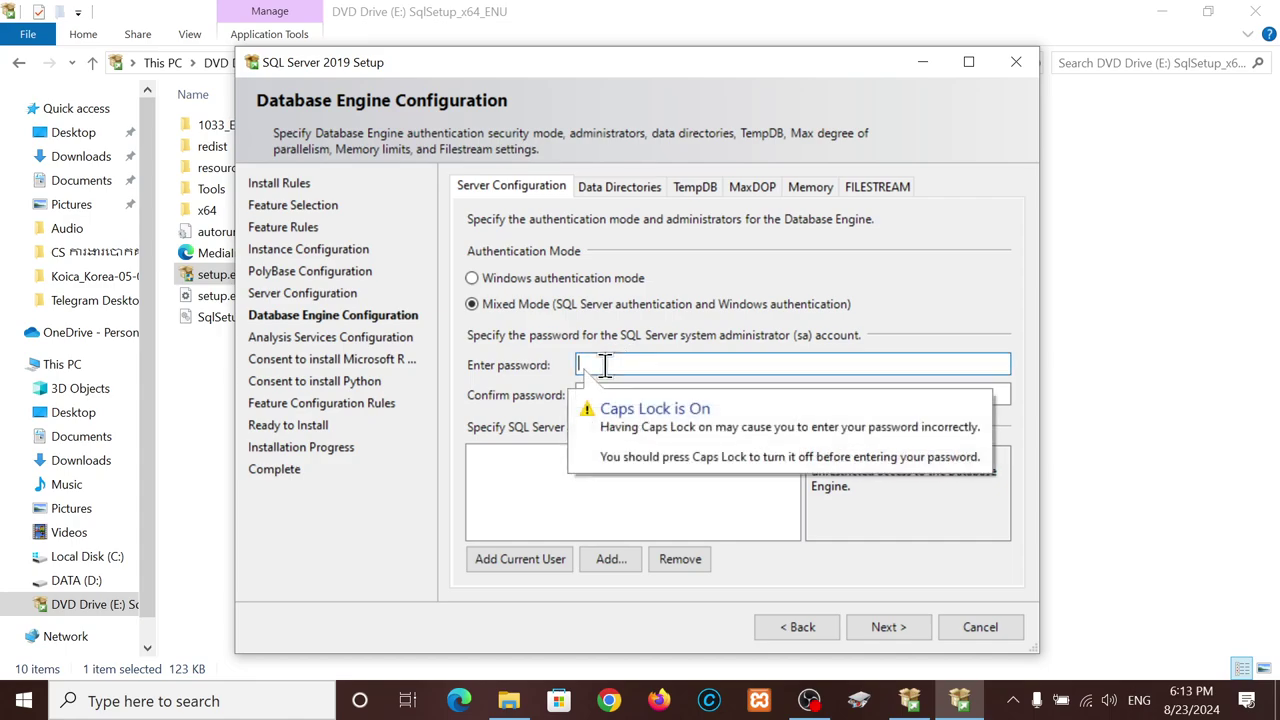
text(123)
click(612, 393)
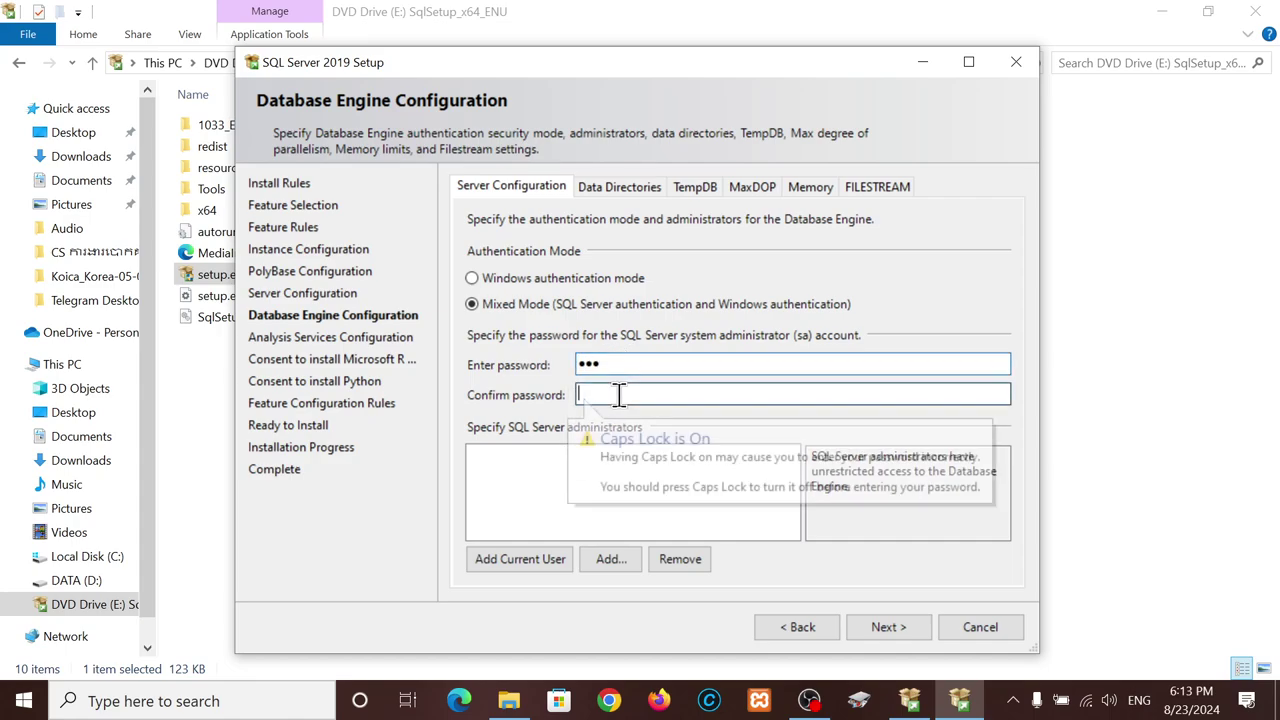
text(123)
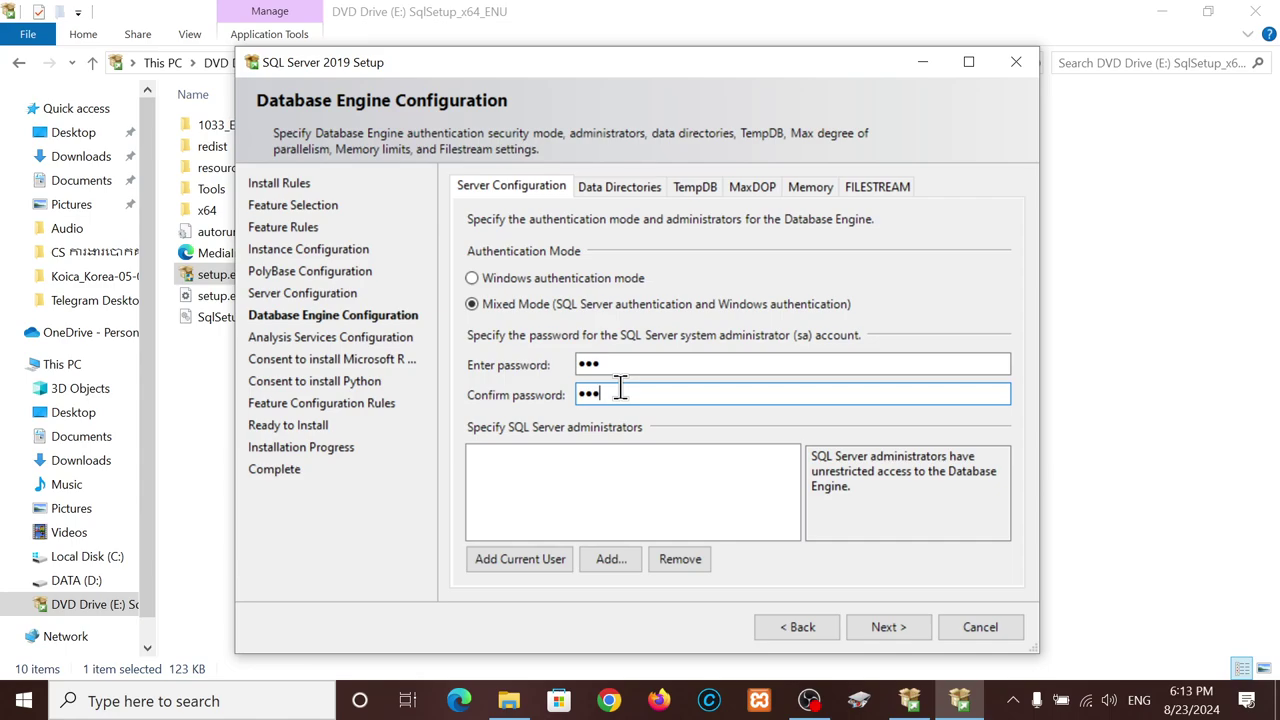
click(515, 560)
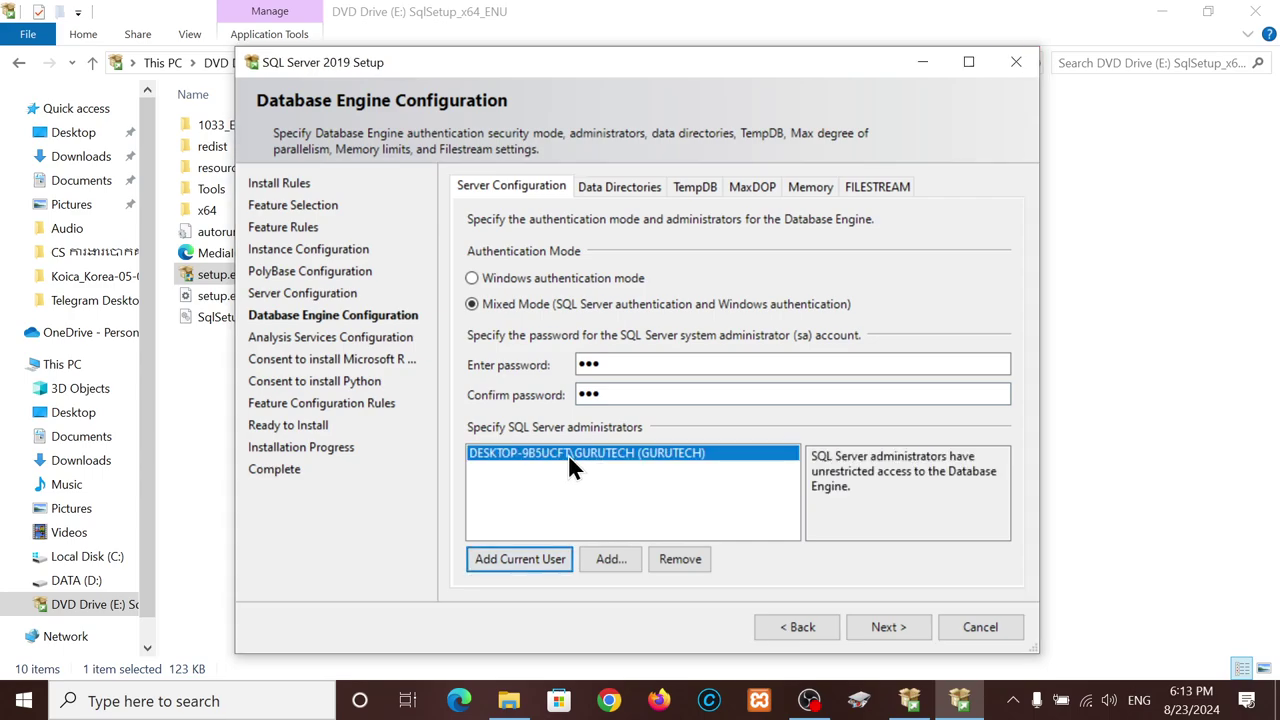
click(885, 624)
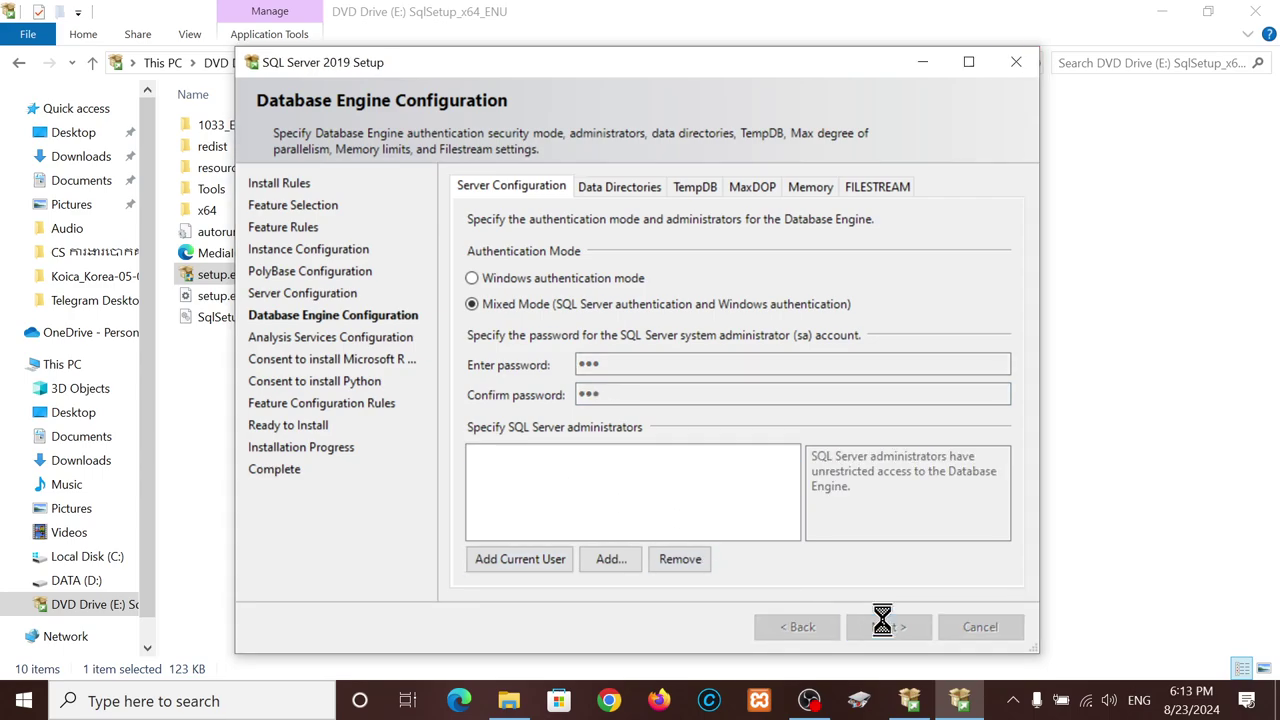
- Add the current user as Analysis Services administrator and accept the Microsoft R Open licence
click(522, 559)
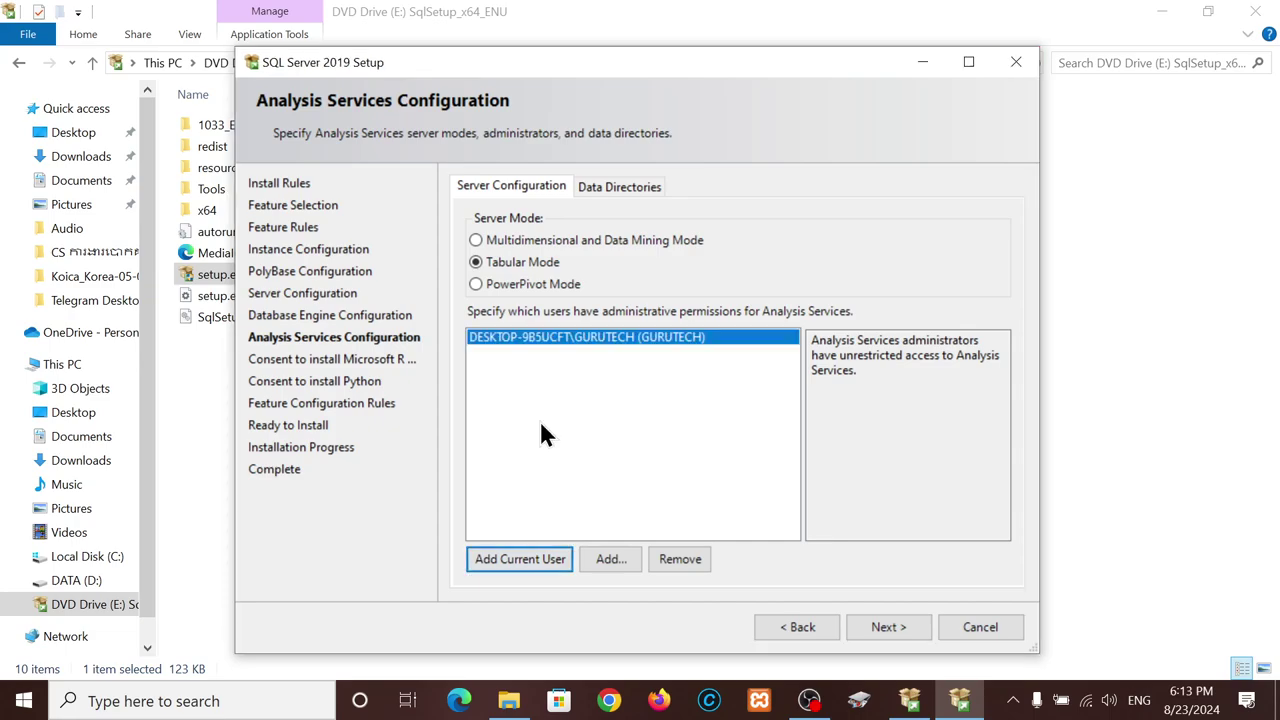
click(902, 627)
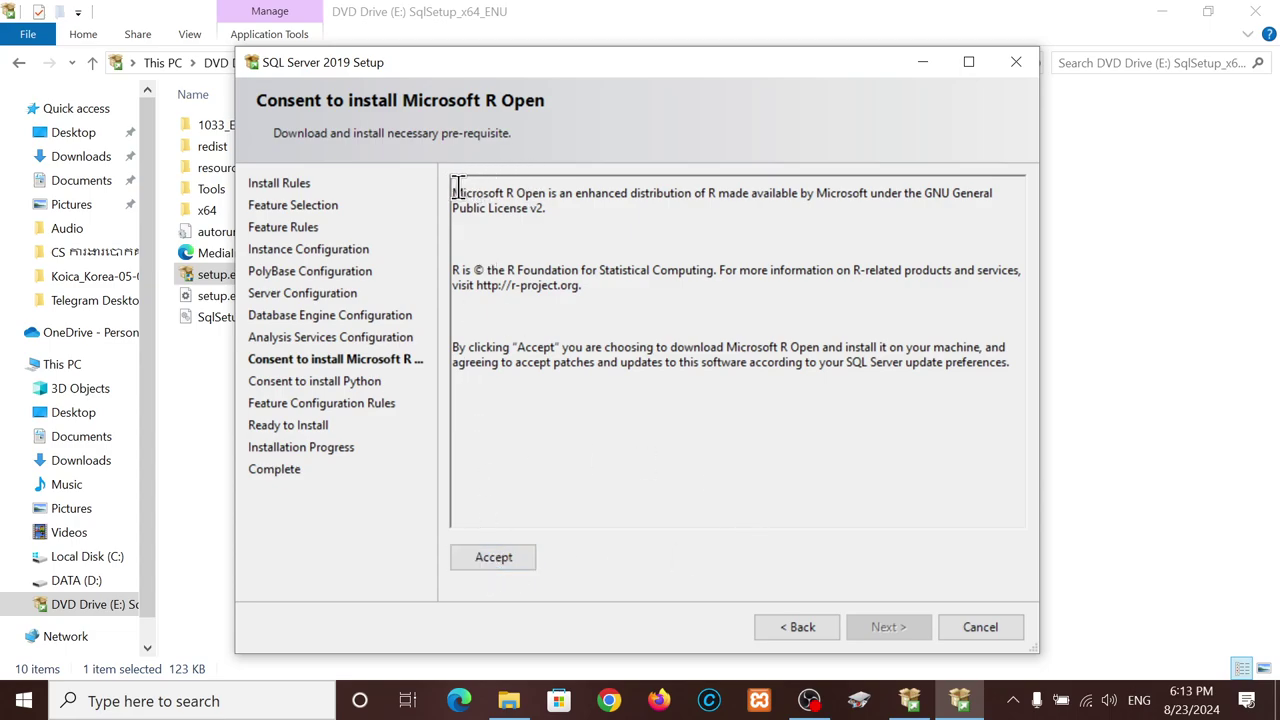
drag(455, 191, 536, 203)
click(500, 560)
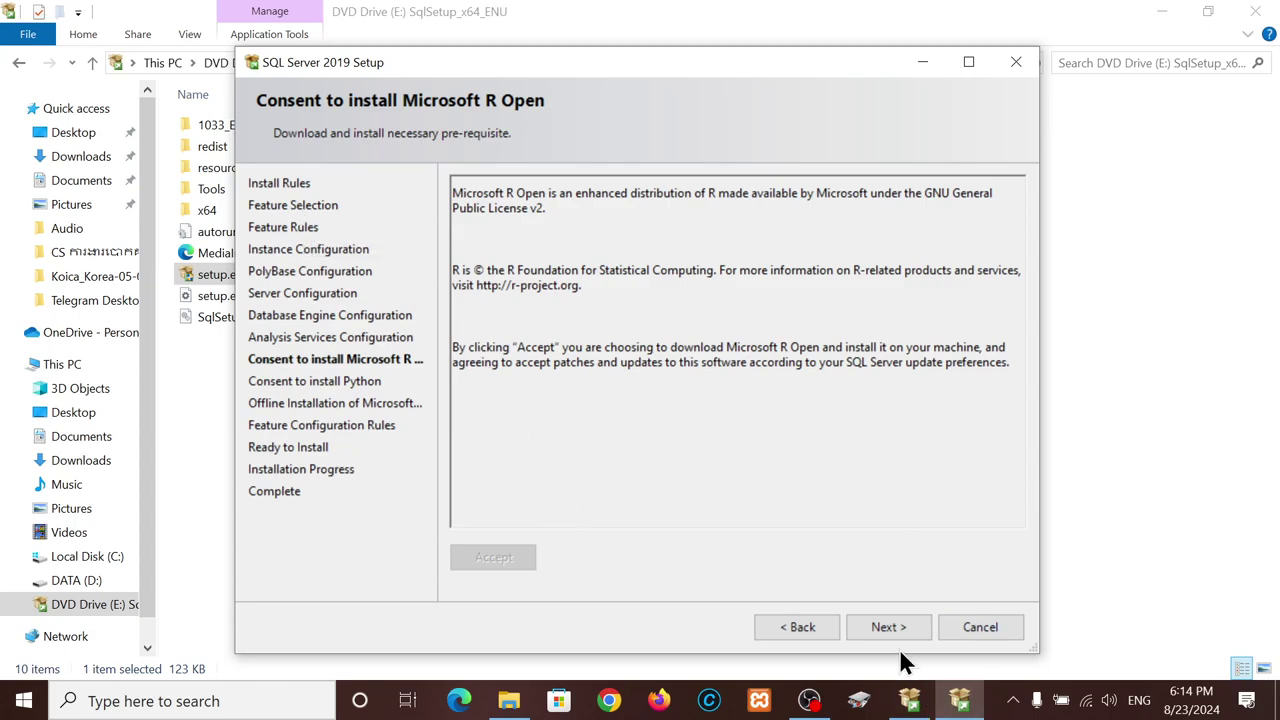
click(887, 626)
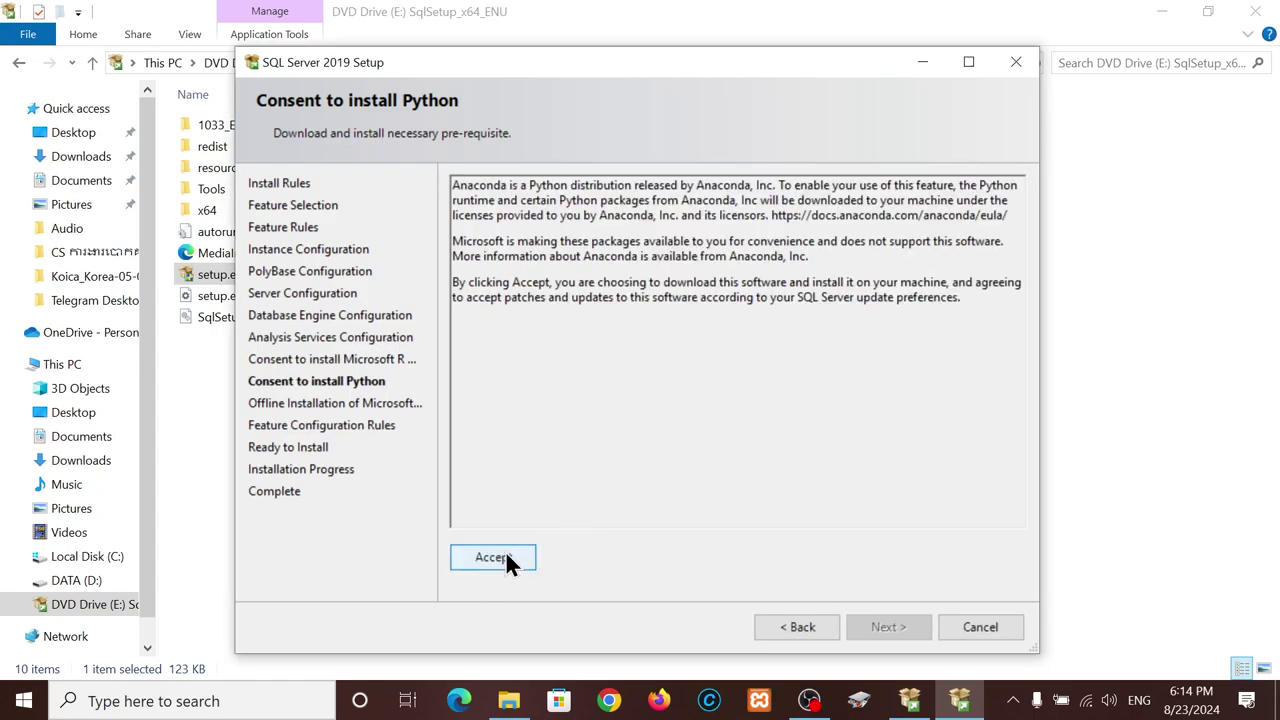
- Accept the Python download consent and continue to Offline Installation of Machine Learning Server Components
click(494, 559)
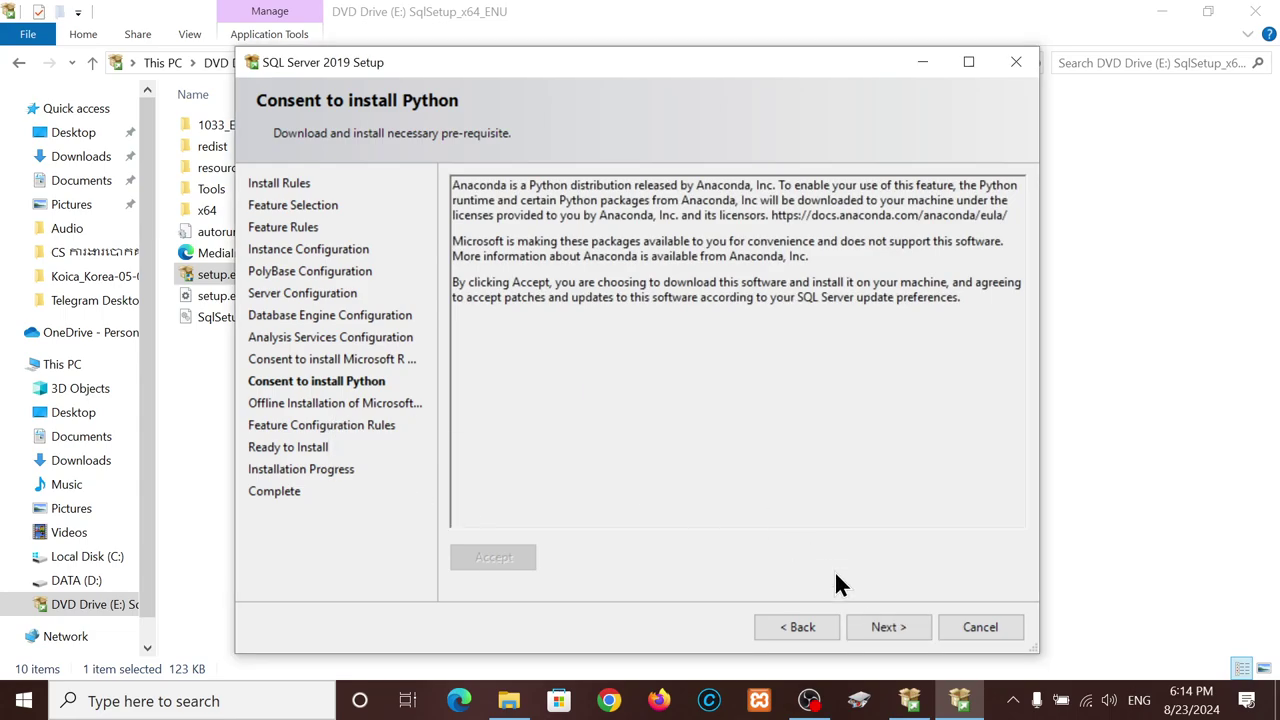
click(884, 626)
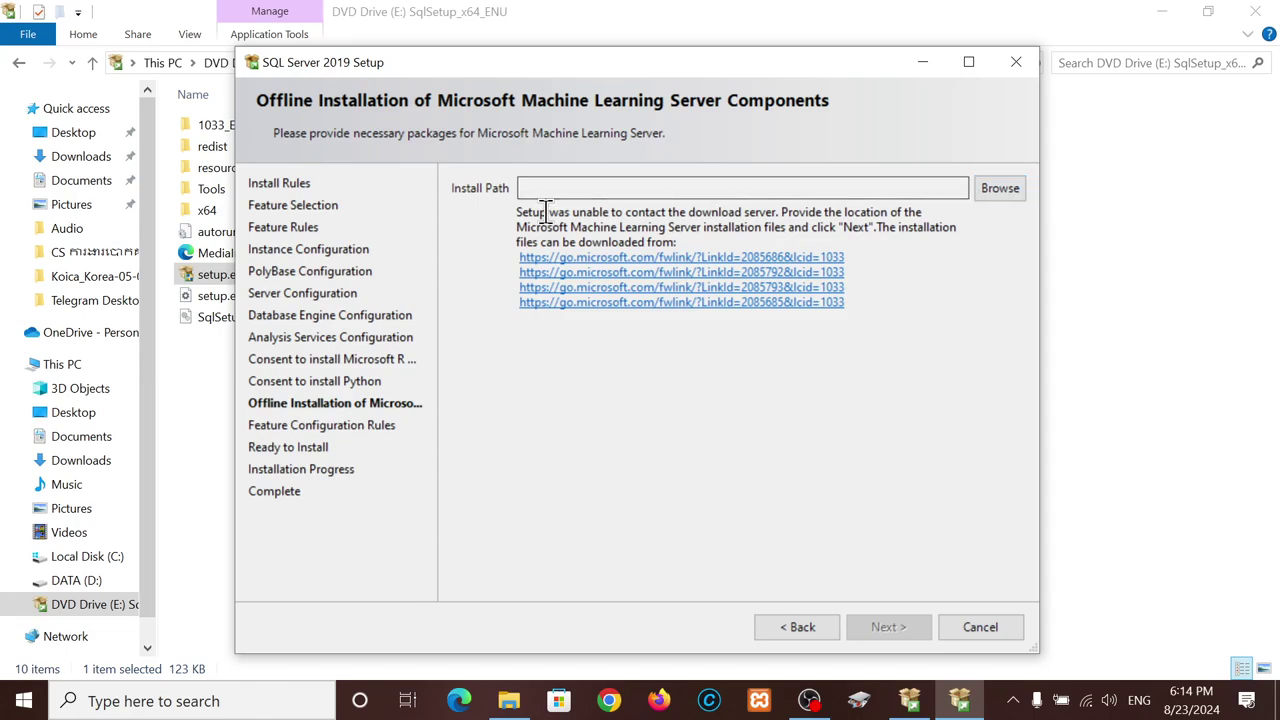
drag(516, 213, 887, 210)
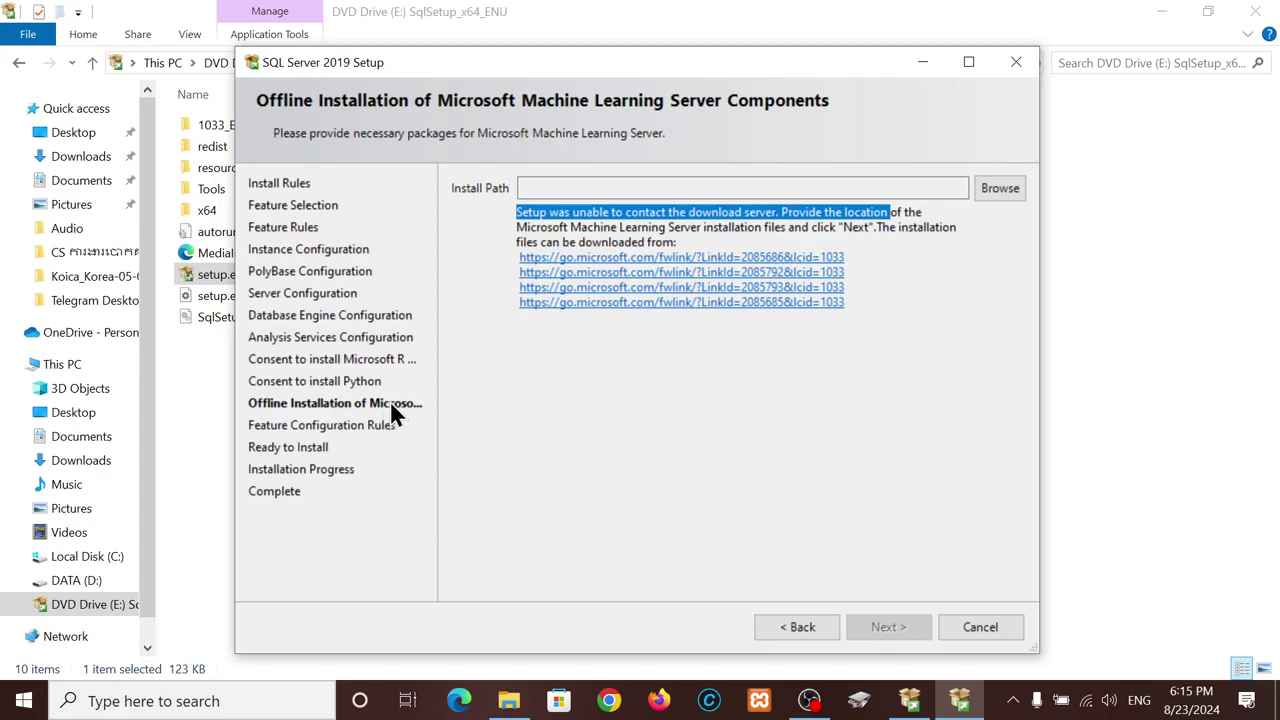
- Set the install path to a new 'Machine Learning Service' folder created on drive DATA (D:)
click(1005, 186)
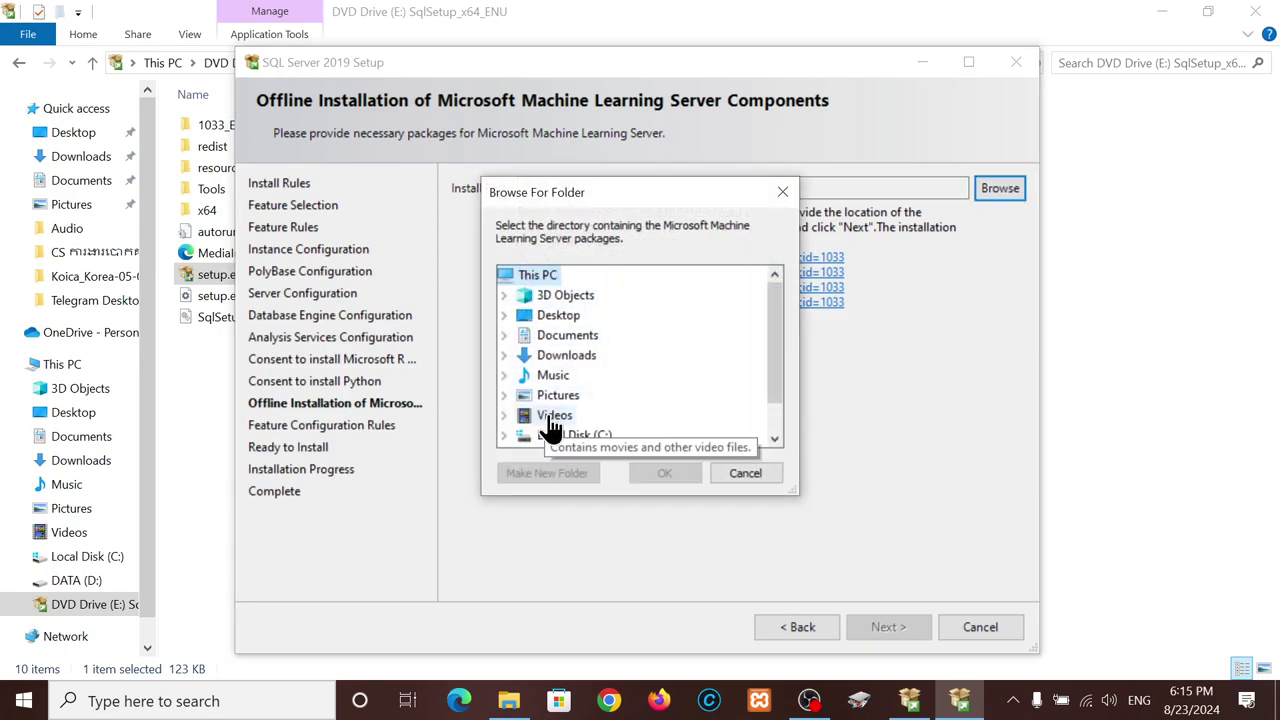
scroll(555, 425, down, 1)
click(562, 416)
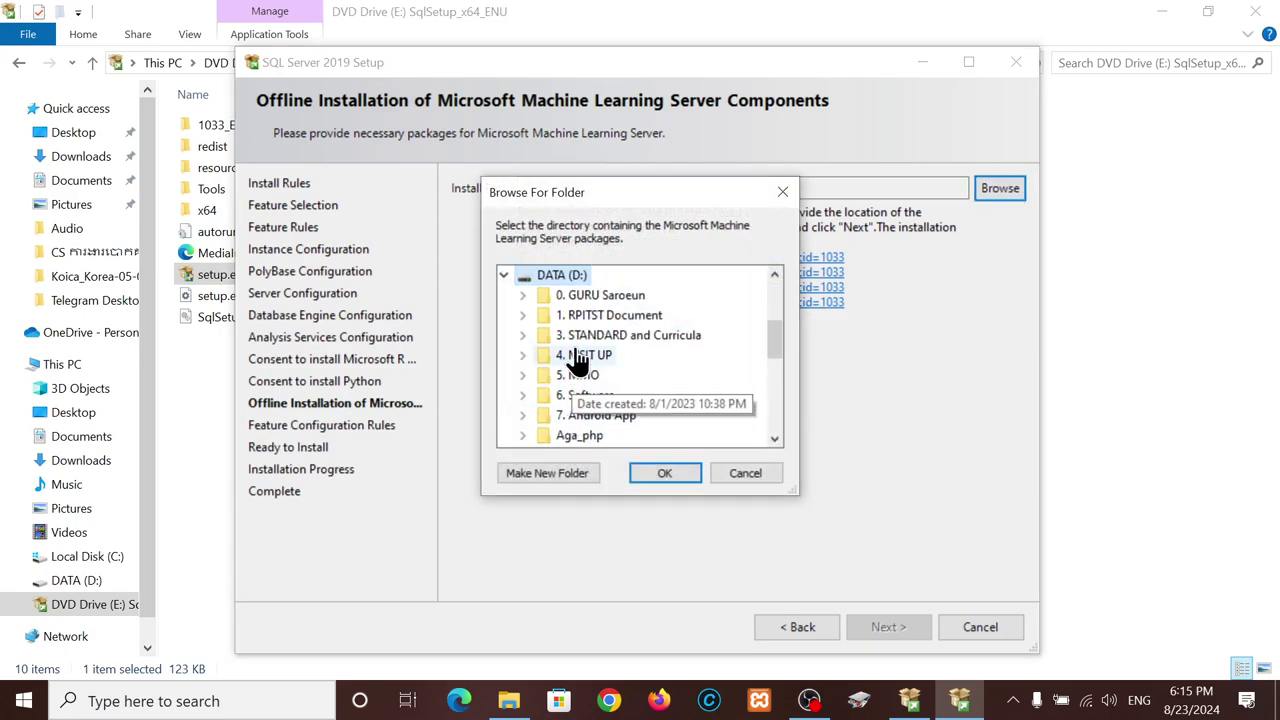
click(595, 298)
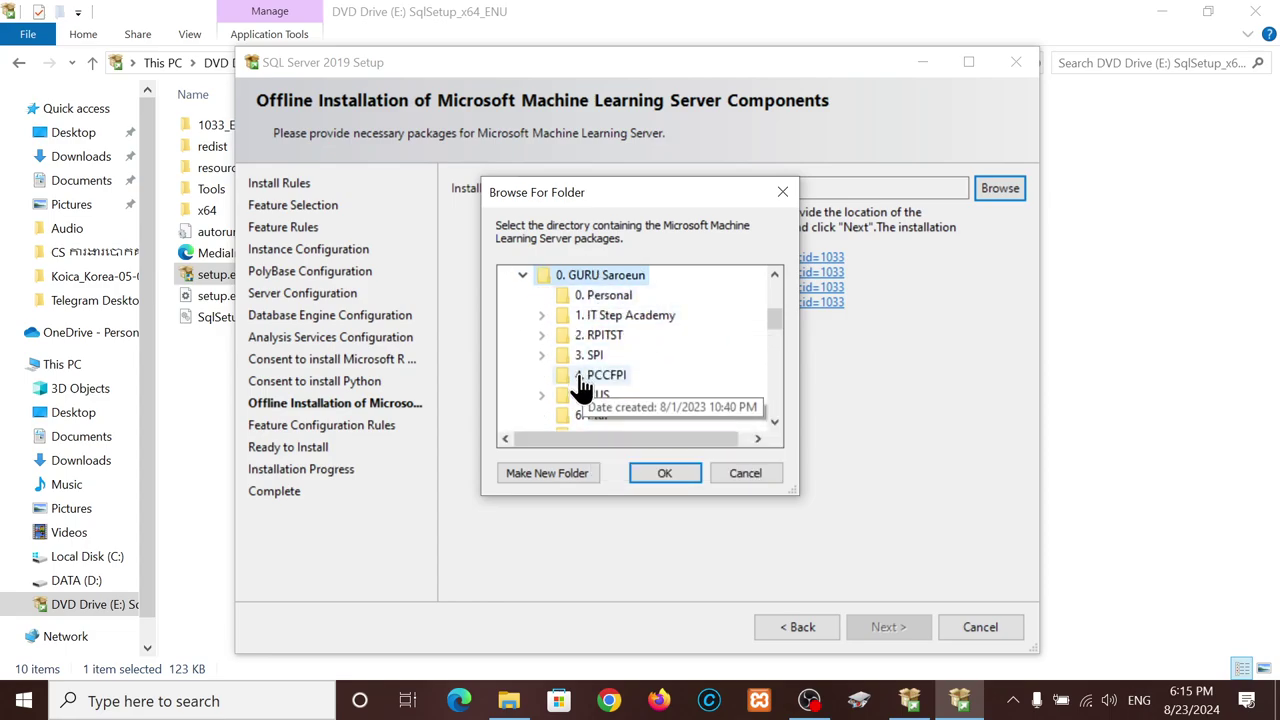
click(564, 474)
text(nu)
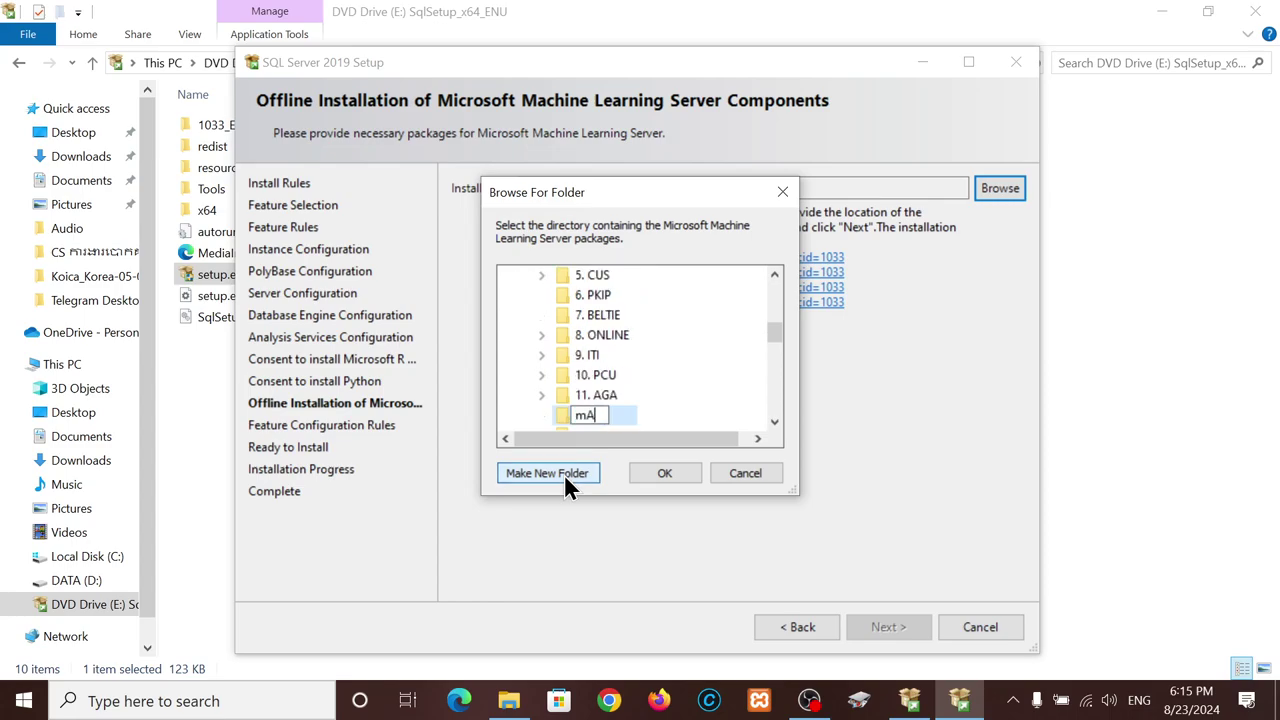
key(BackSpace)
key(BackSpace)
text(Machine Lea)
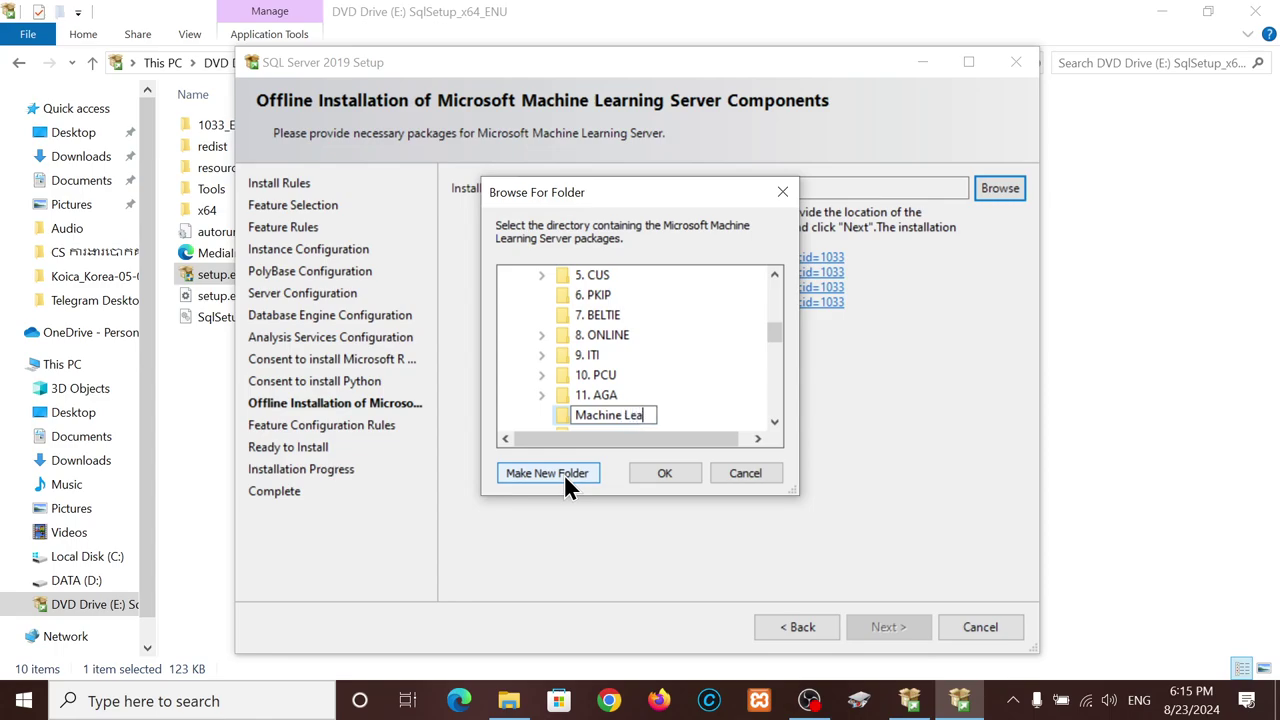
text(rning Service)
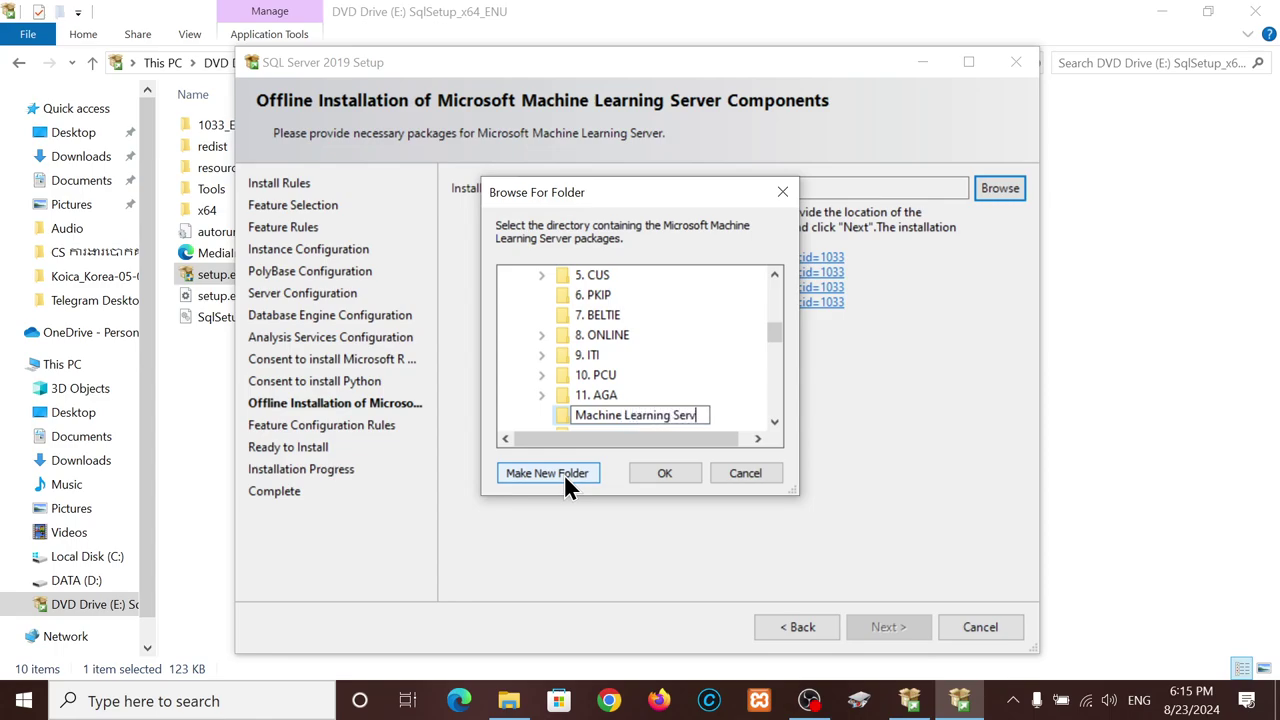
click(664, 473)
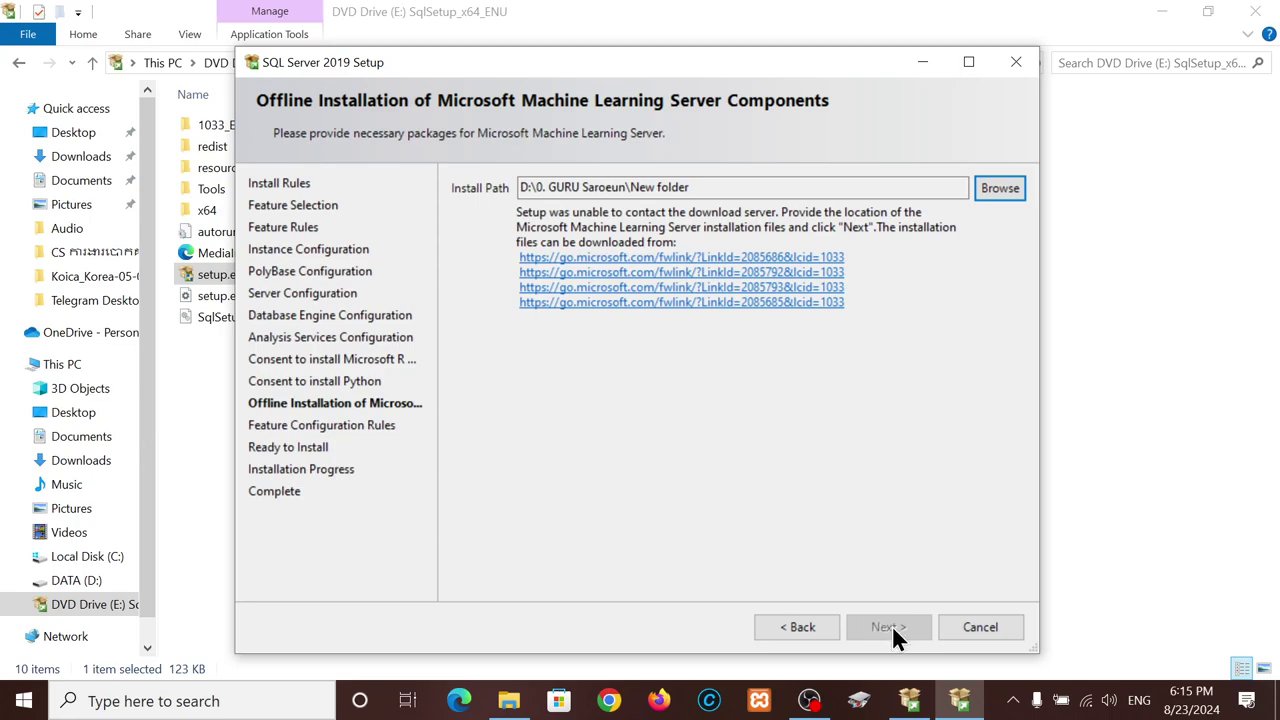
- Step back through the wizard pages from the Python consent page to Feature Selection
click(786, 643)
click(784, 633)
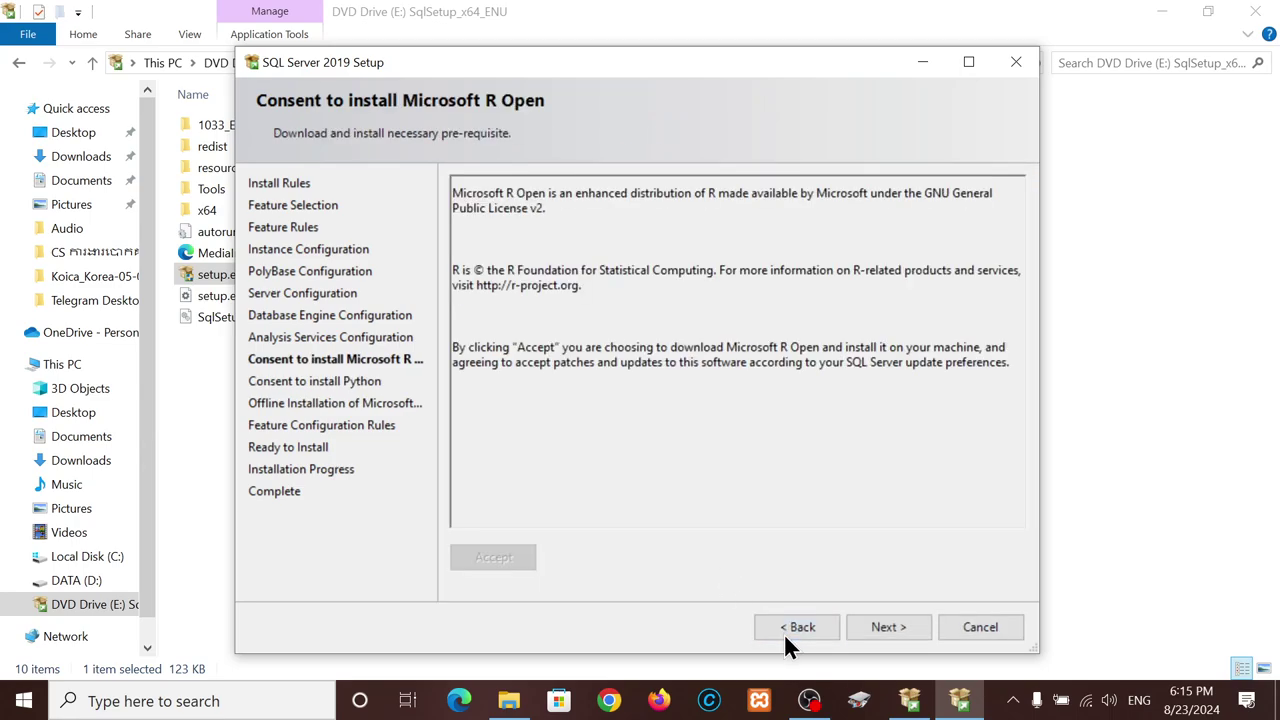
click(780, 629)
click(780, 629)
click(780, 629)
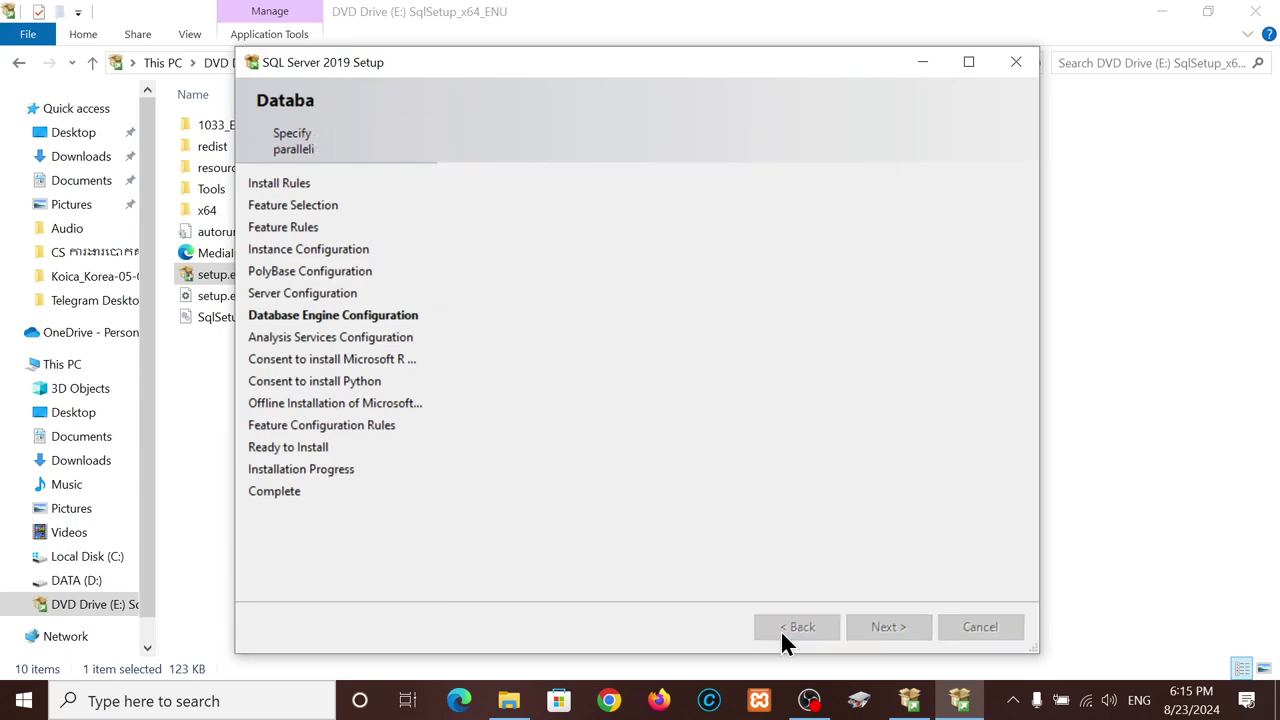
click(780, 629)
click(780, 629)
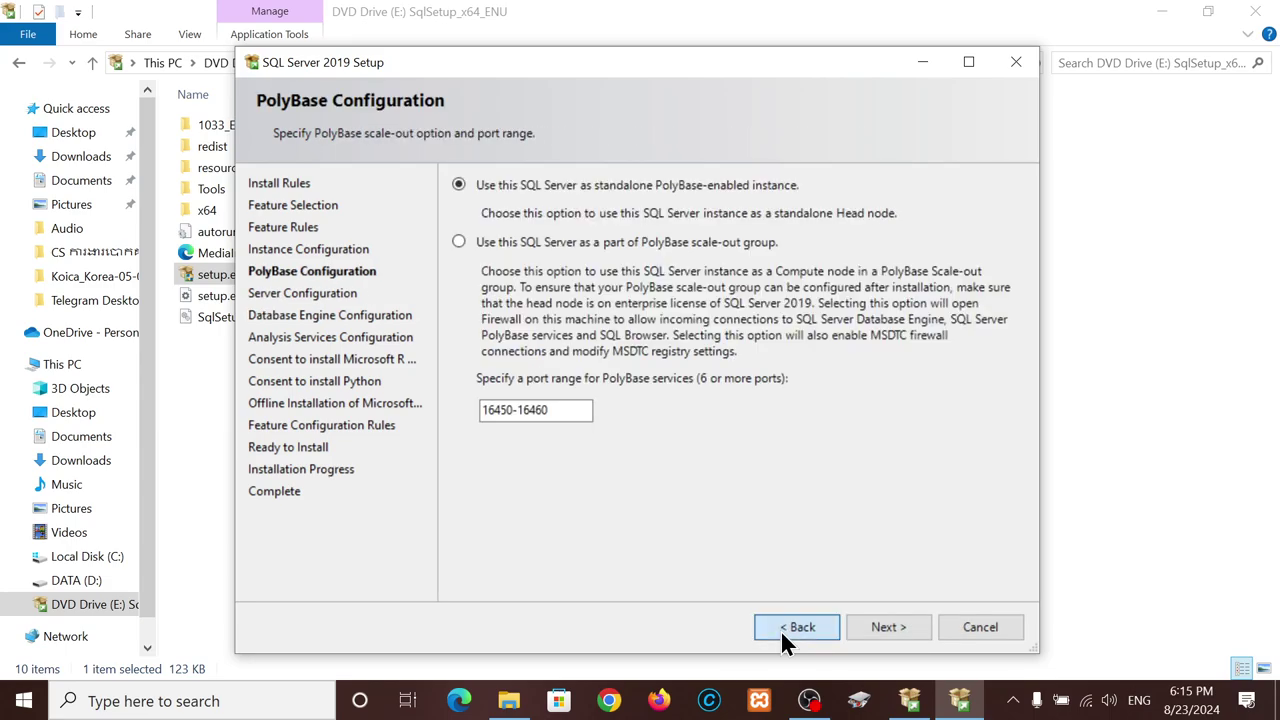
click(780, 629)
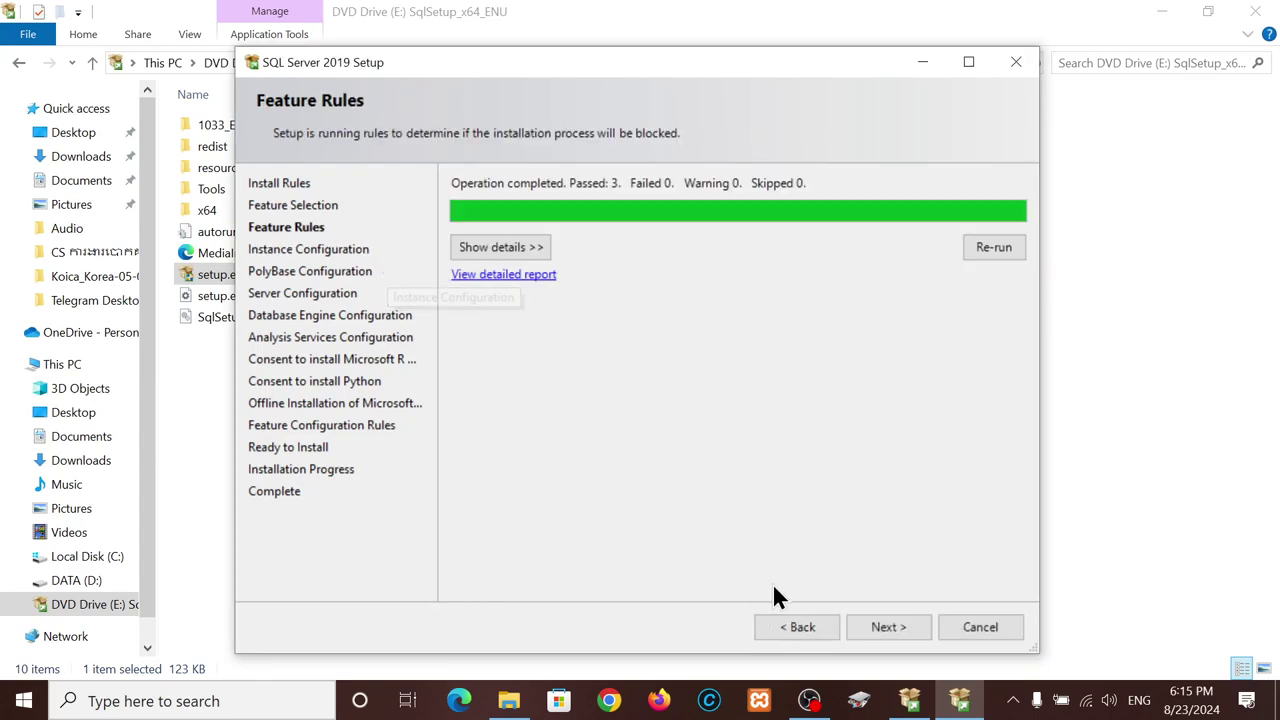
click(809, 625)
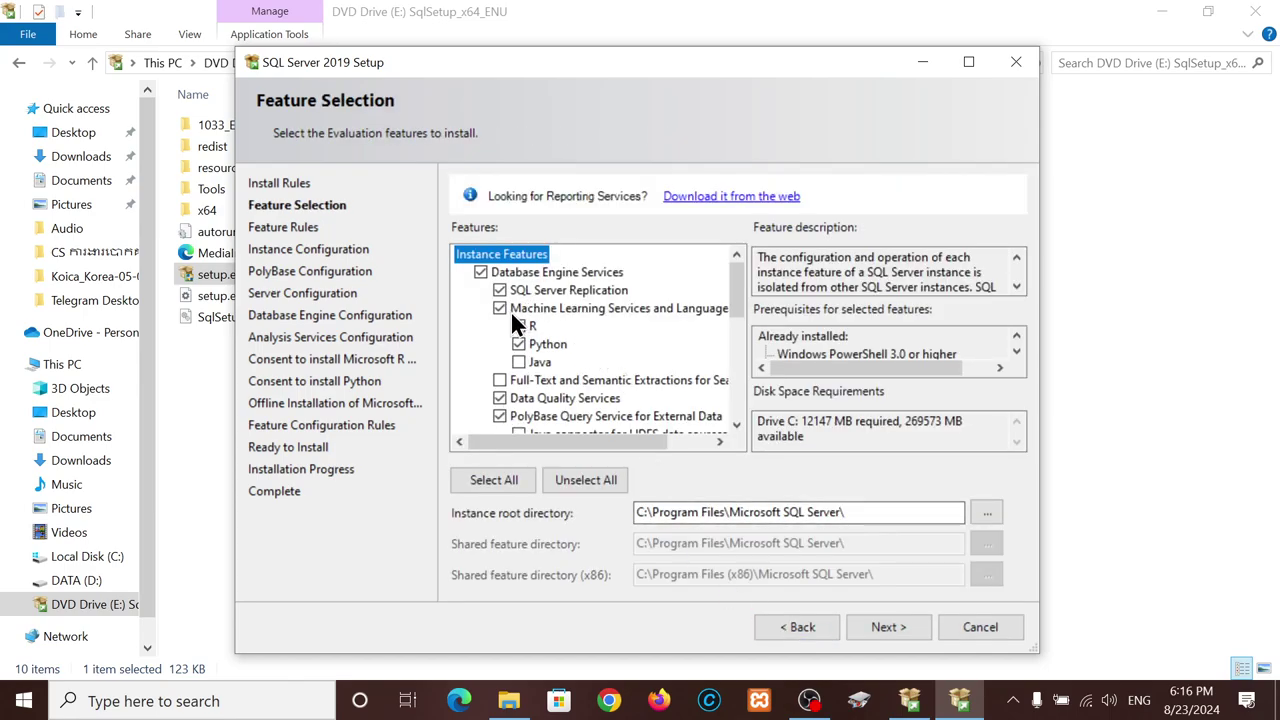
scroll(543, 338, down, 2)
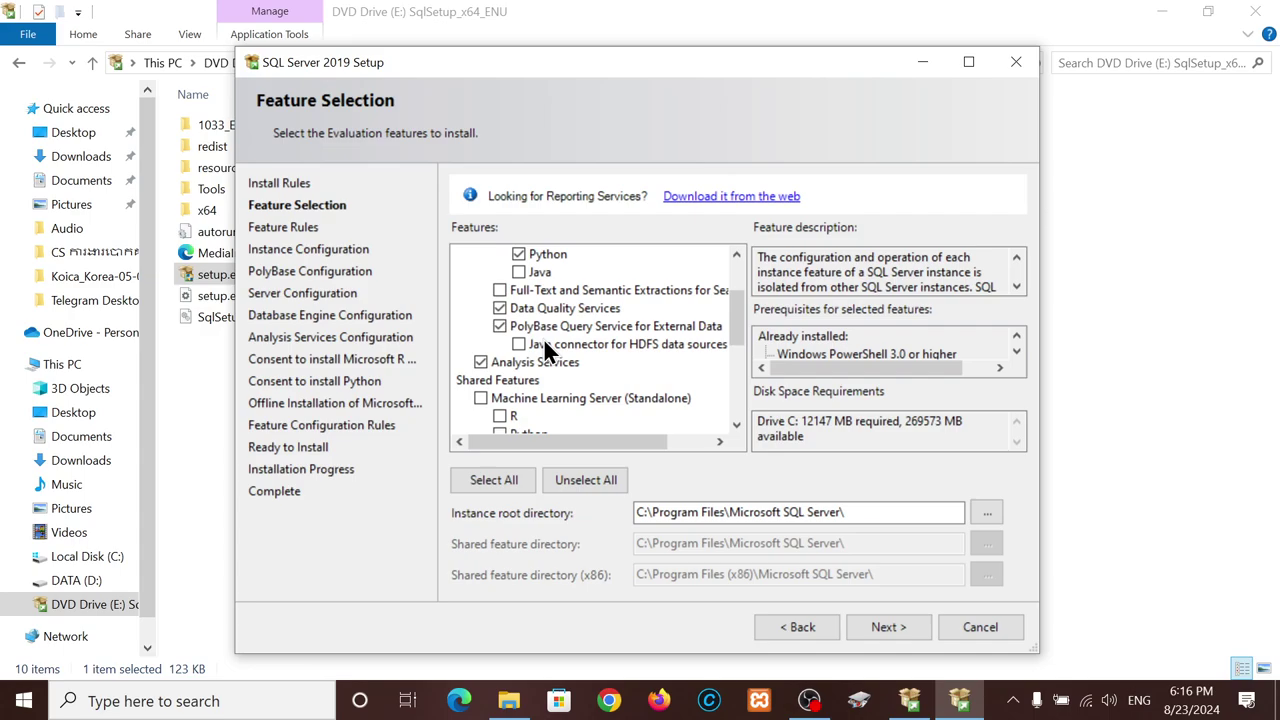
scroll(554, 308, down, 5)
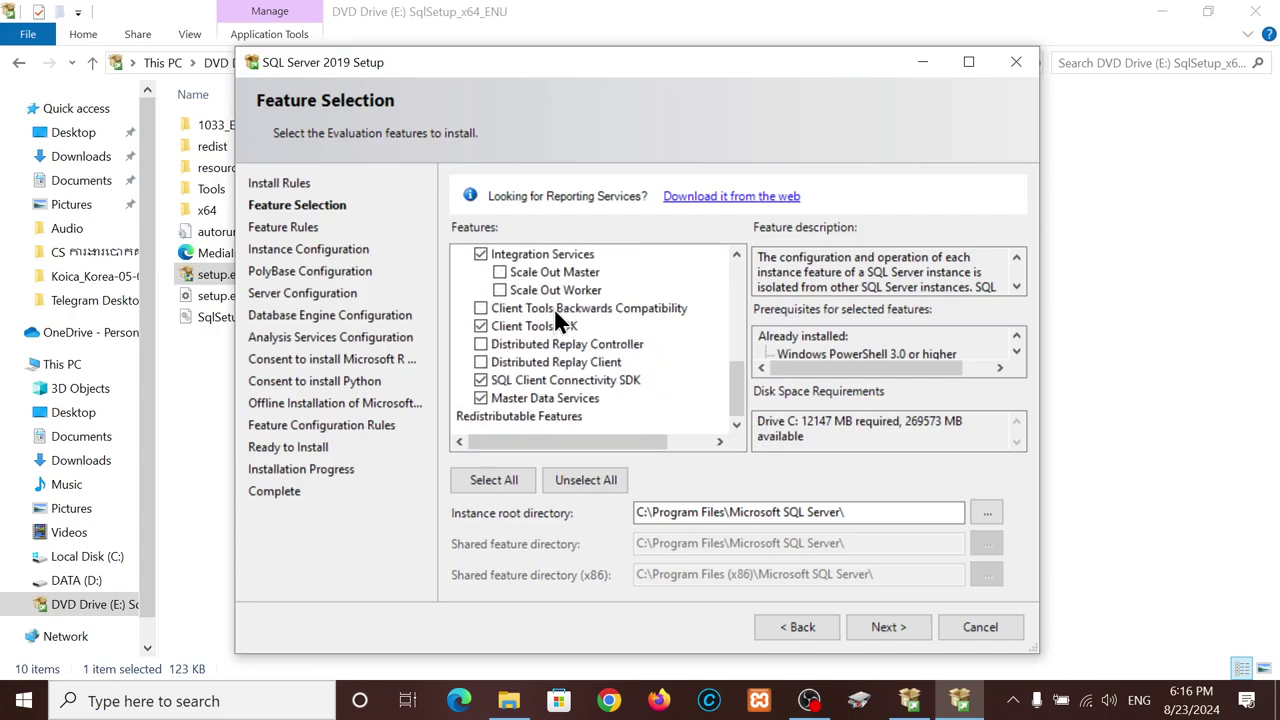
scroll(501, 340, up, 4)
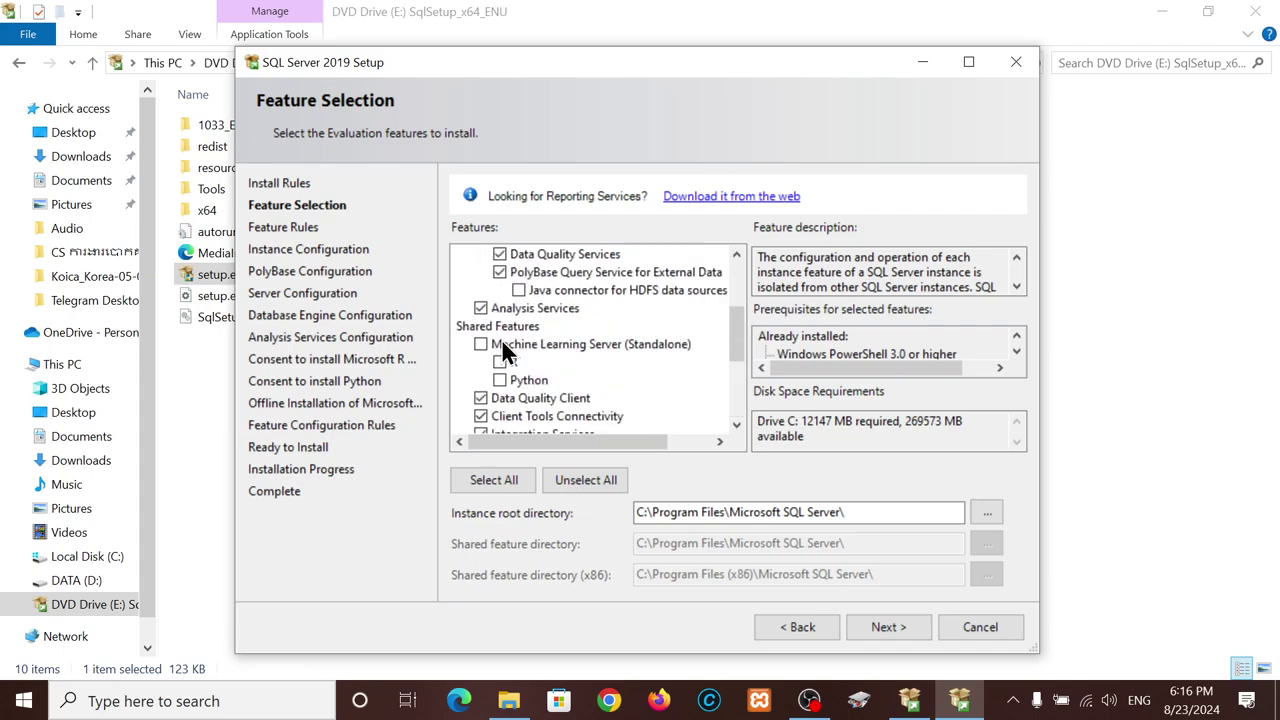
scroll(502, 341, up, 3)
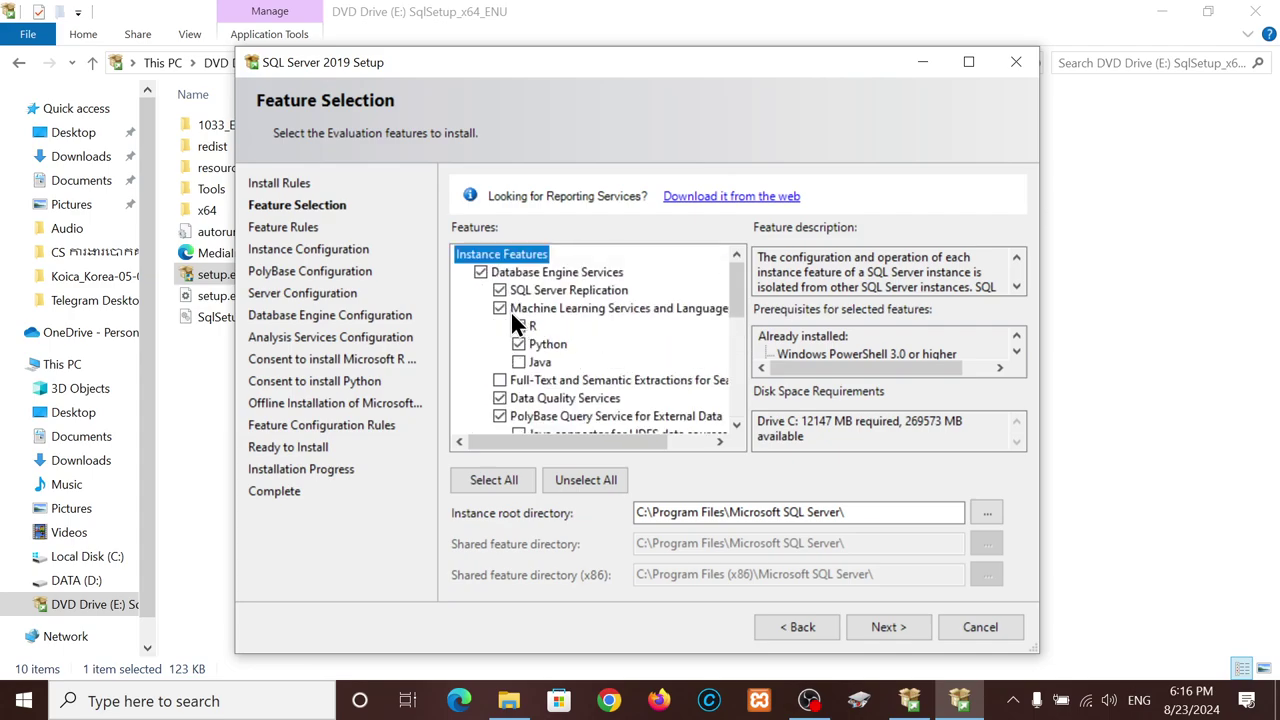
click(499, 309)
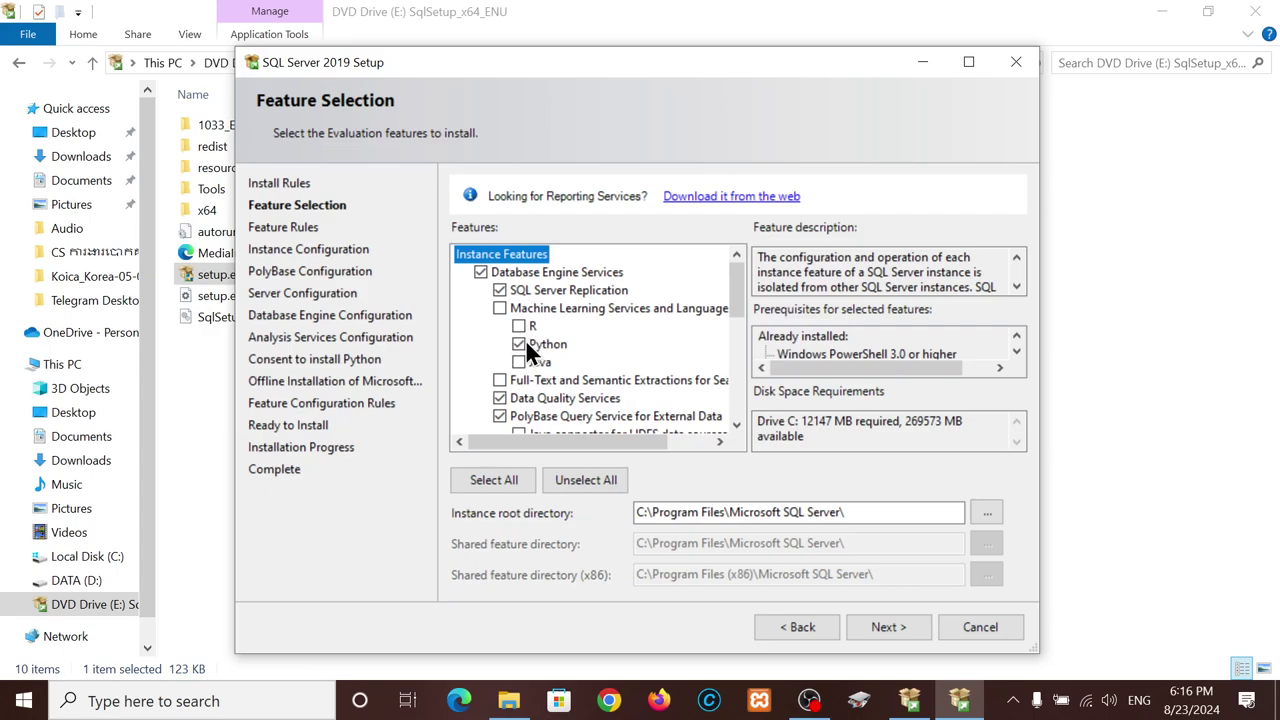
click(518, 344)
click(518, 326)
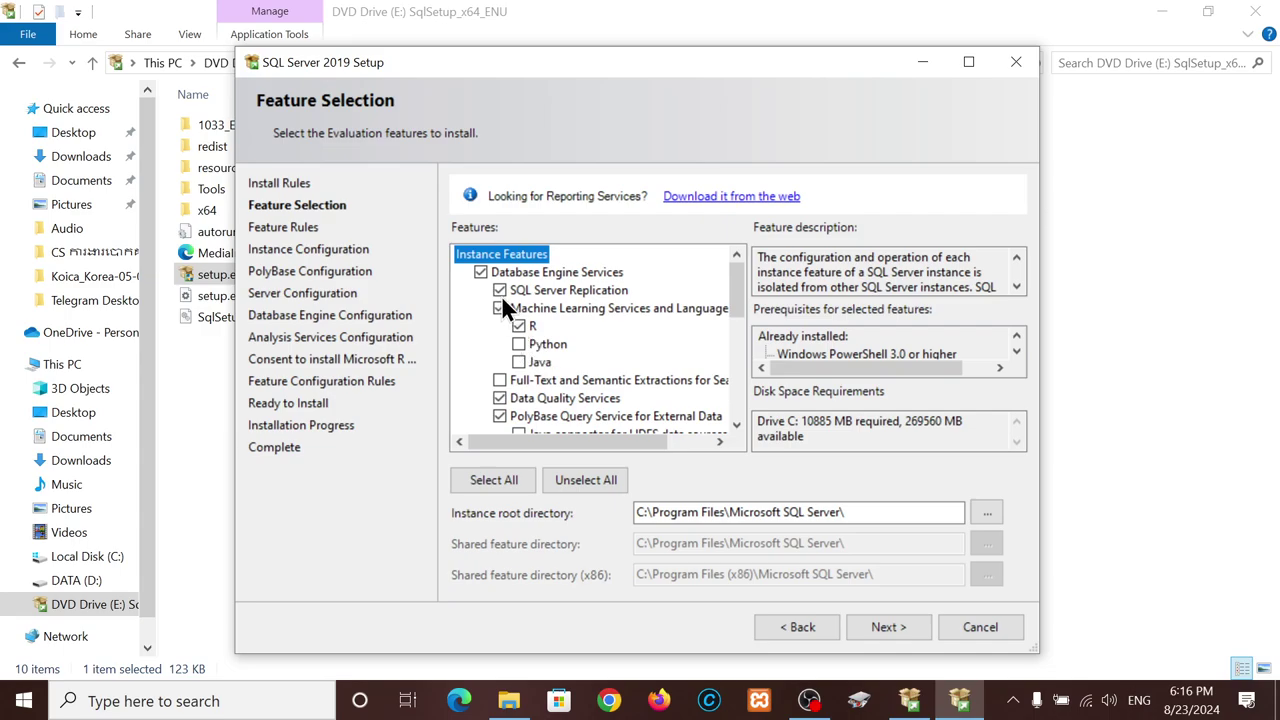
click(500, 309)
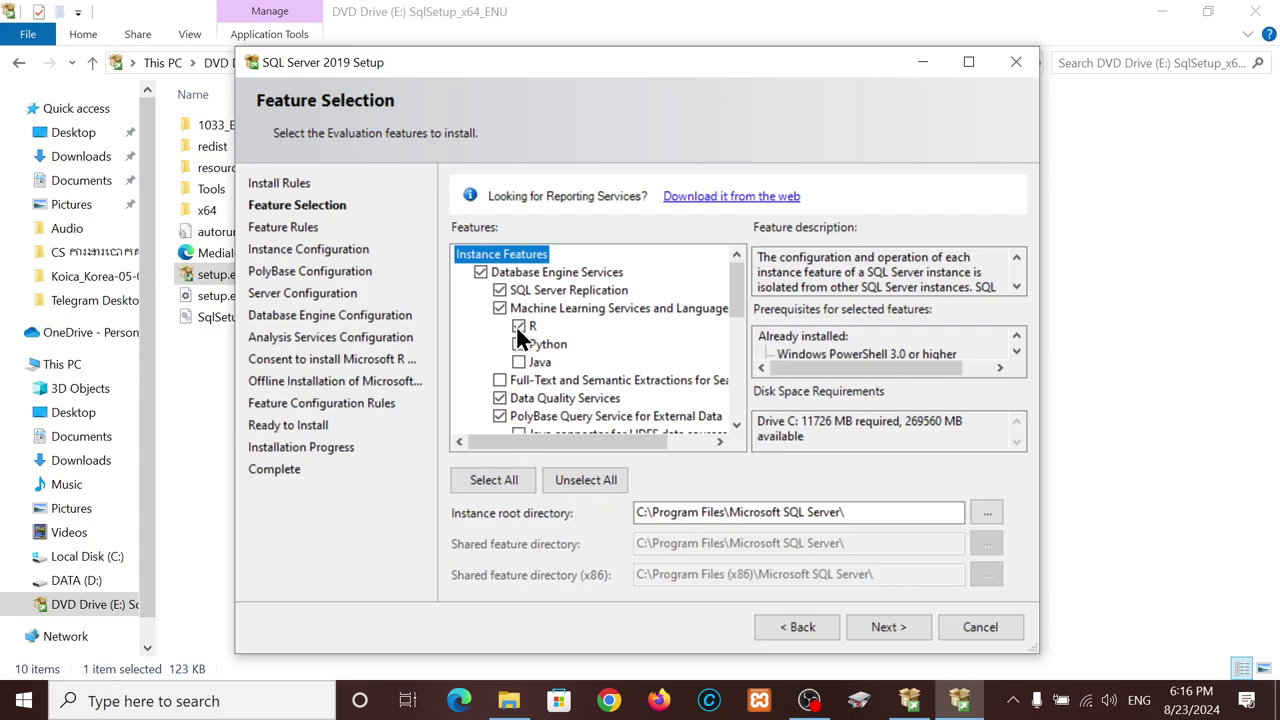
click(518, 326)
click(518, 344)
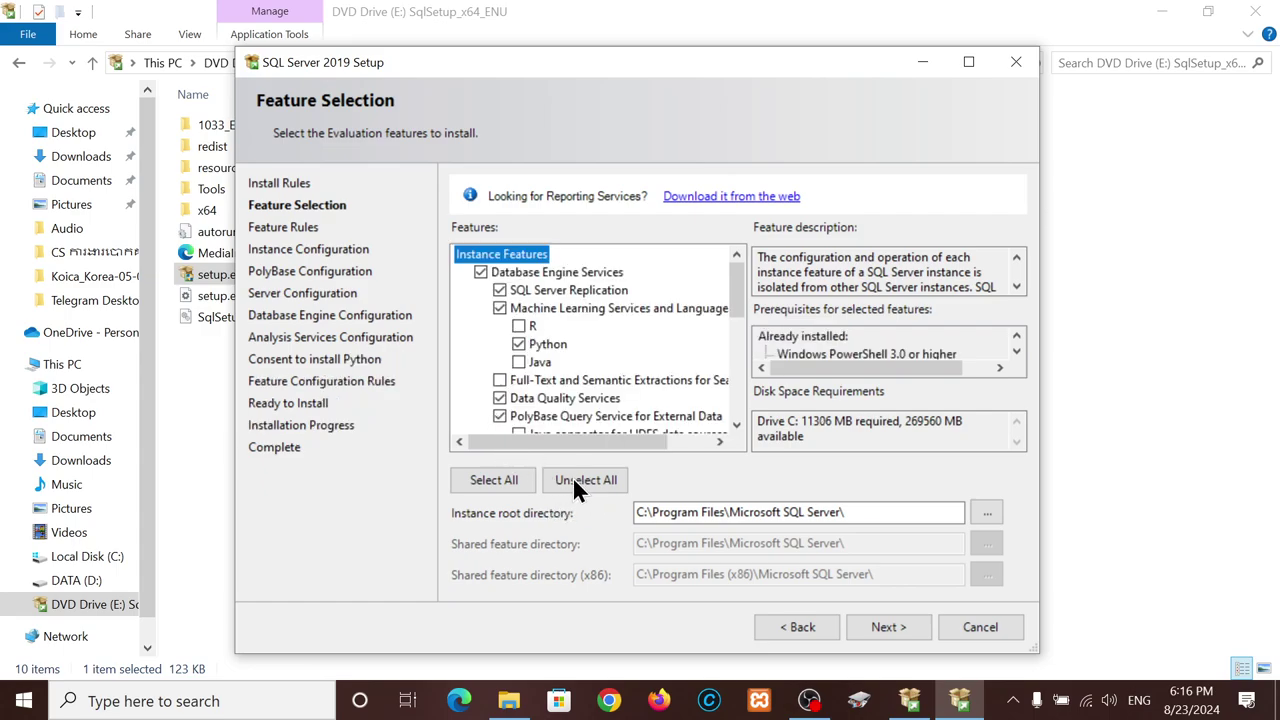
click(518, 344)
click(518, 326)
click(499, 306)
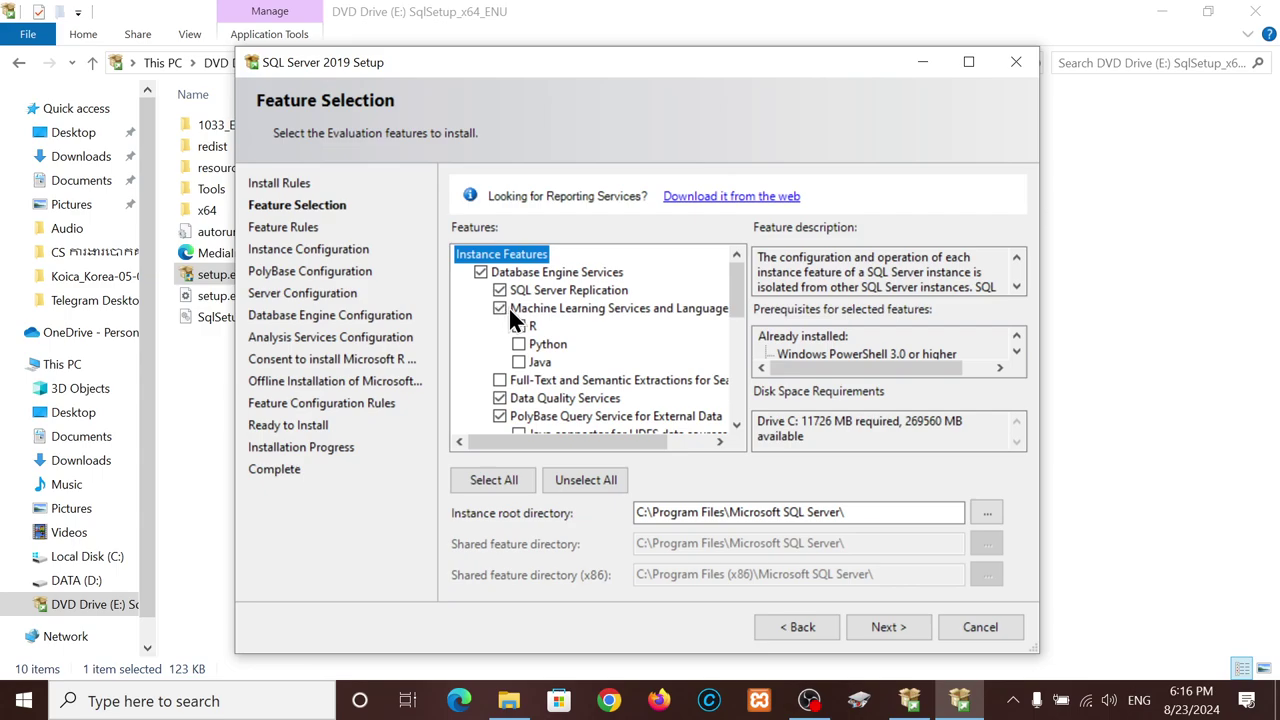
click(591, 476)
click(499, 308)
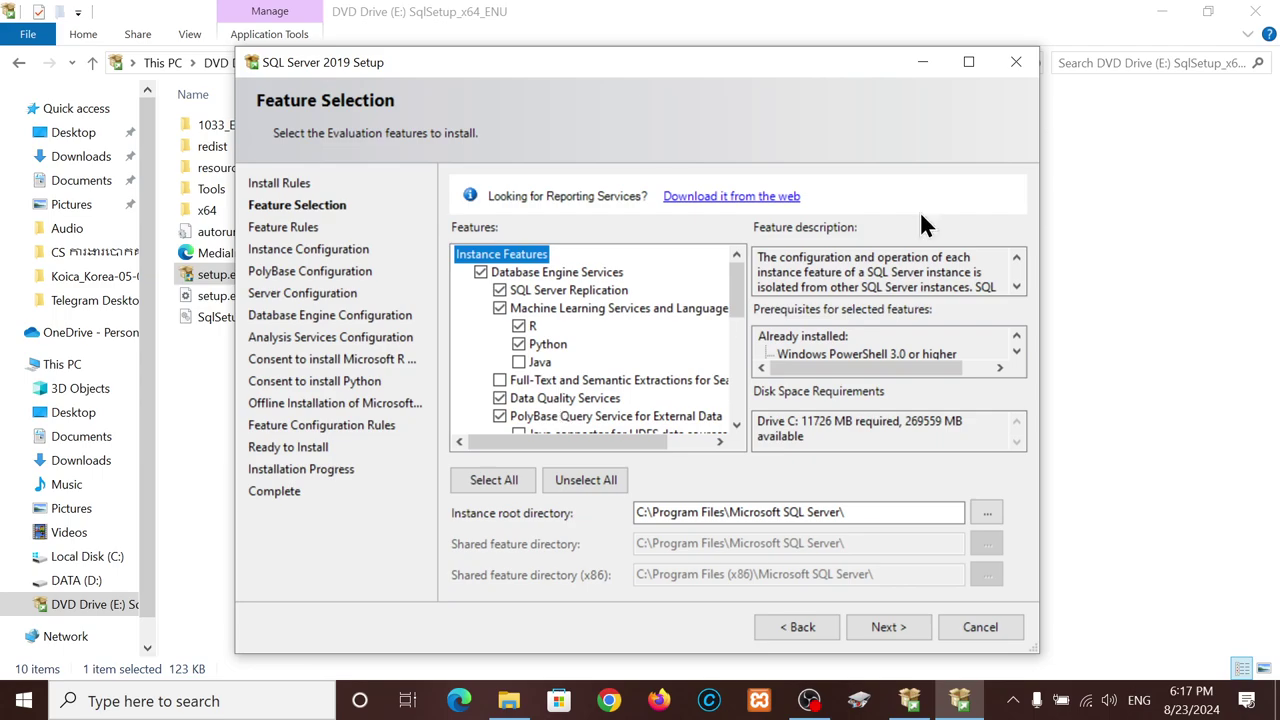
- Bring the Setup wizard forward and clear the selected features with Unselect All
mouse_move(950, 695)
click(909, 700)
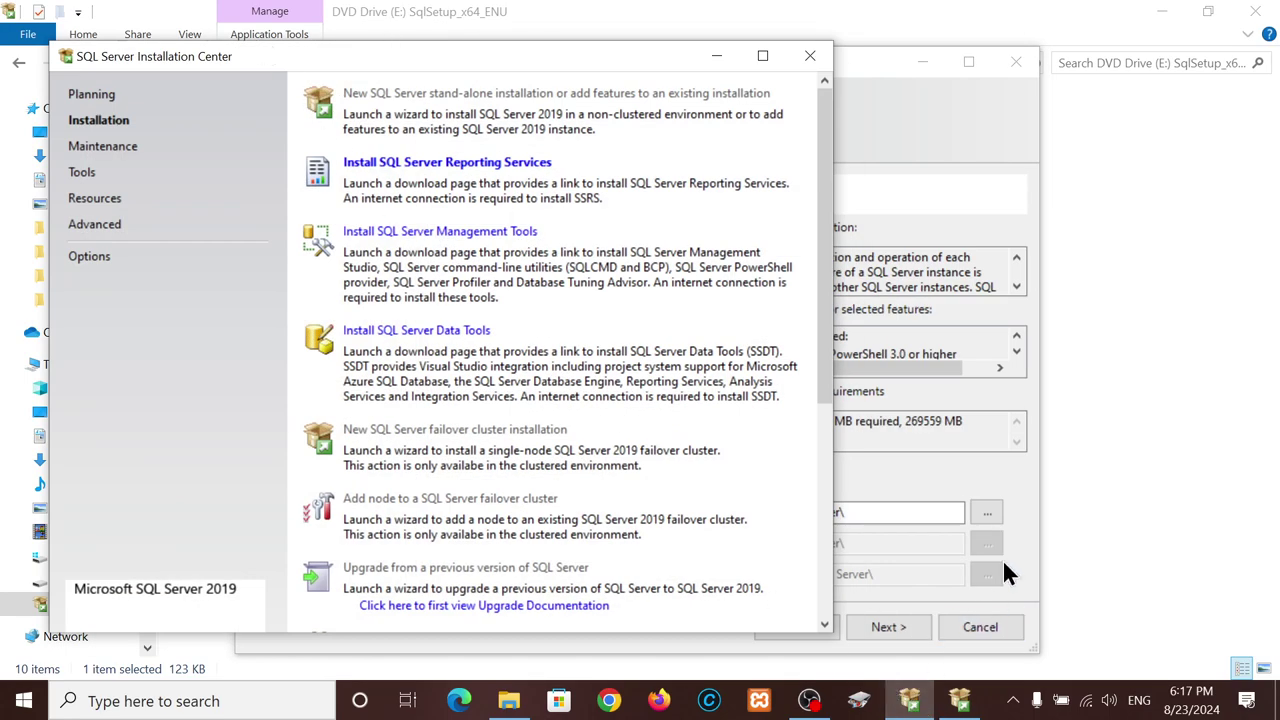
click(1009, 496)
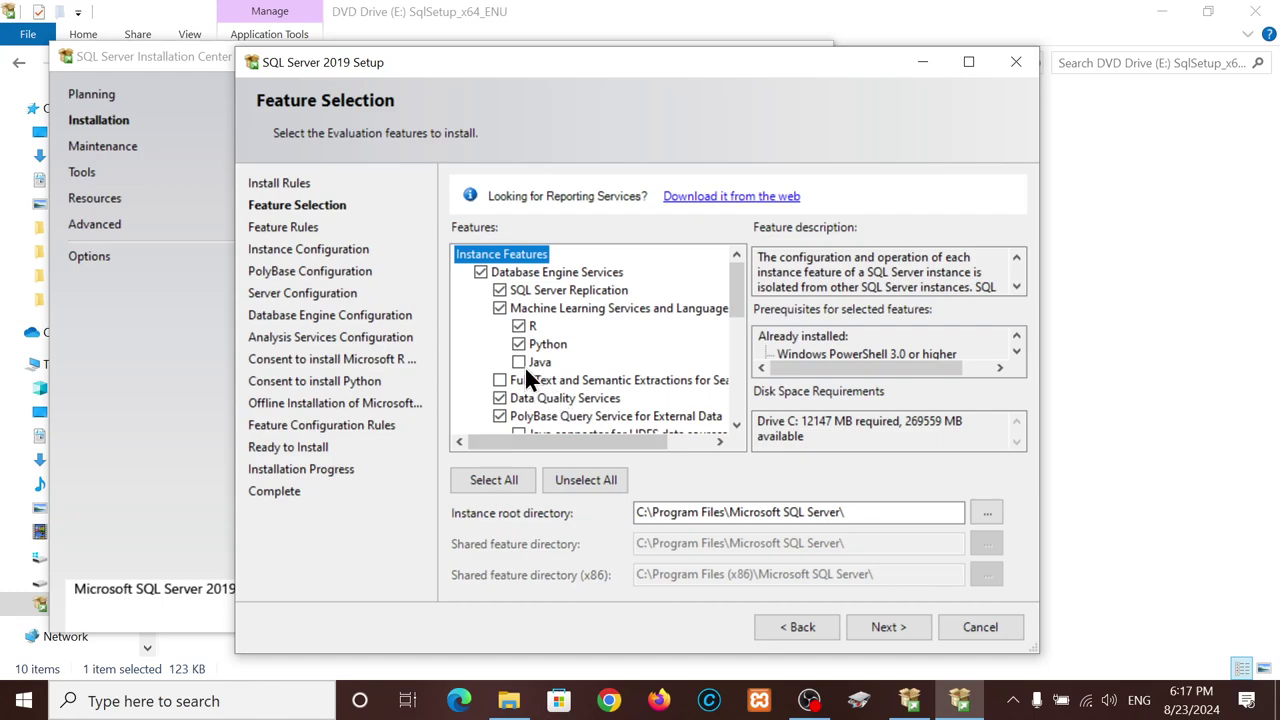
click(572, 480)
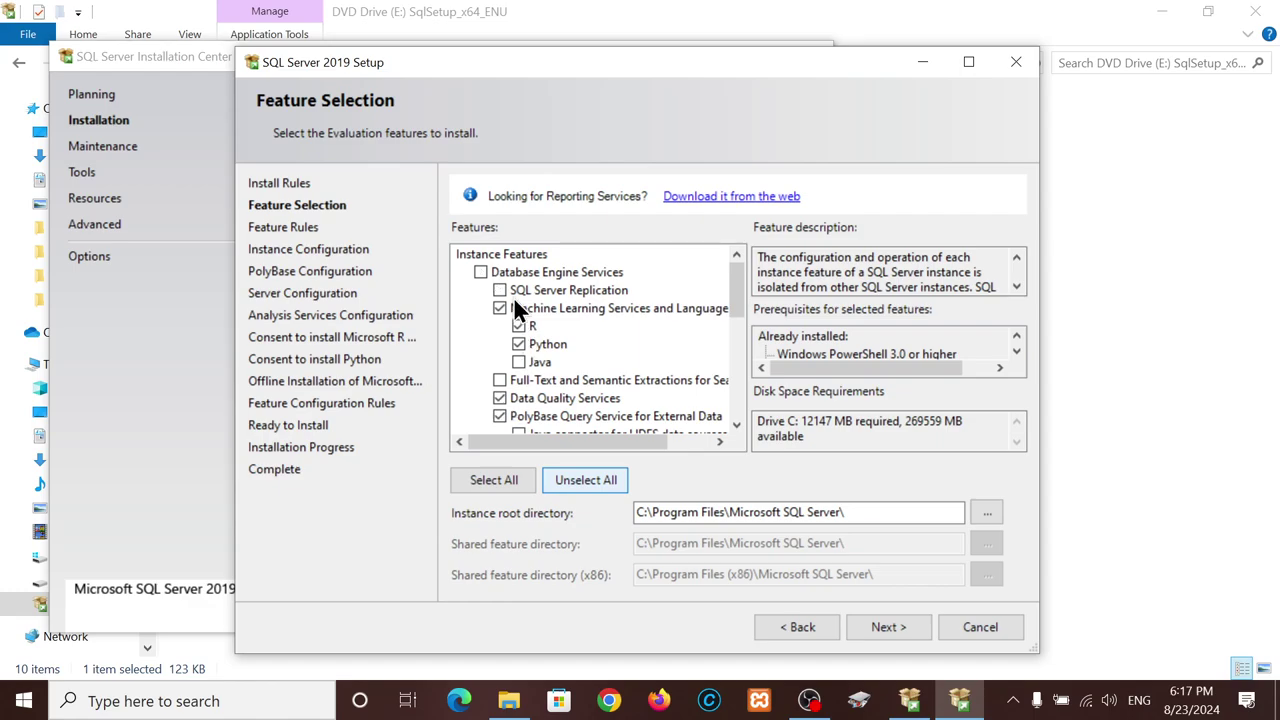
- Uncheck Machine Learning; select Database Engine, Replication, Data Quality Services, PolyBase and Analysis Services
click(513, 300)
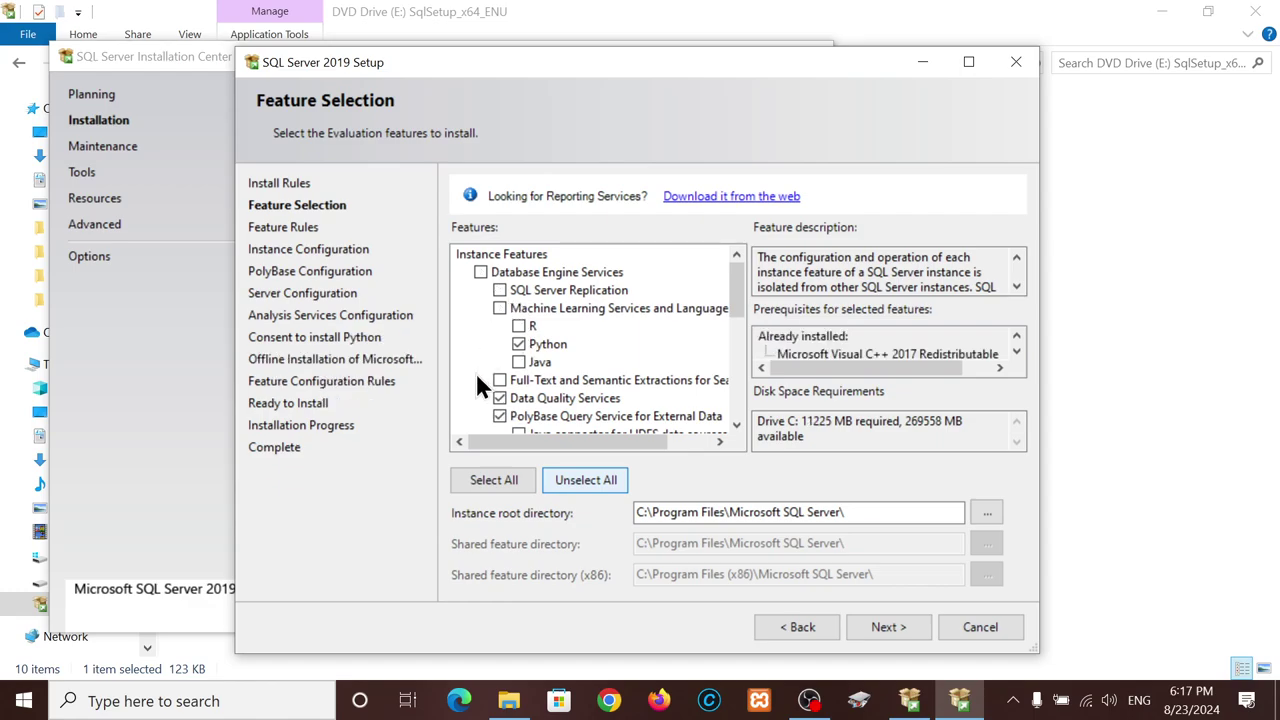
click(480, 272)
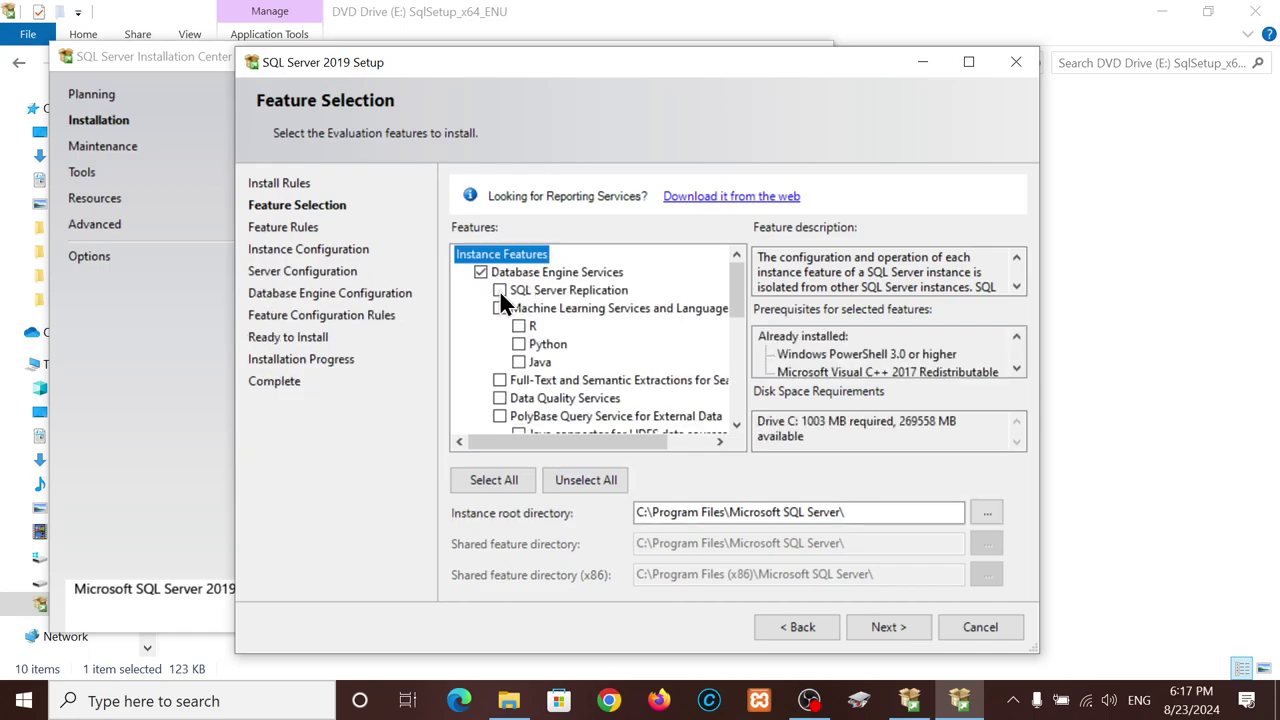
click(499, 290)
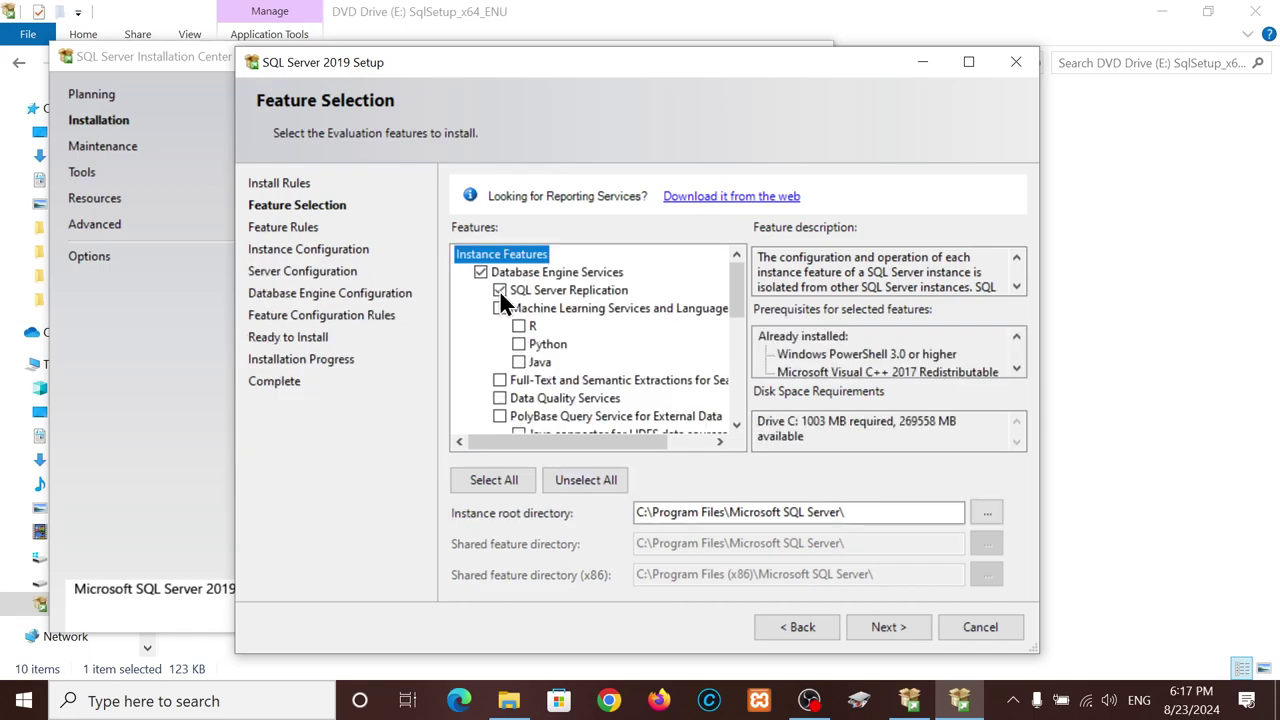
click(498, 397)
click(500, 415)
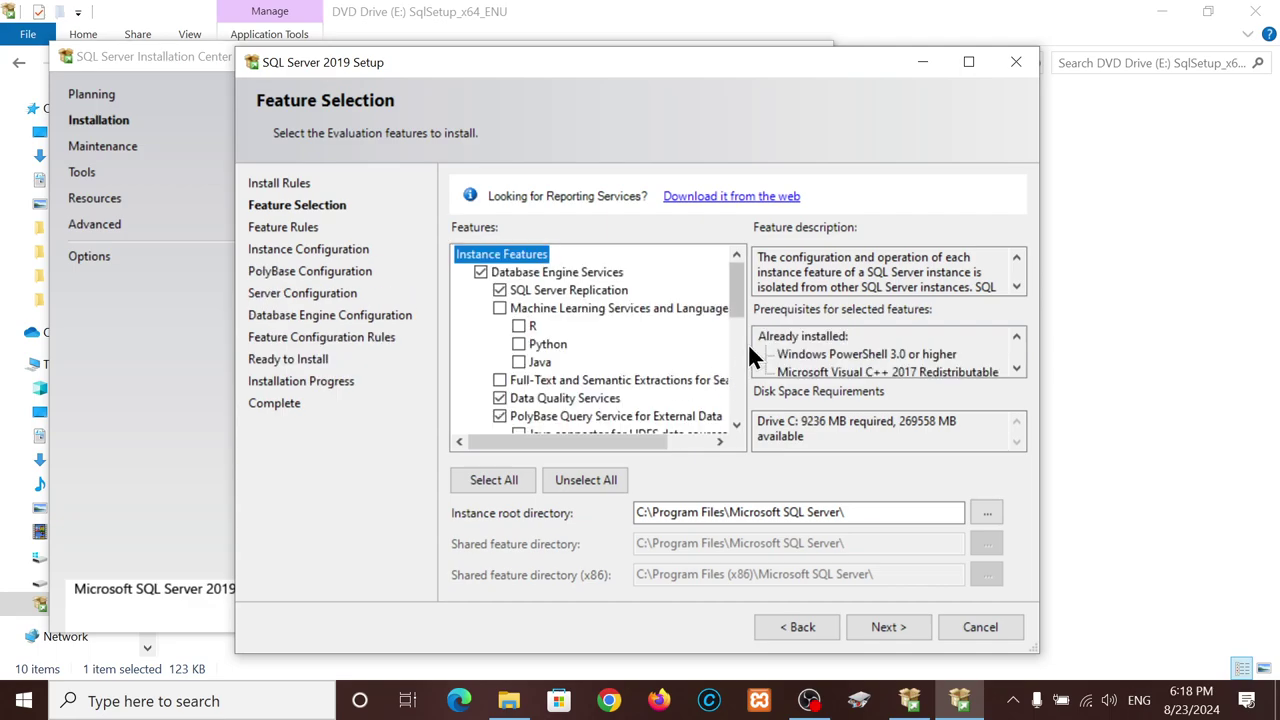
drag(739, 307, 736, 344)
click(481, 344)
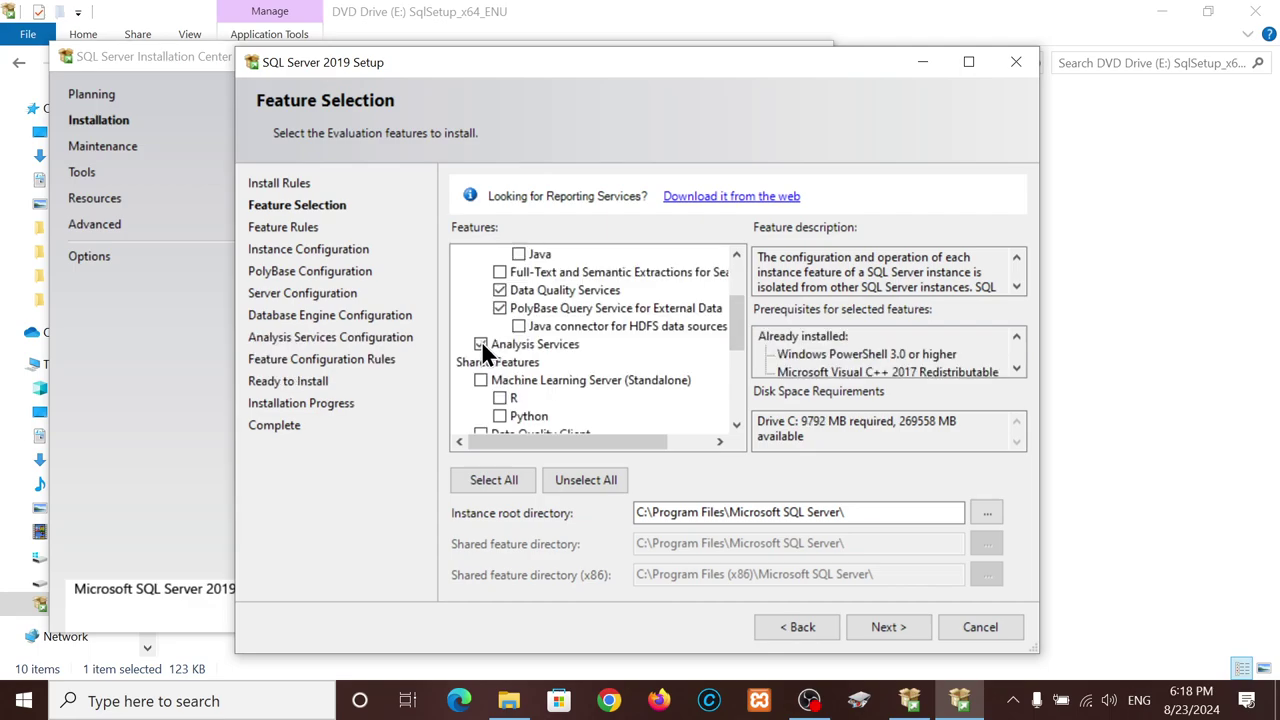
- Add Data Quality Client, Client Tools Connectivity, Integration Services and Master Data Services, then proceed
drag(738, 336, 740, 376)
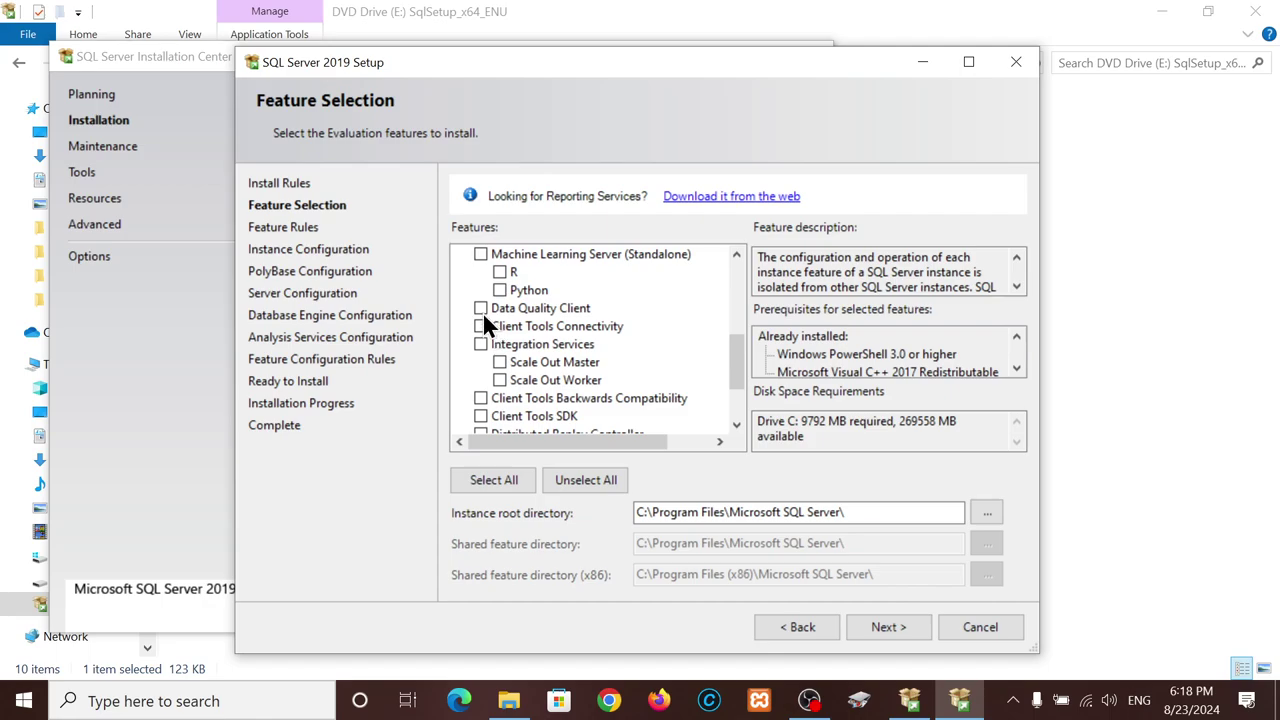
click(482, 308)
click(481, 327)
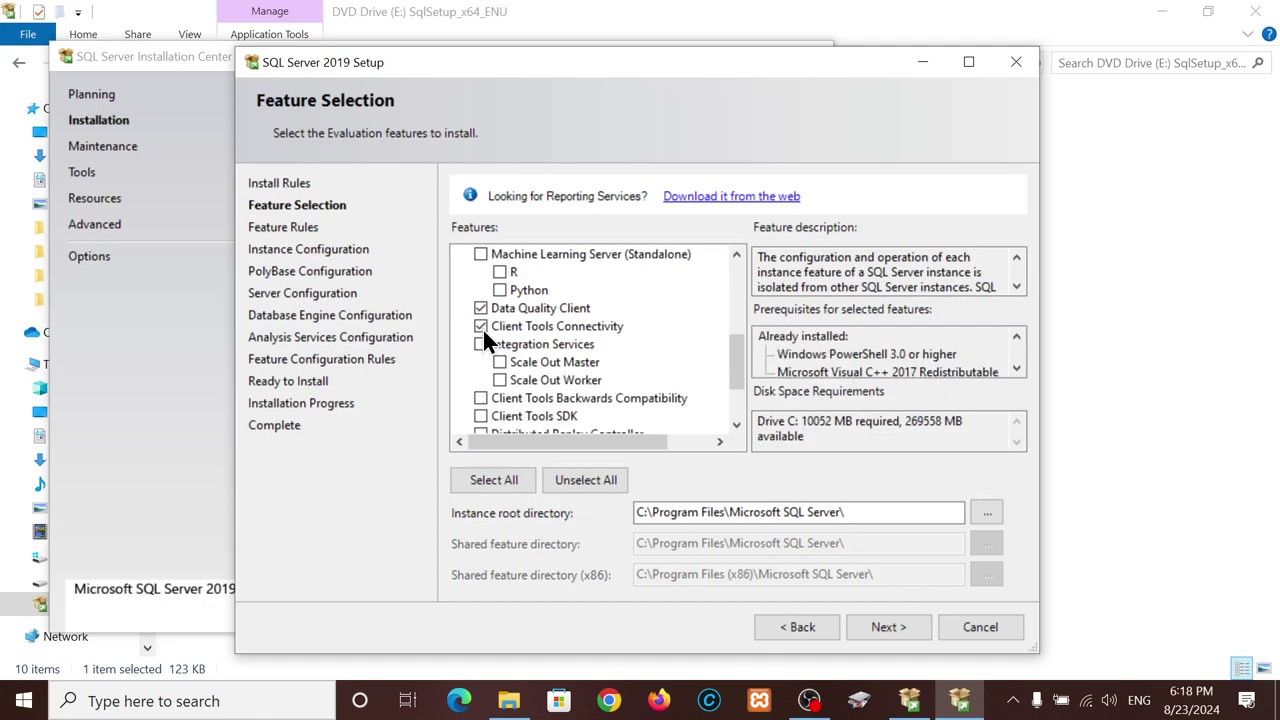
click(481, 344)
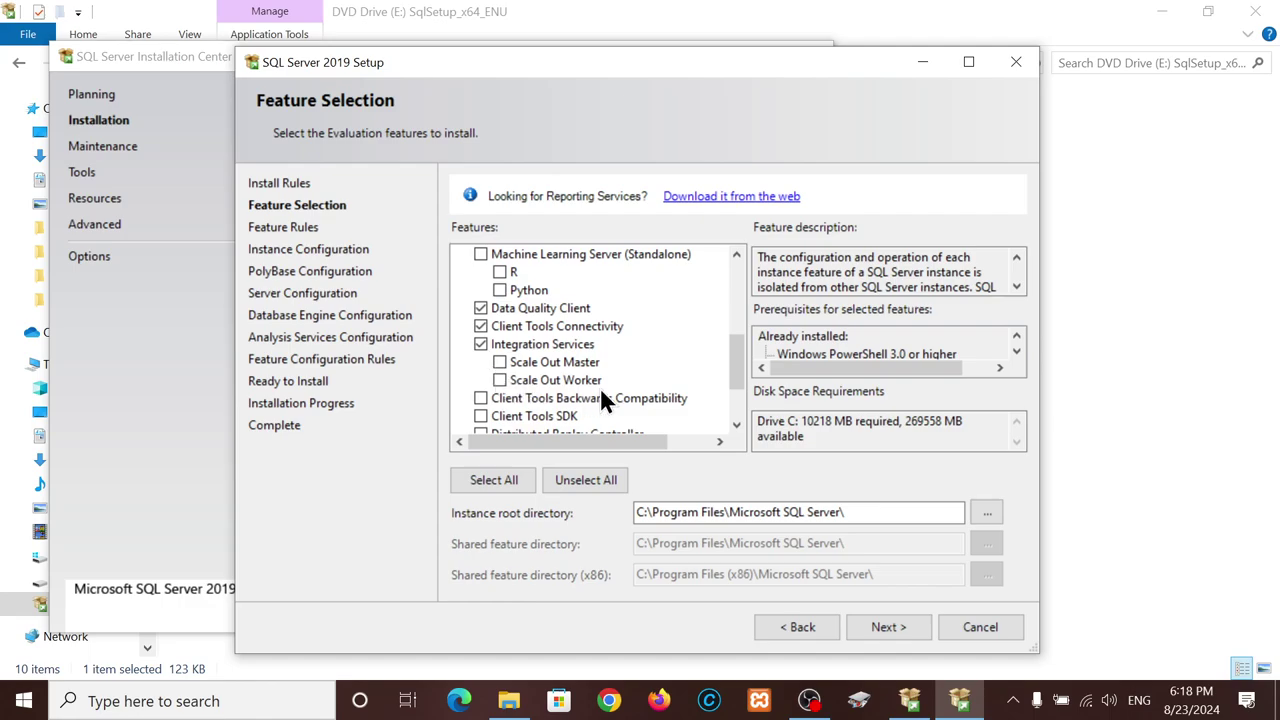
drag(736, 362, 736, 389)
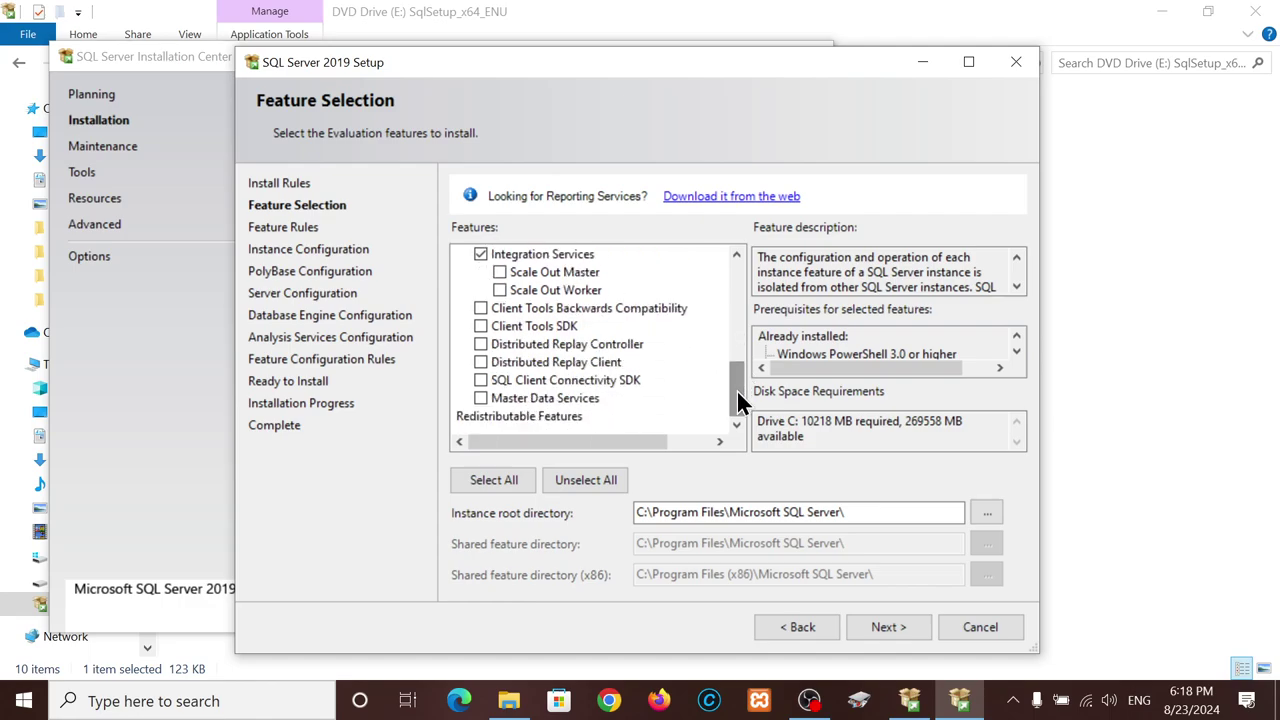
click(481, 397)
click(886, 627)
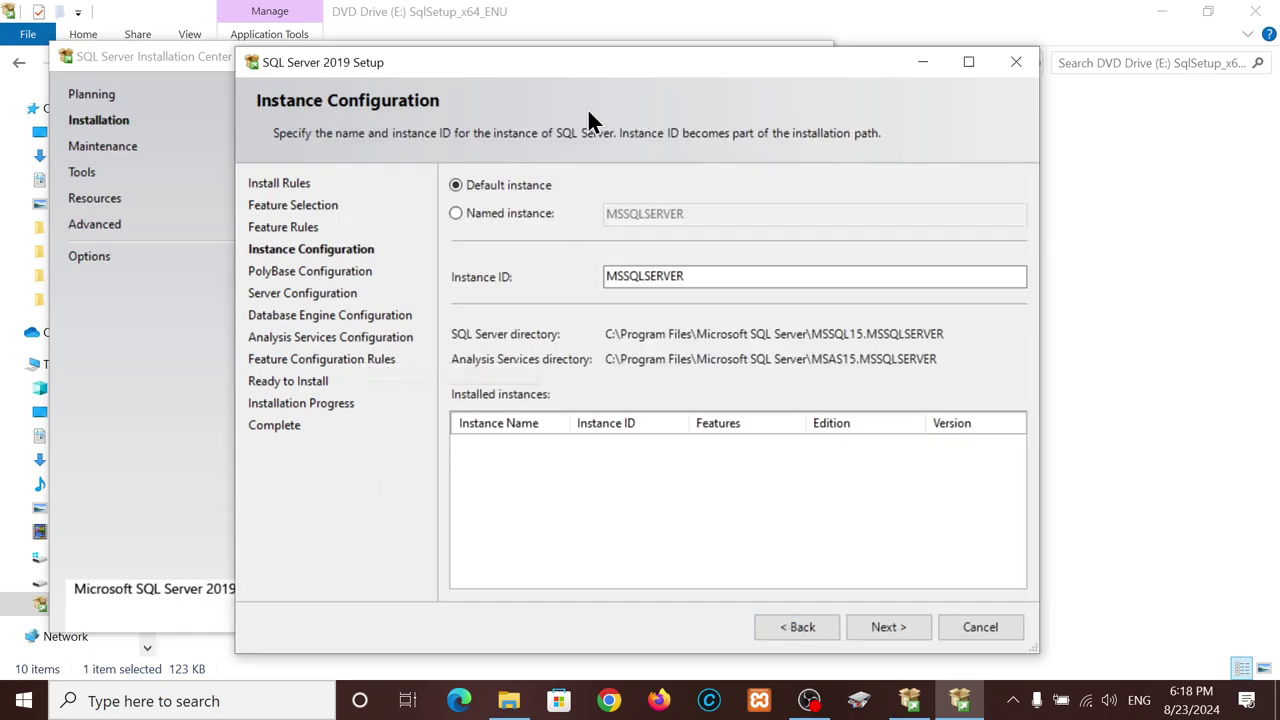
- Keep the default instance, PolyBase, service account, Database Engine and Tabular Mode settings
click(887, 630)
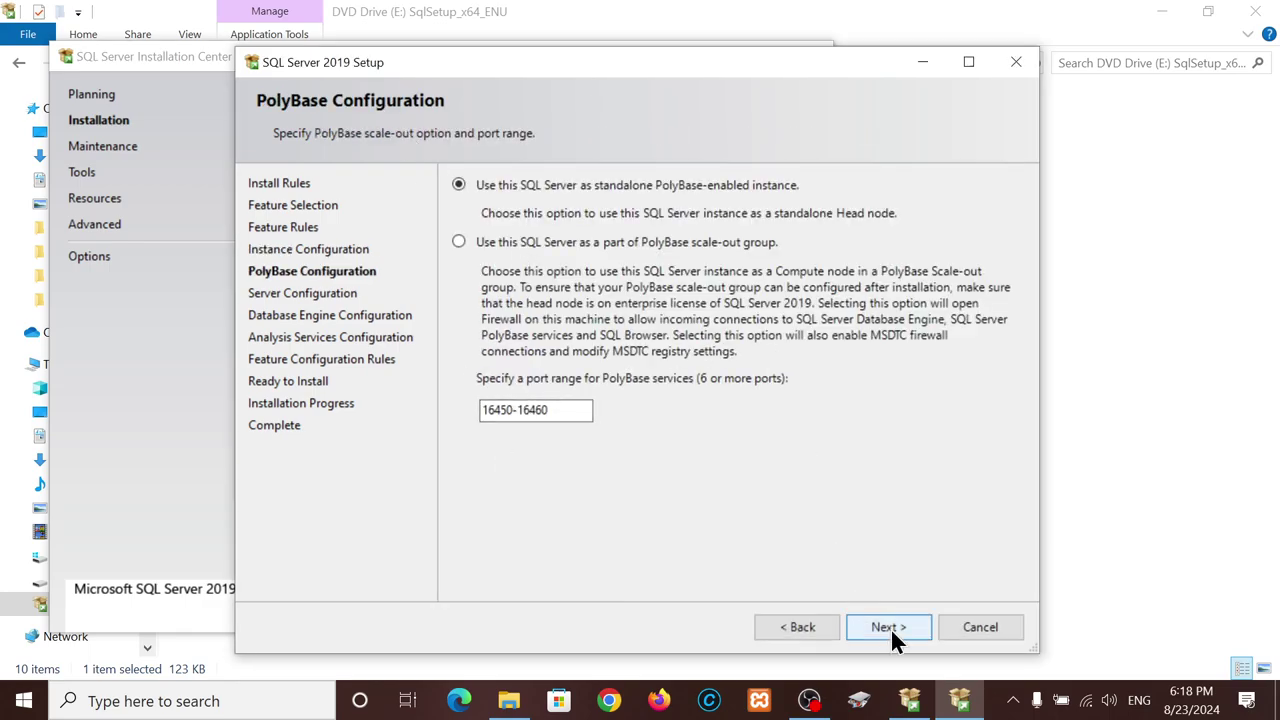
click(889, 627)
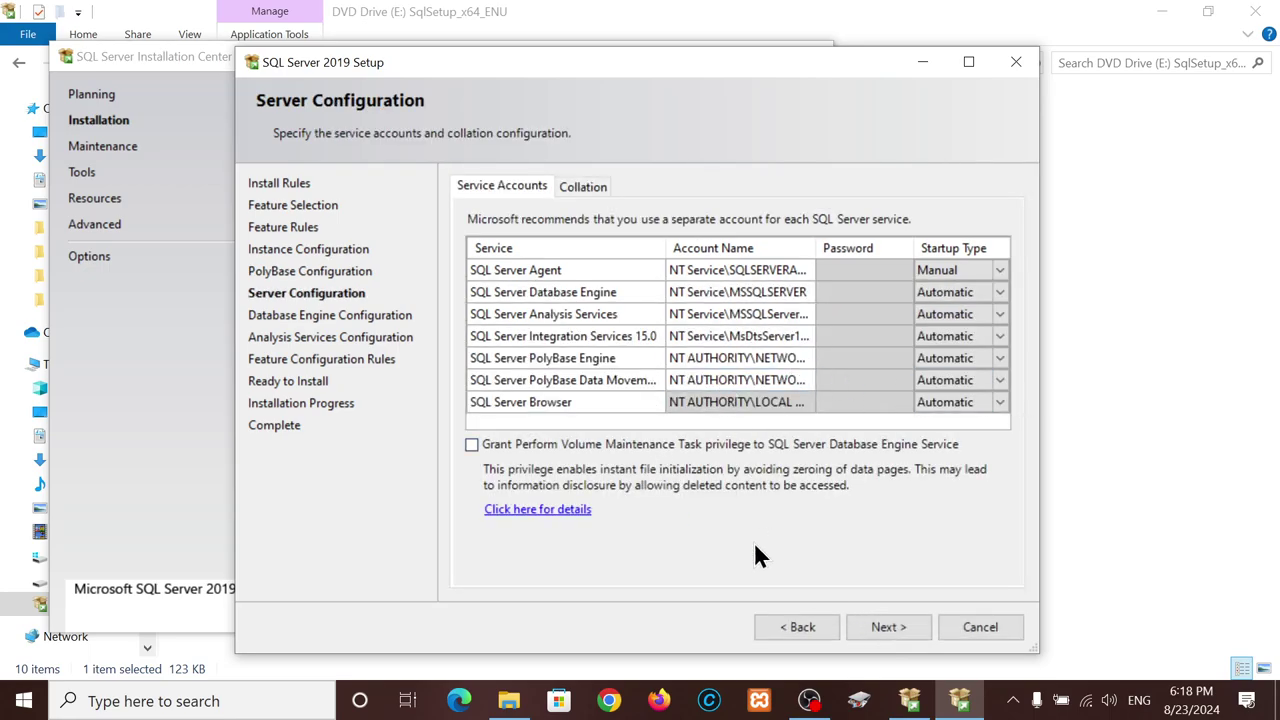
click(899, 628)
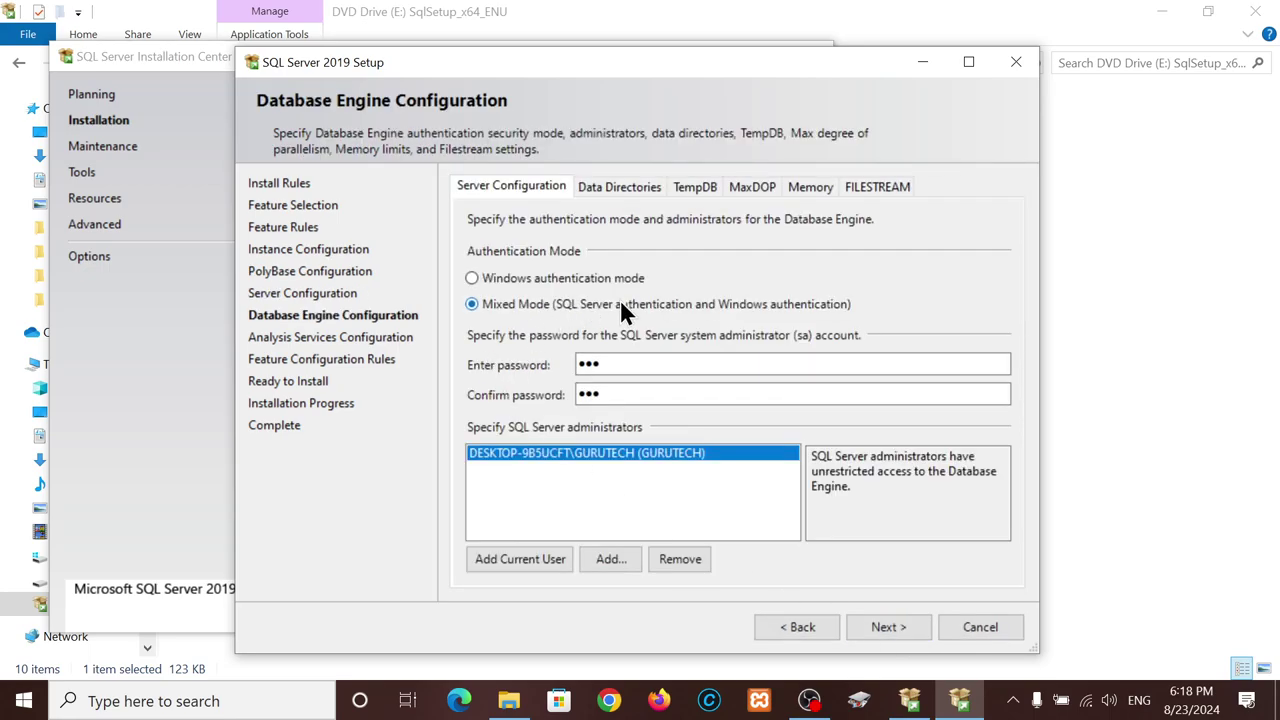
click(886, 624)
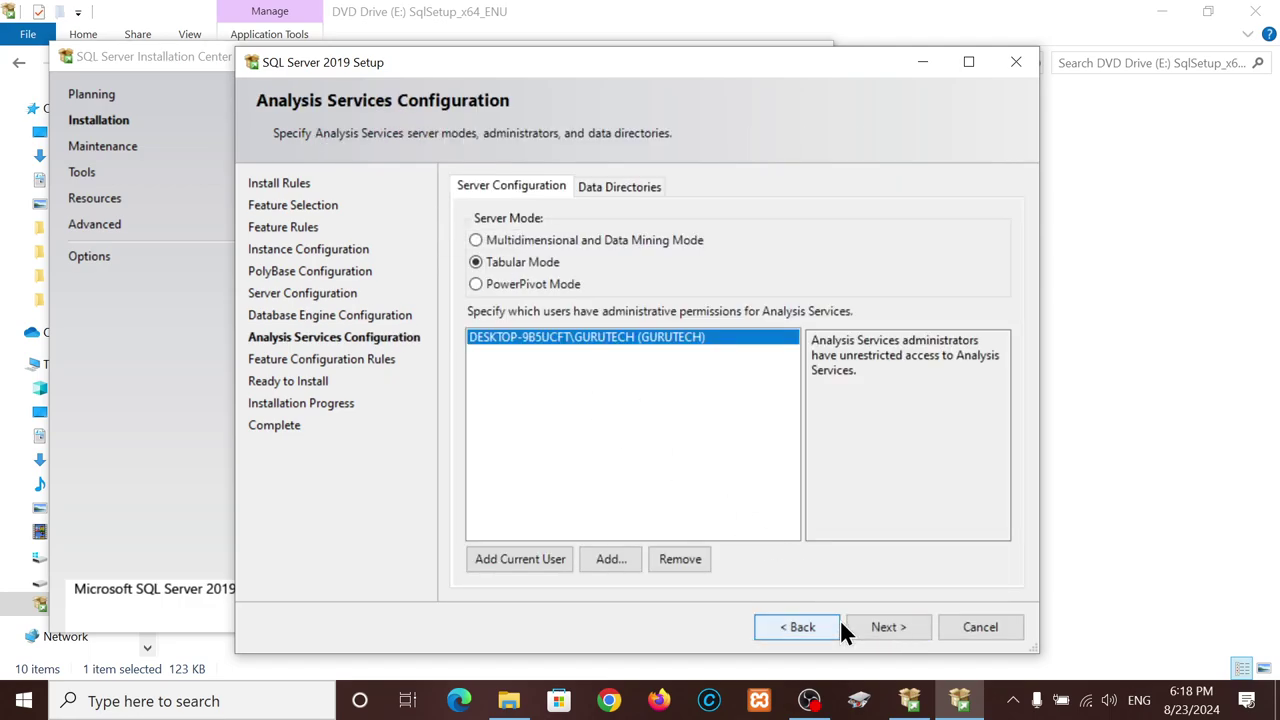
click(895, 630)
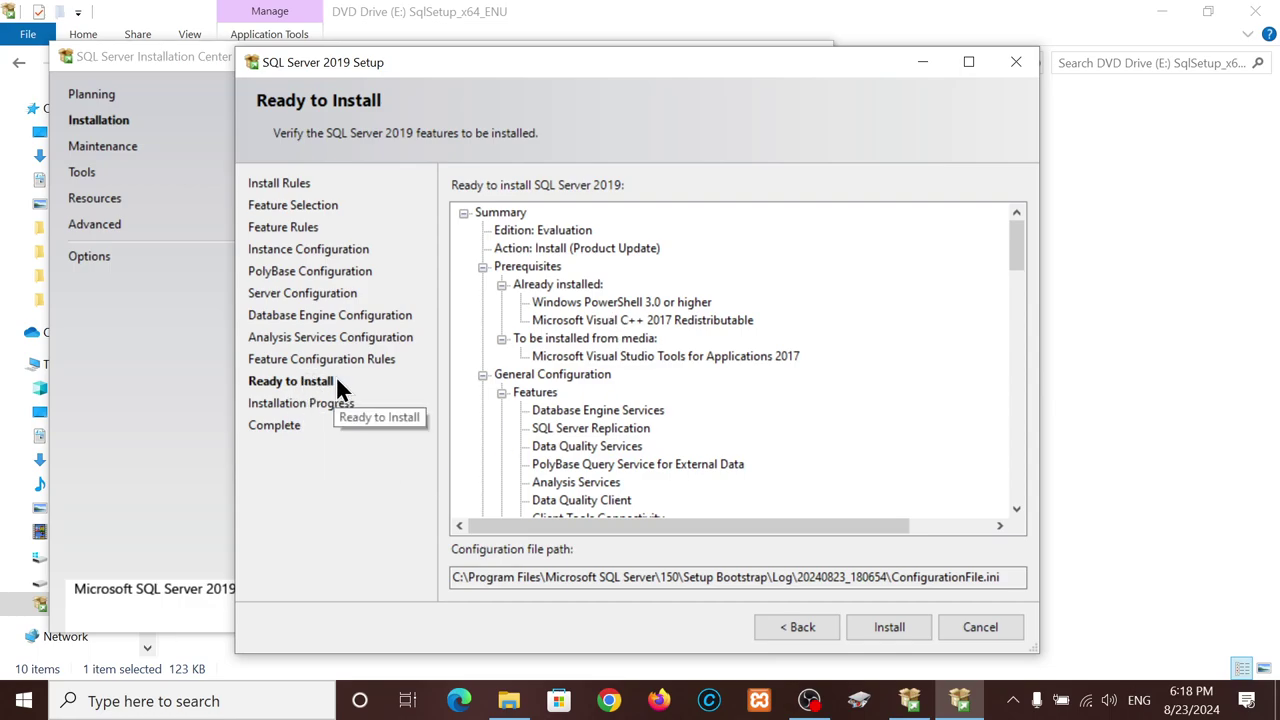
- Review the Ready to Install feature summary and start the installation
scroll(620, 422, down, 10)
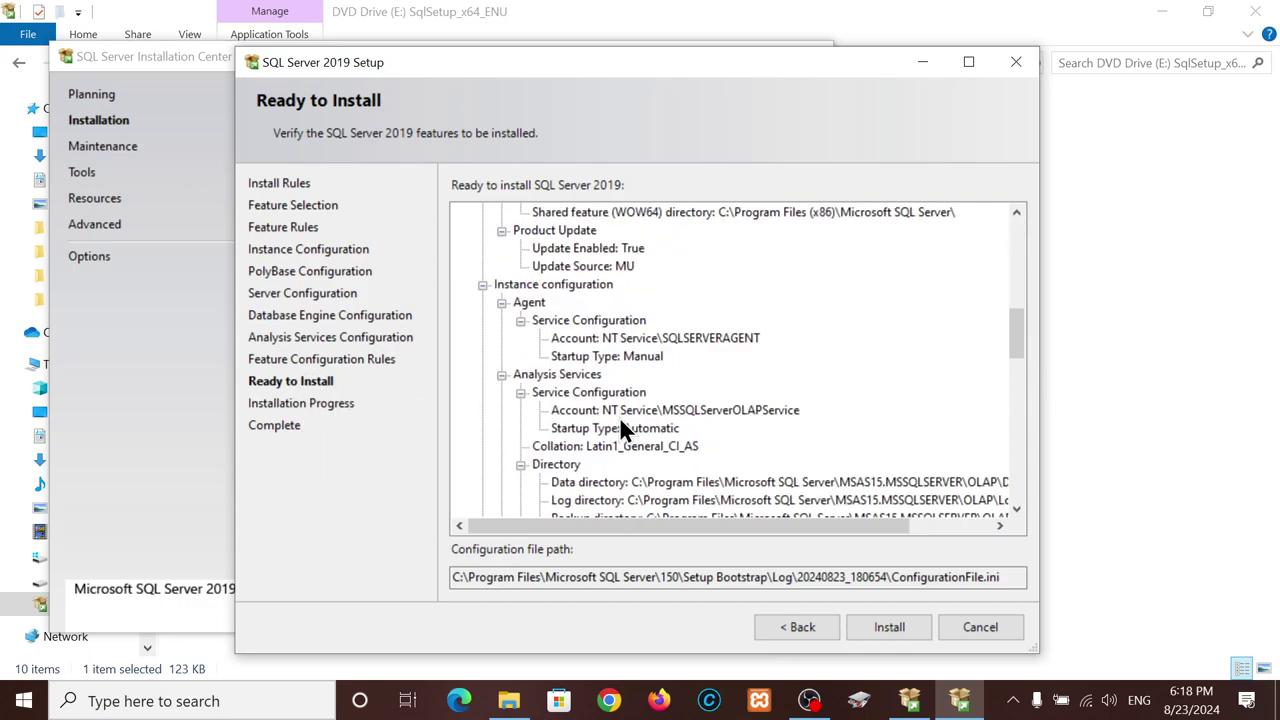
scroll(620, 422, down, 6)
scroll(620, 422, up, 16)
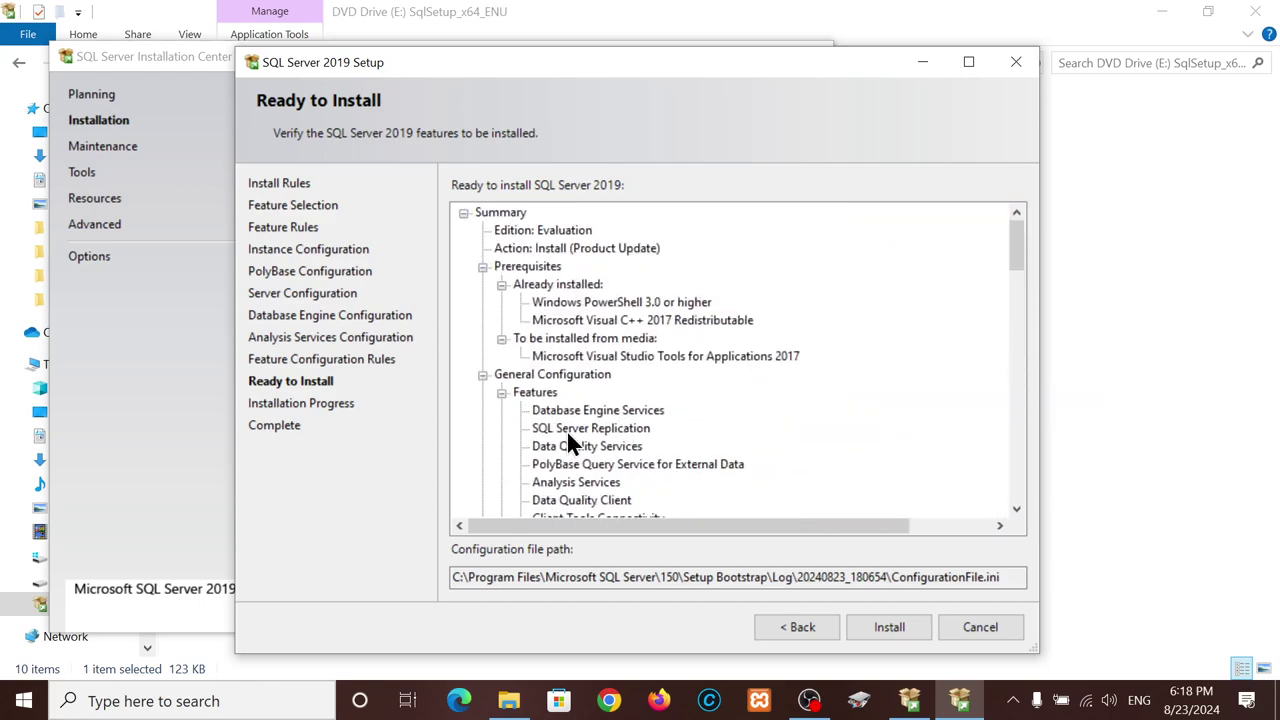
scroll(558, 410, down, 3)
scroll(557, 406, down, 12)
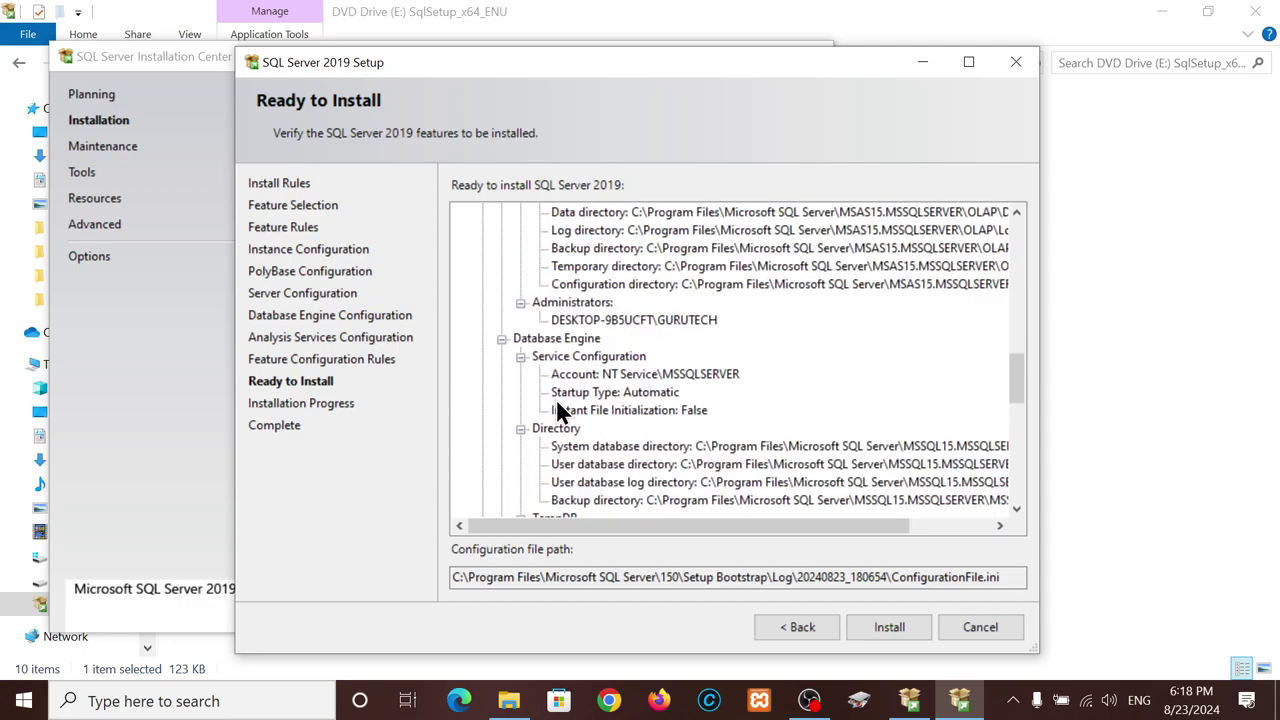
scroll(556, 410, down, 3)
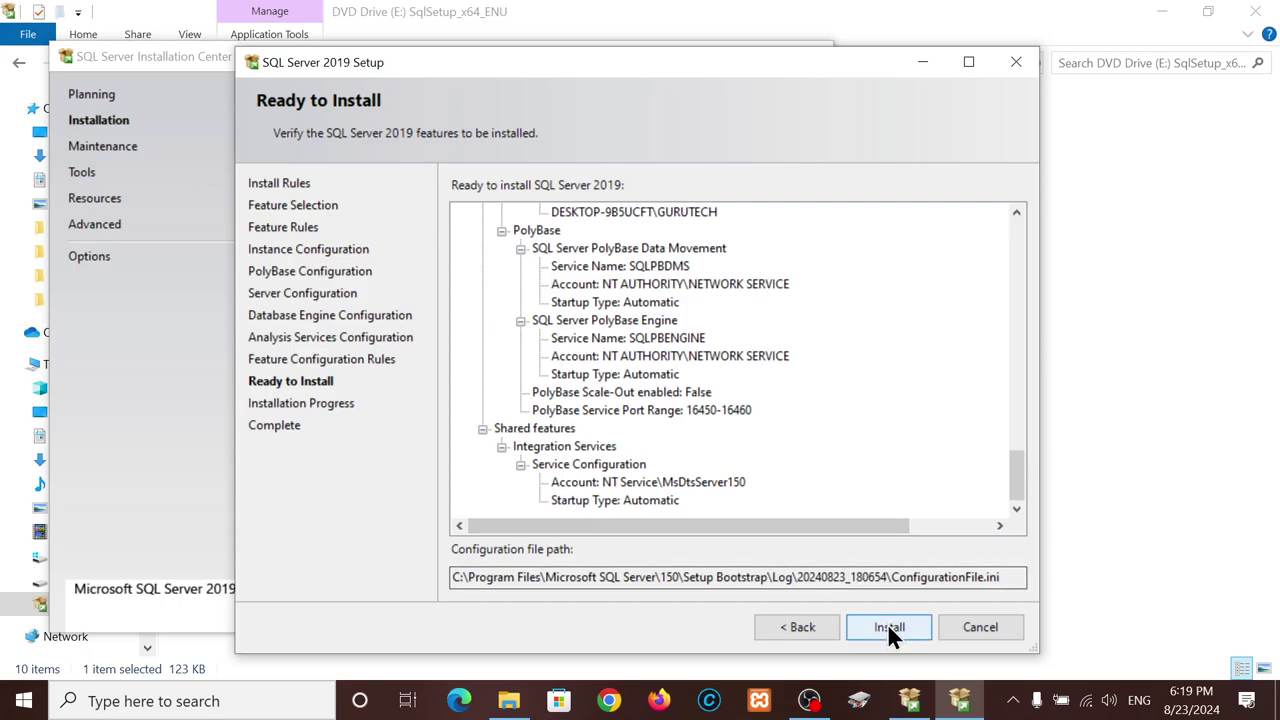
scroll(691, 428, up, 10)
scroll(693, 428, up, 12)
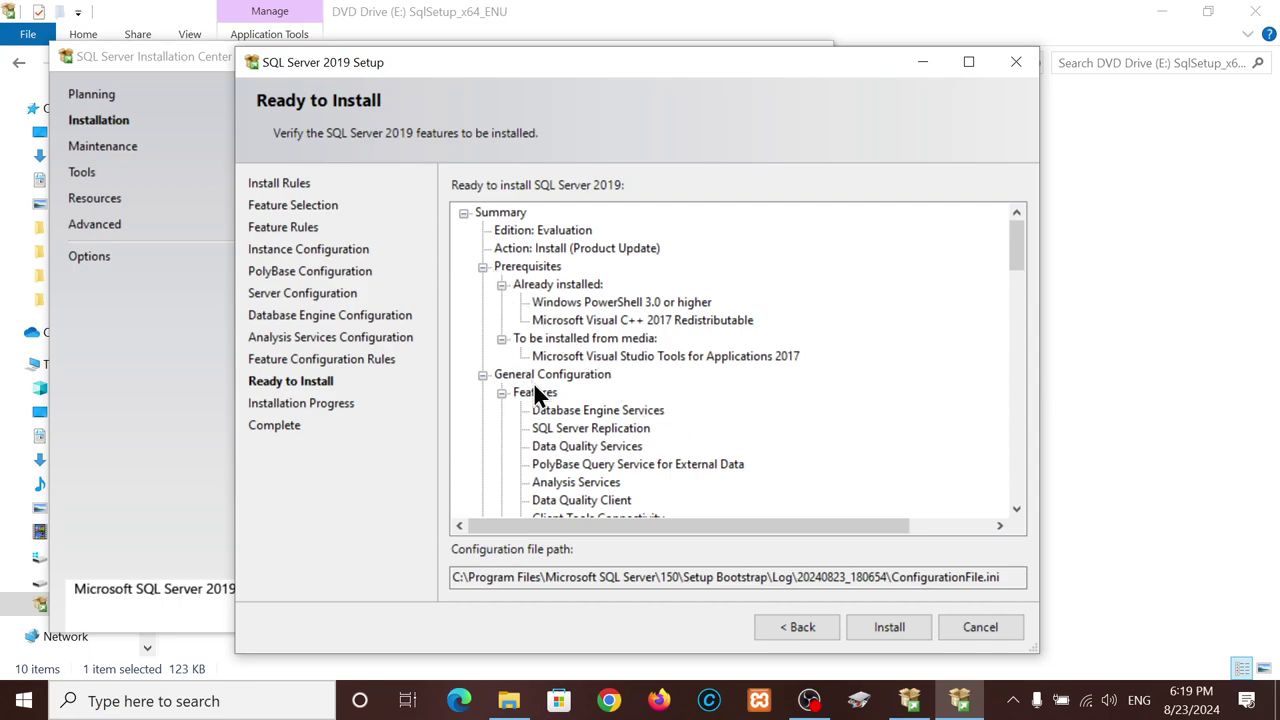
click(561, 410)
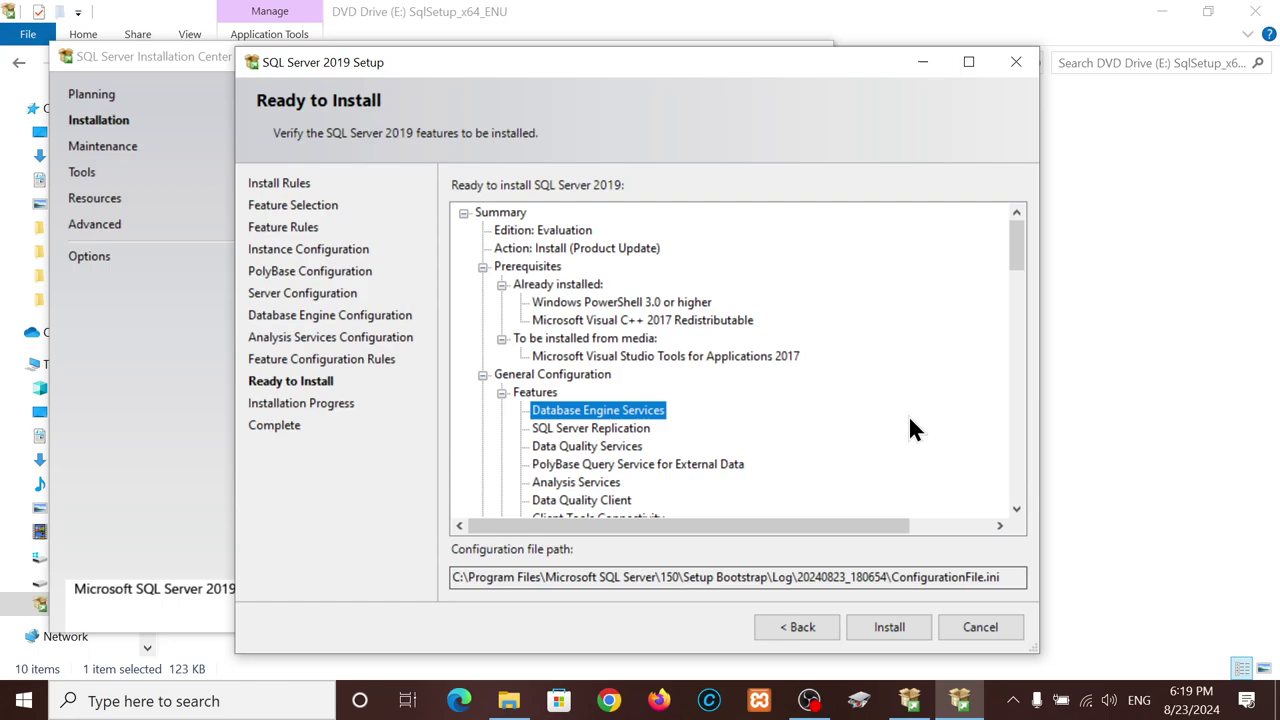
click(899, 626)
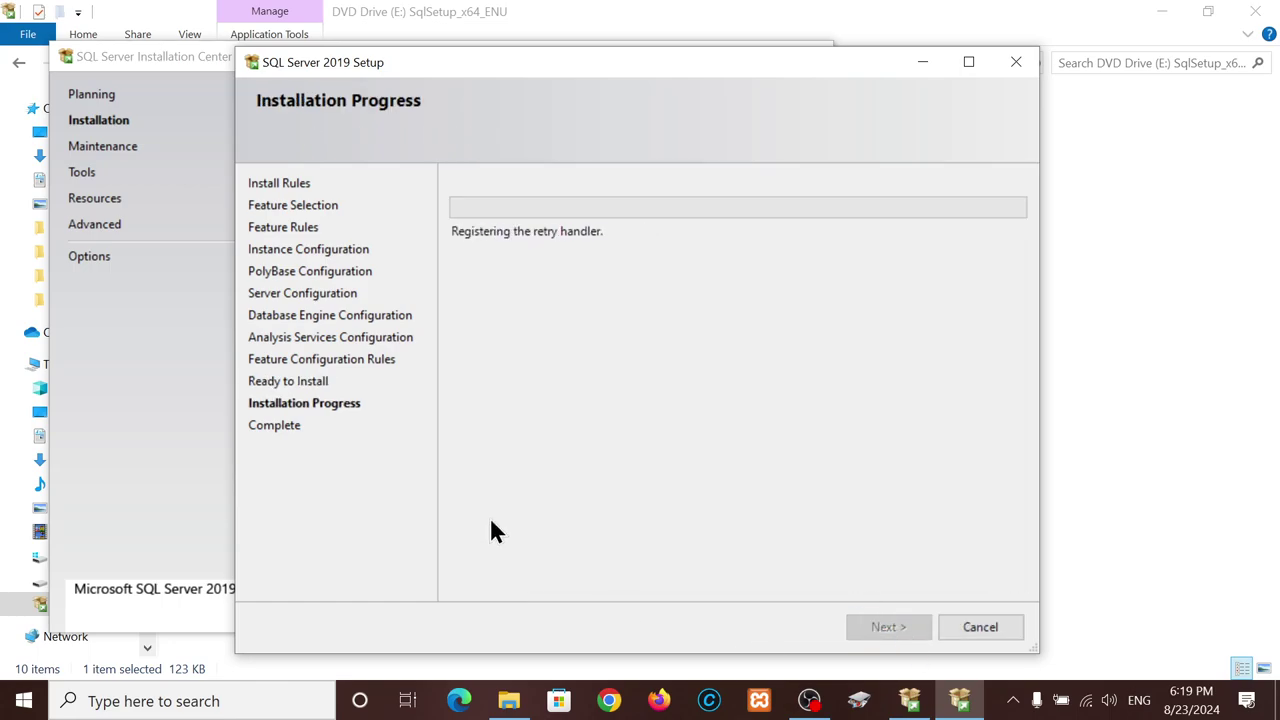
- Close the Installation Center, let setup finish with all features succeeded, and close the wizard
click(180, 55)
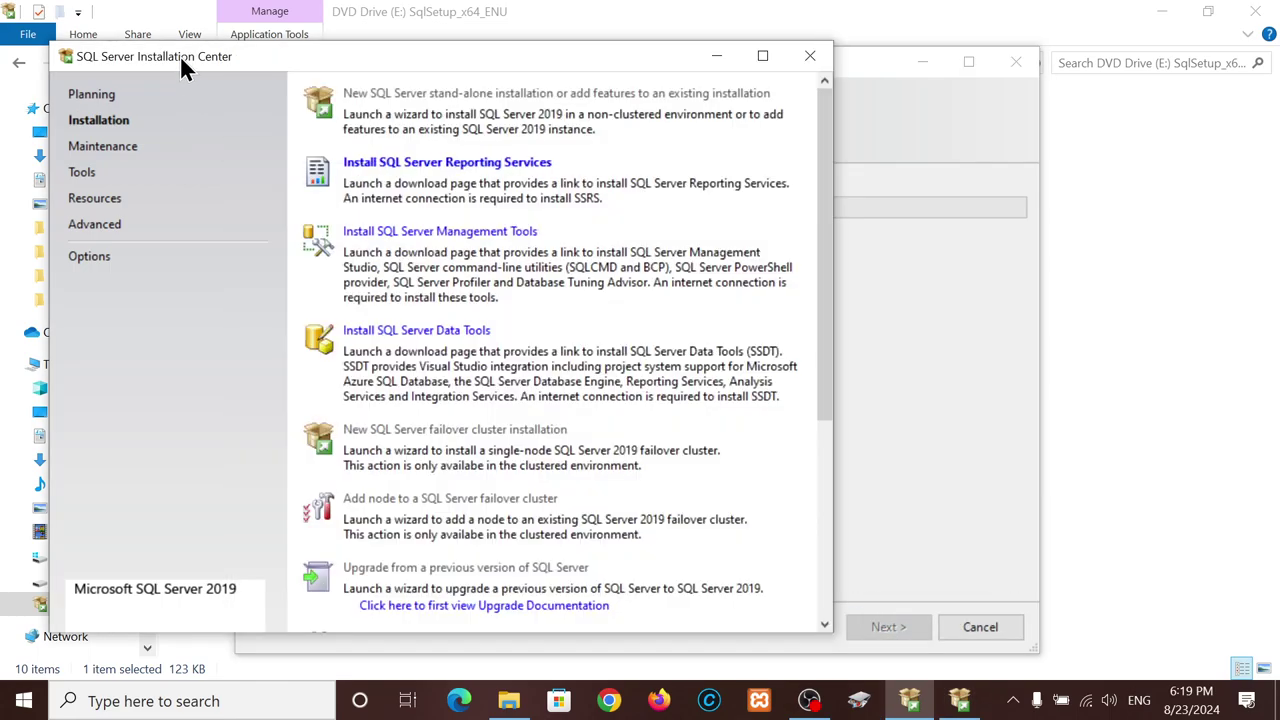
click(809, 58)
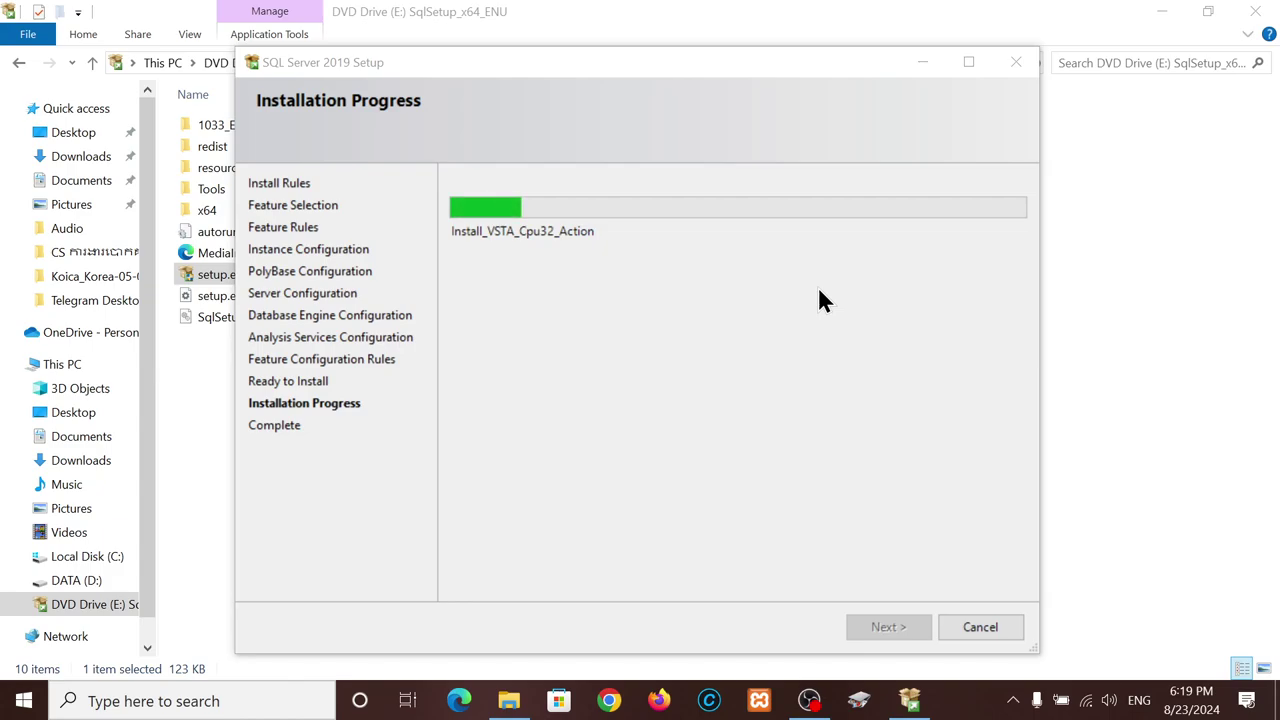
click(772, 320)
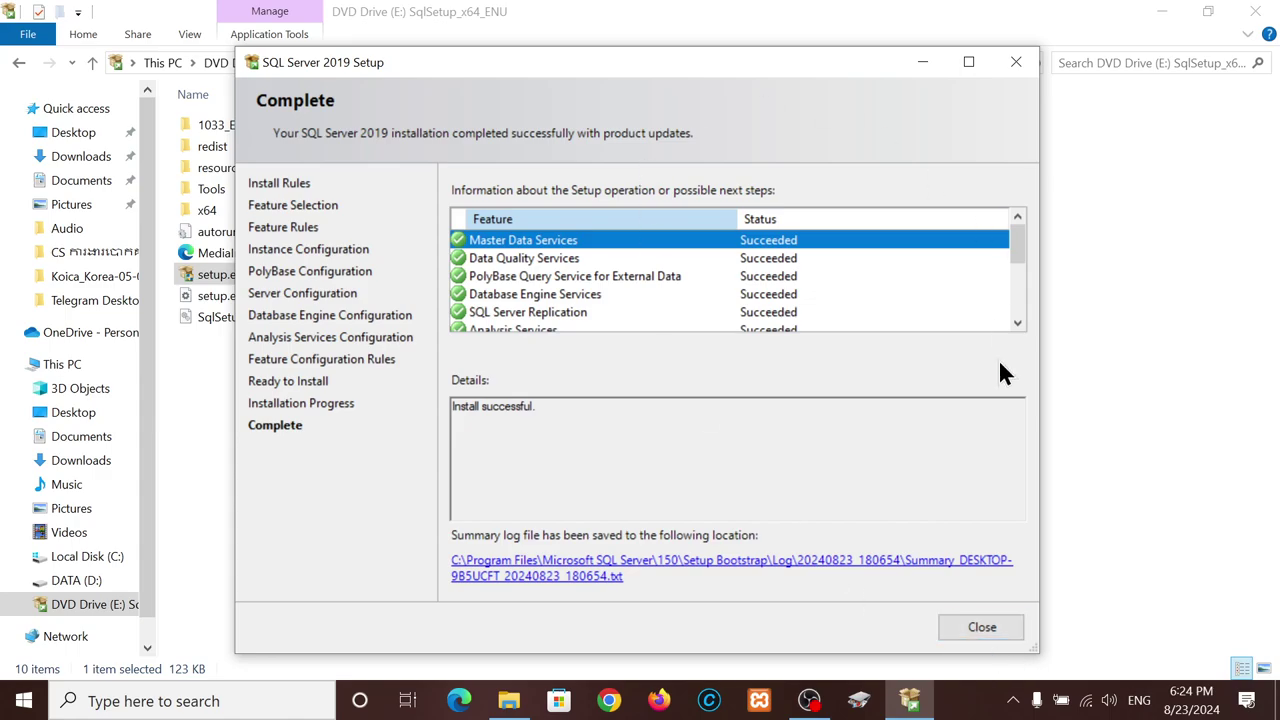
click(975, 627)
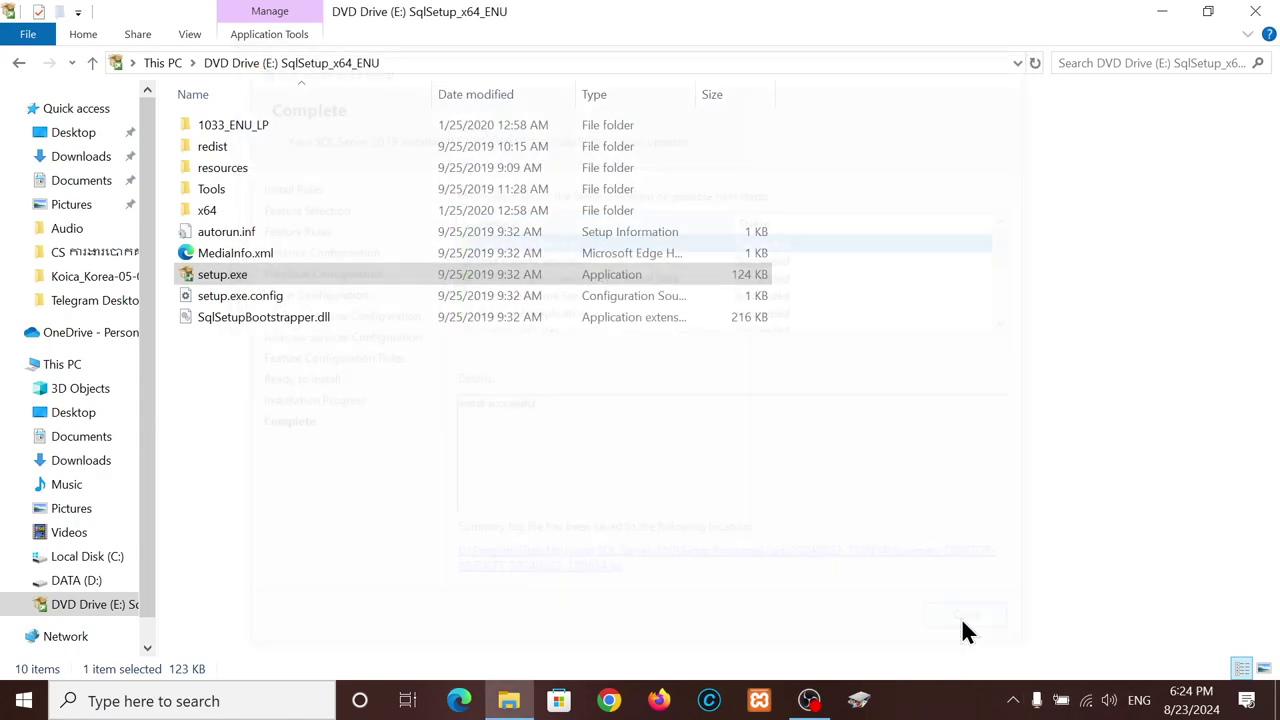
click(25, 706)
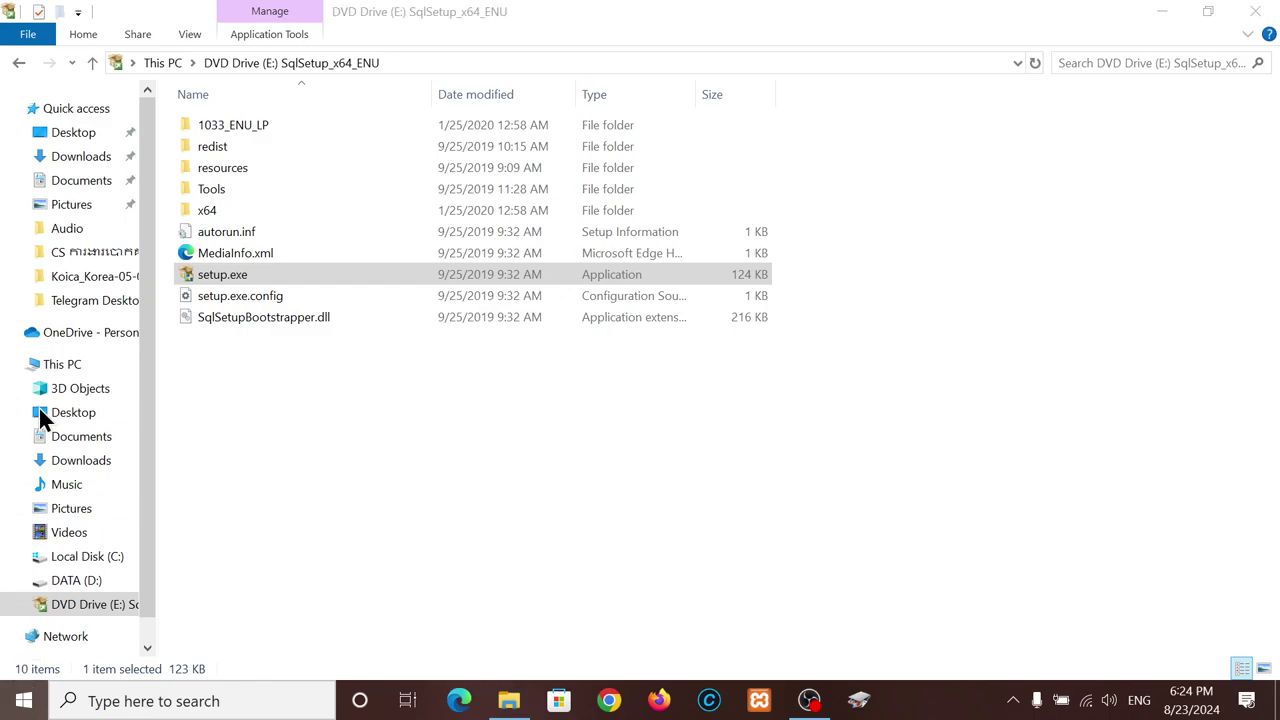
- Launch SQL Server Management Studio from the Microsoft SQL Server Tools 19 Start menu group
scroll(165, 535, down, 15)
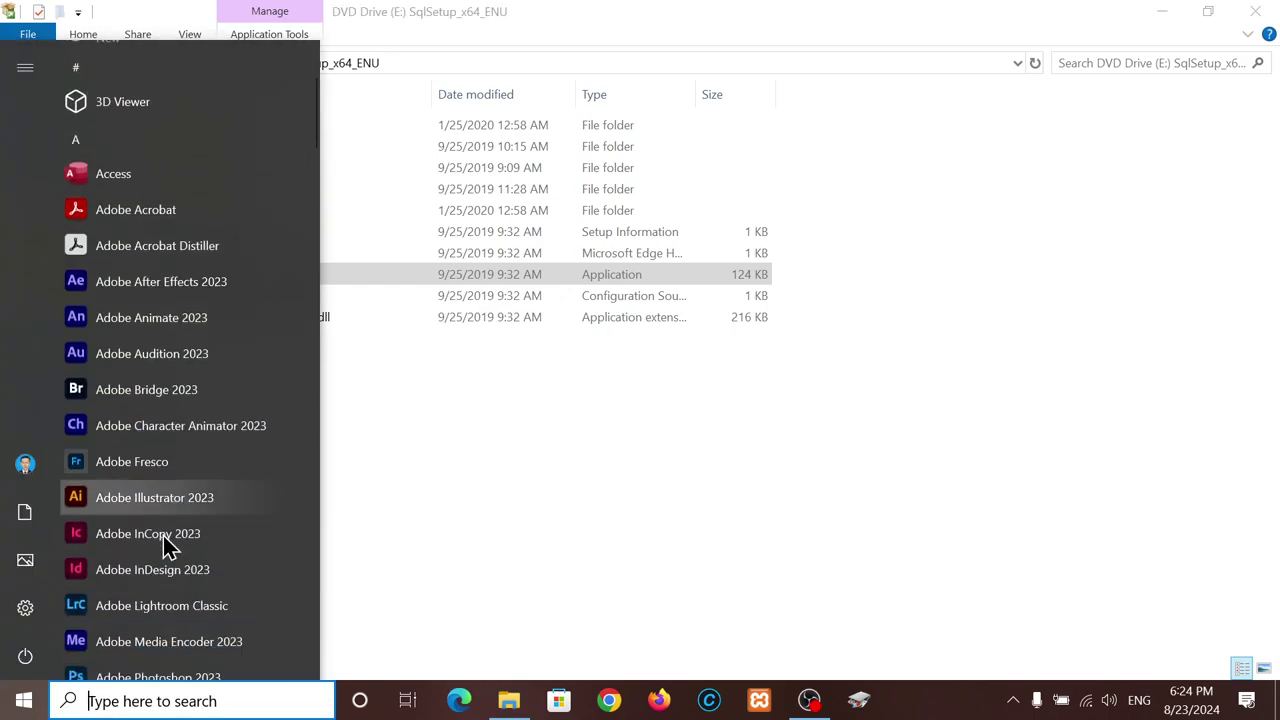
scroll(165, 540, up, 3)
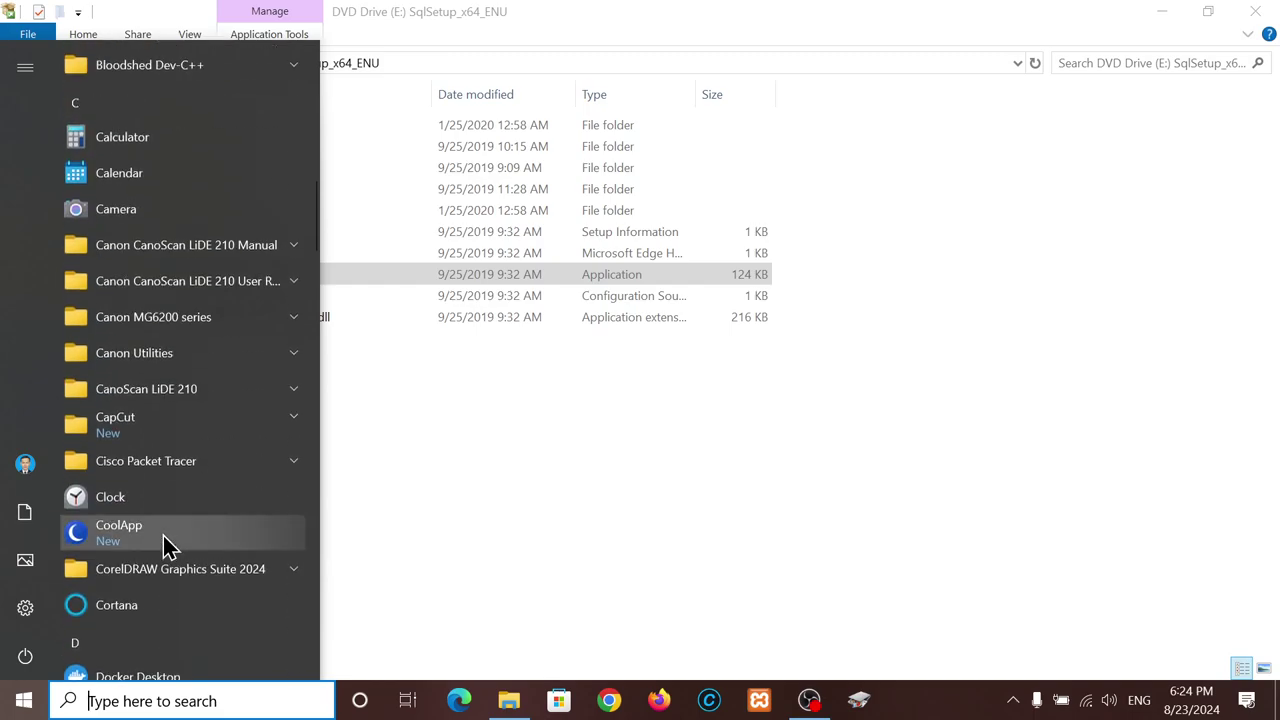
scroll(165, 540, down, 12)
scroll(165, 540, down, 10)
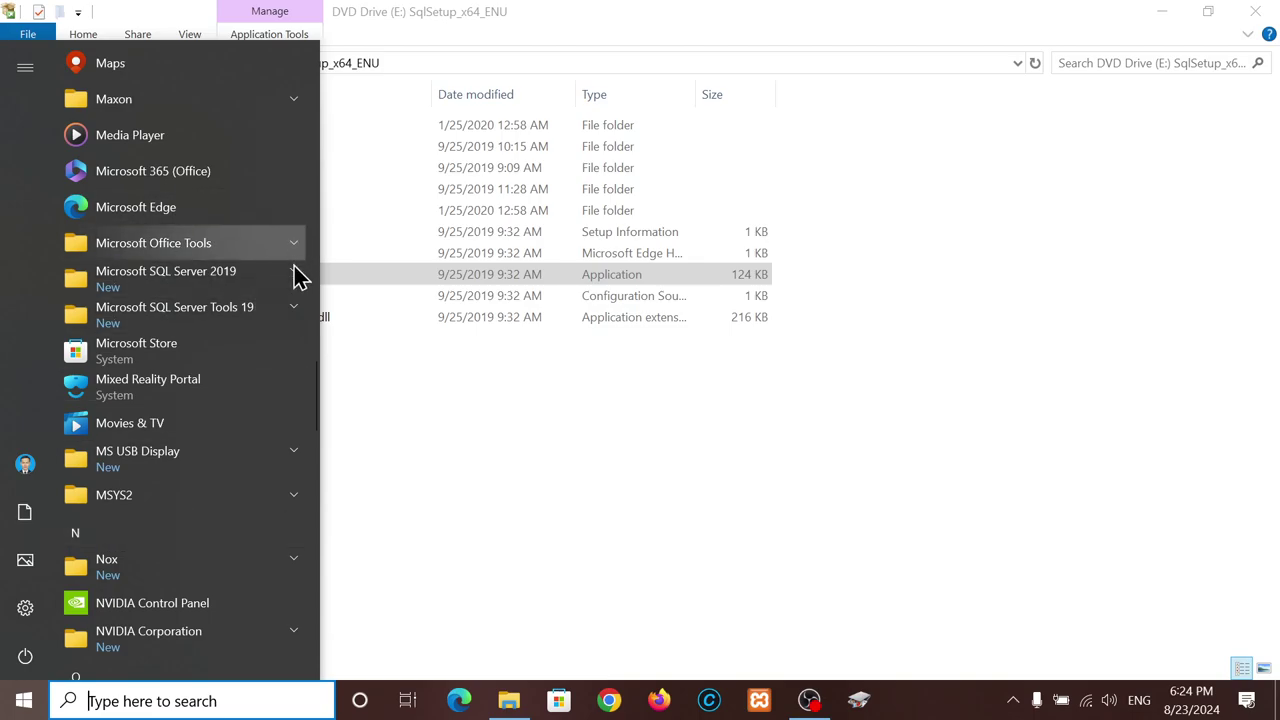
scroll(148, 285, down, 1)
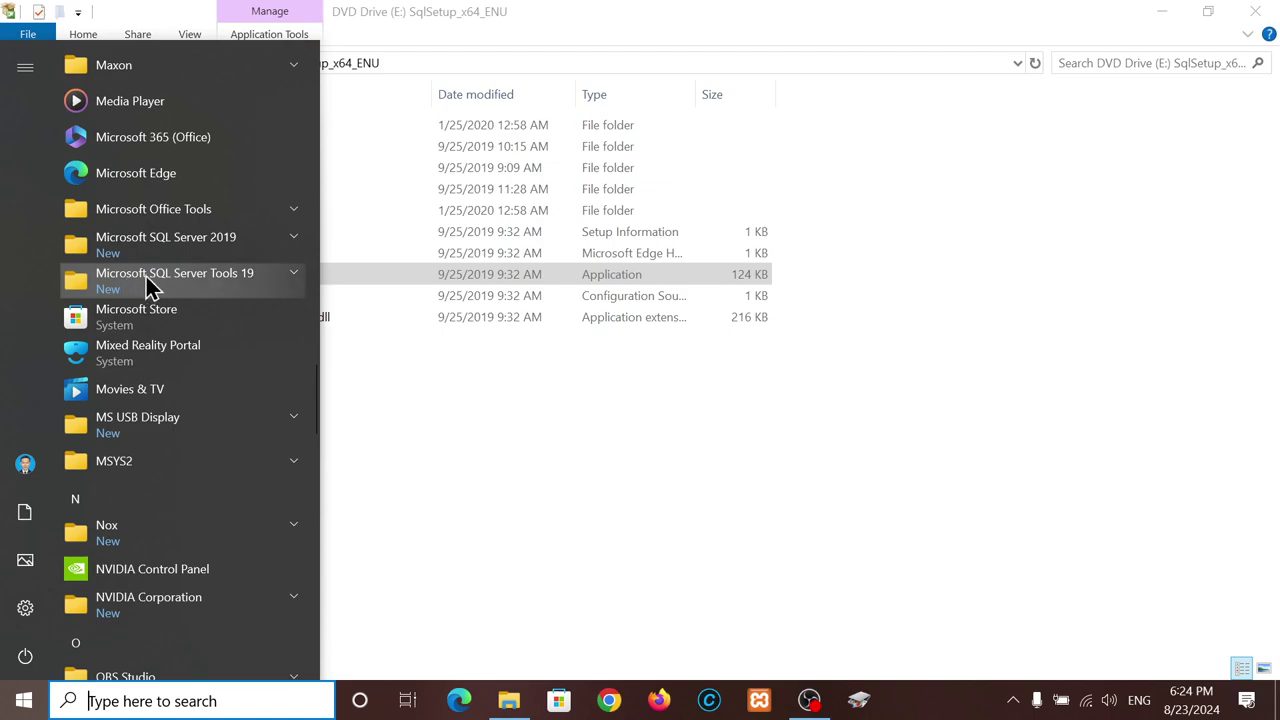
click(283, 290)
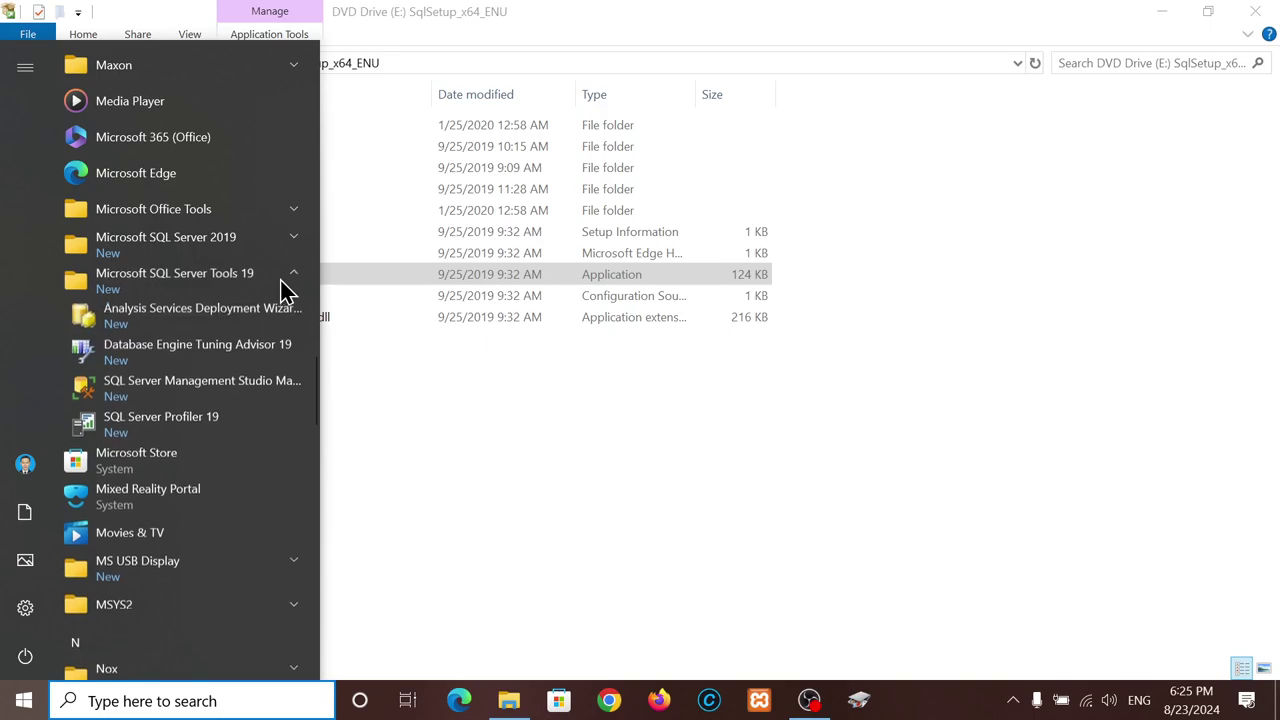
click(180, 389)
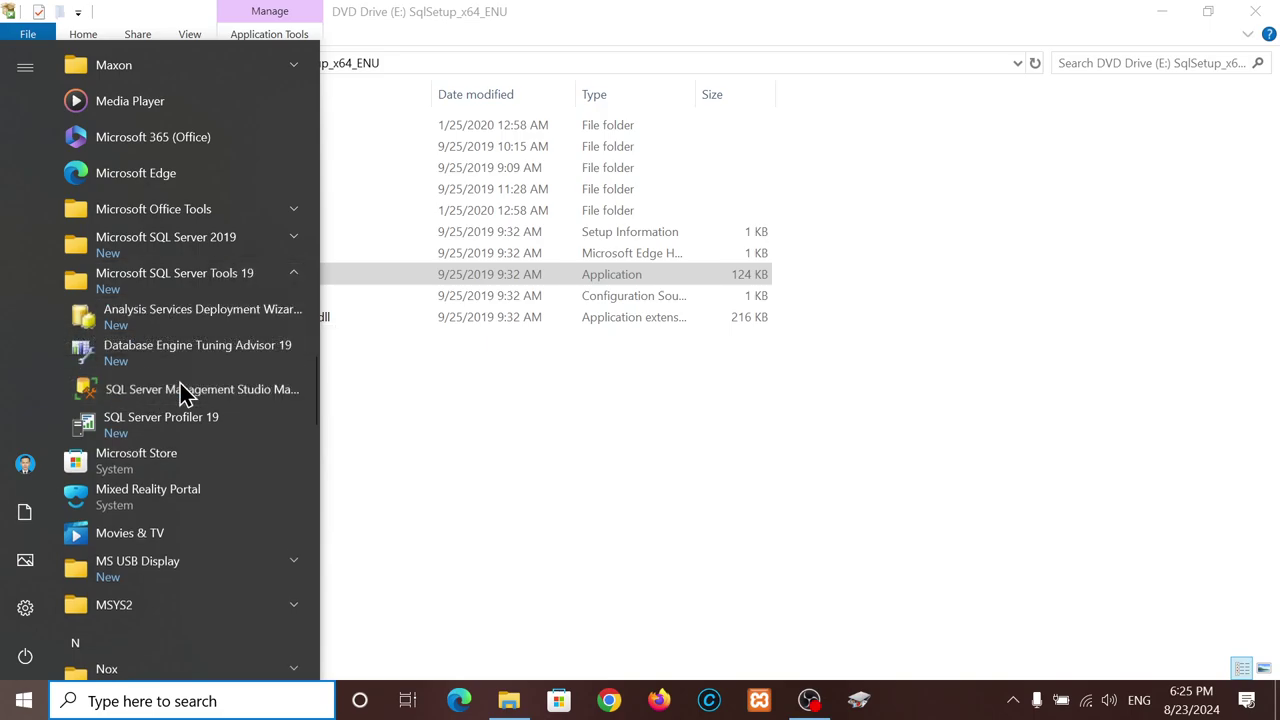
- Close the installation DVD folder and minimize File Explorer to reveal the SSMS splash
click(1256, 16)
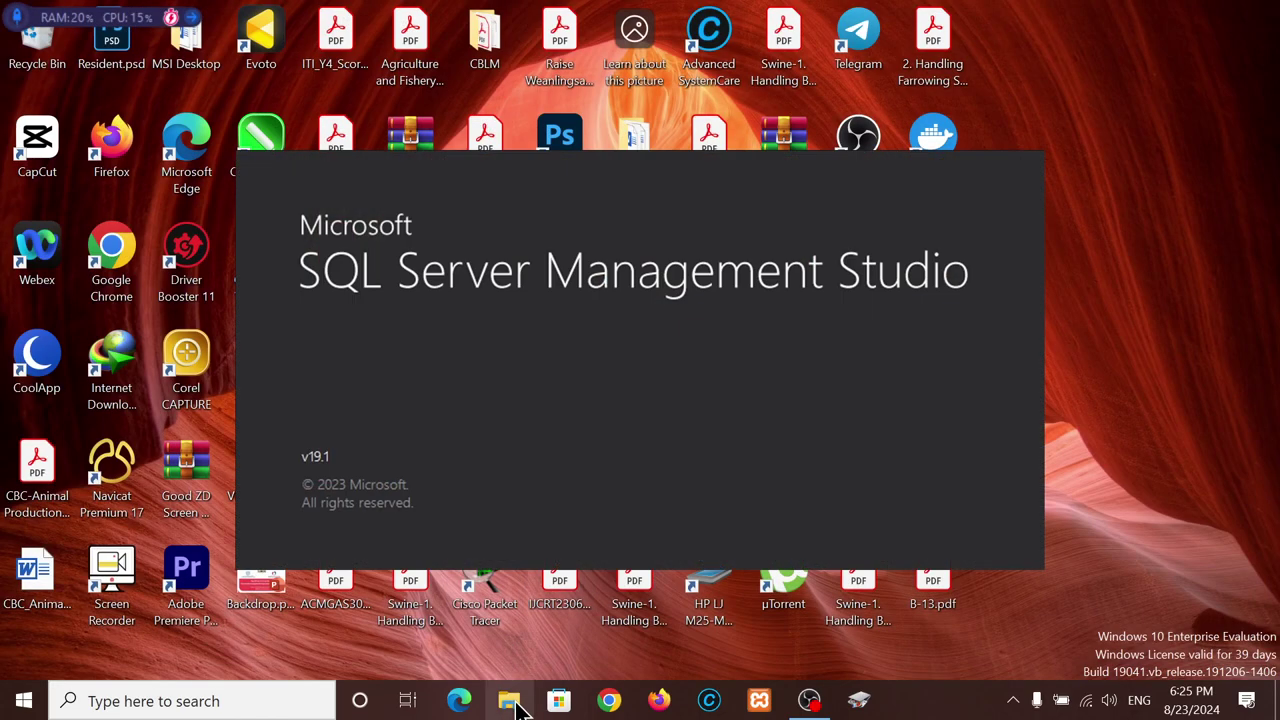
click(515, 705)
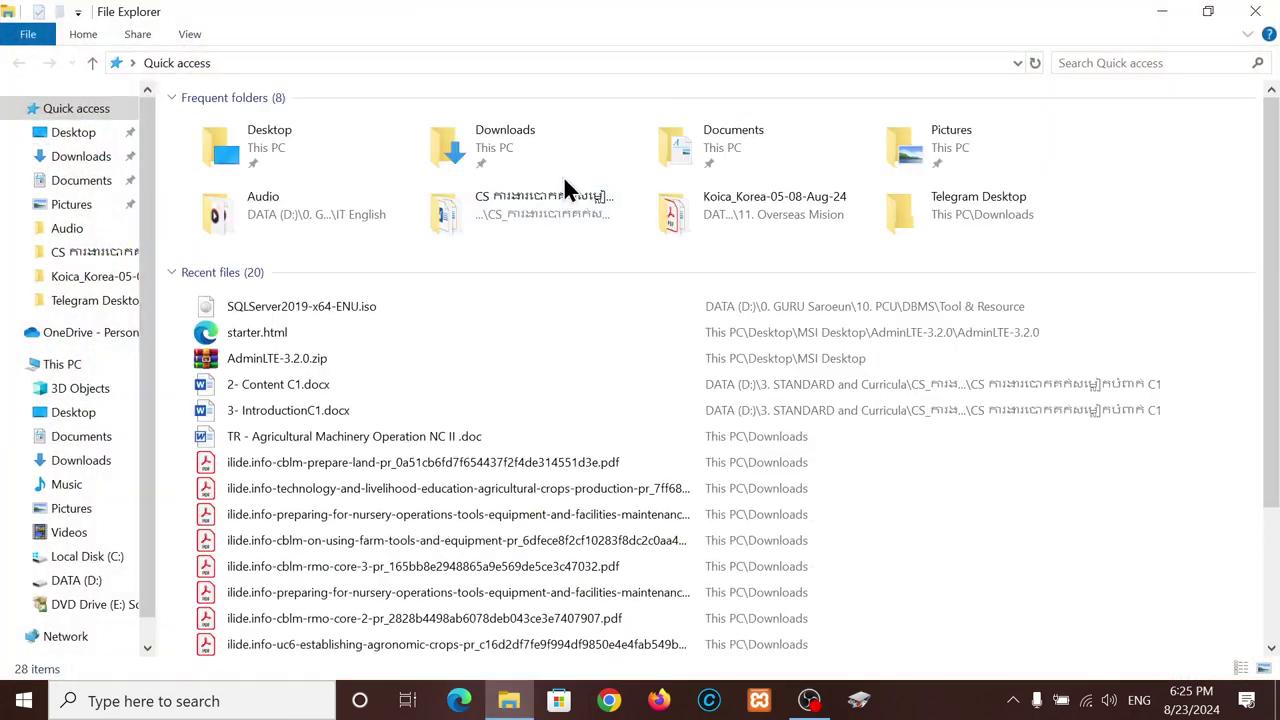
click(1163, 14)
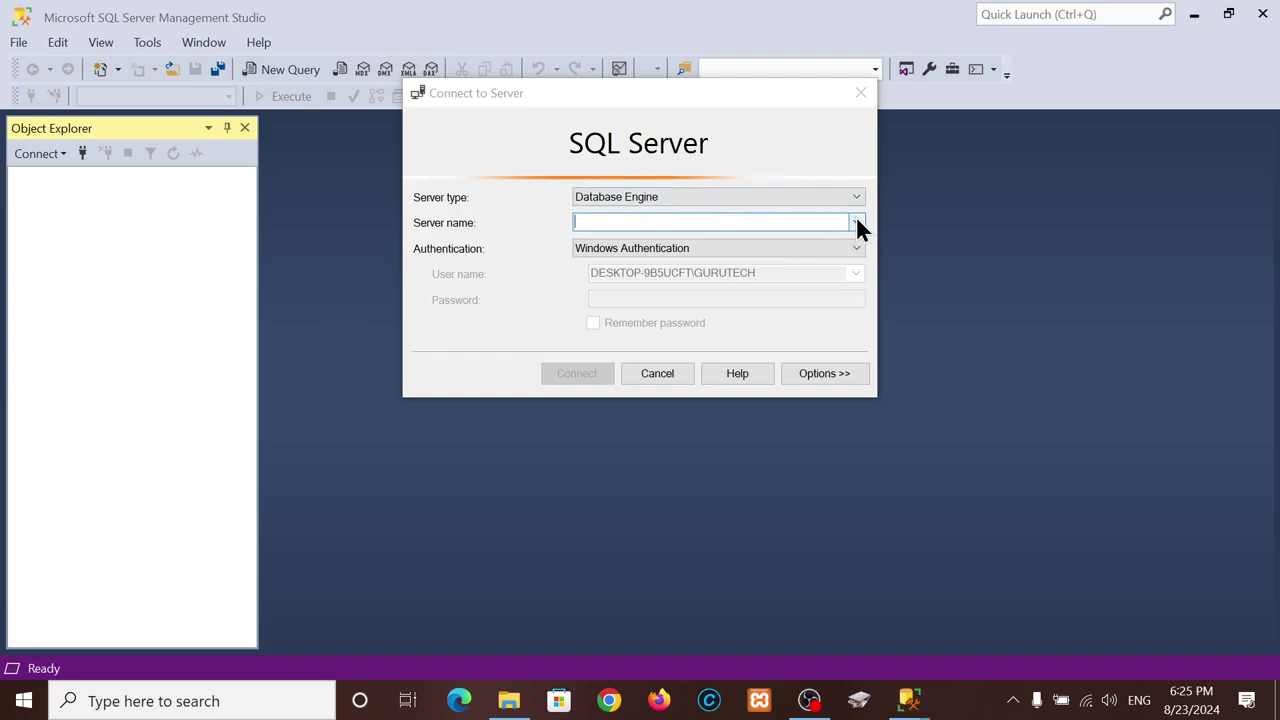
- Pick the local Database Engine server DESKTOP-9B5UCFT through Browse for more as the server name
click(856, 221)
click(646, 238)
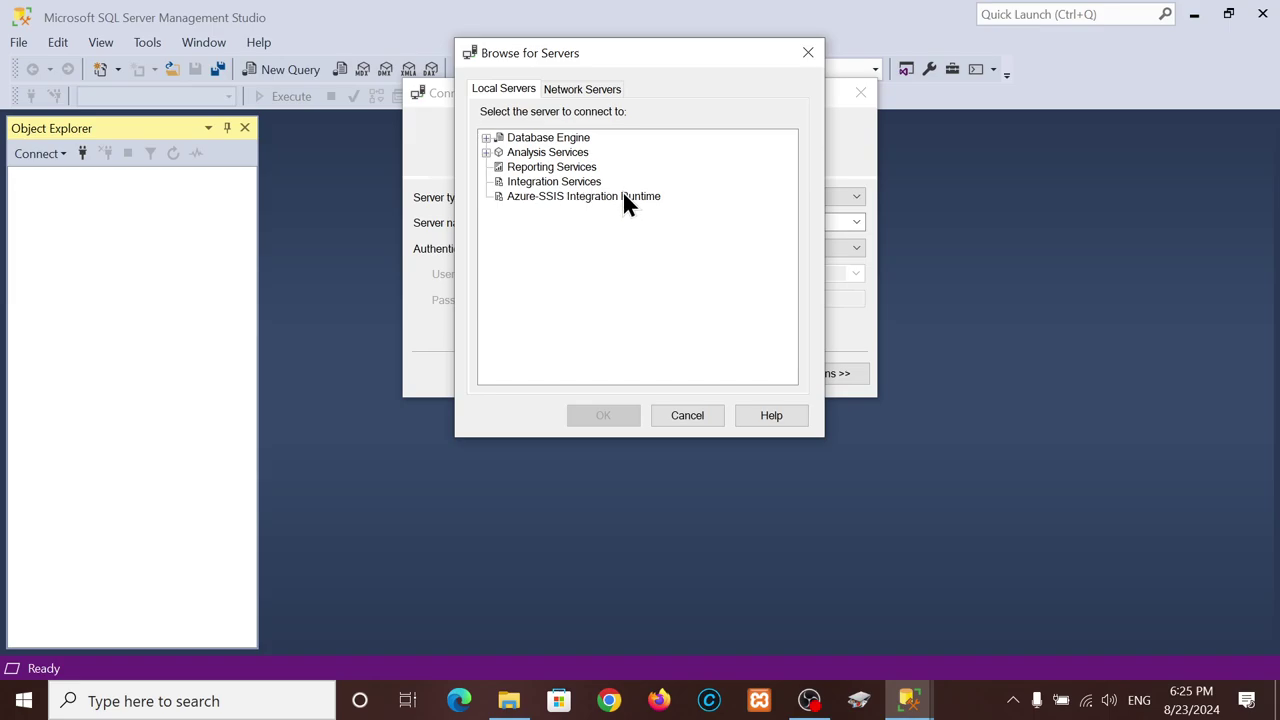
click(486, 138)
click(568, 152)
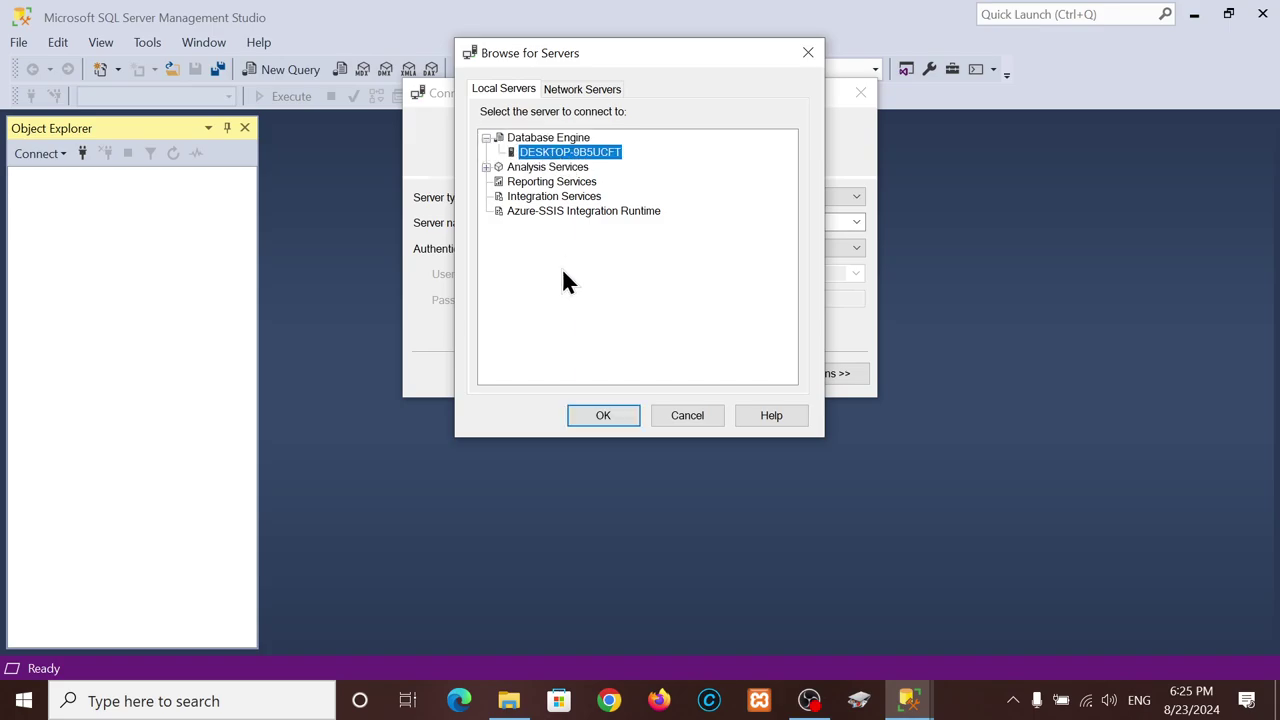
click(606, 428)
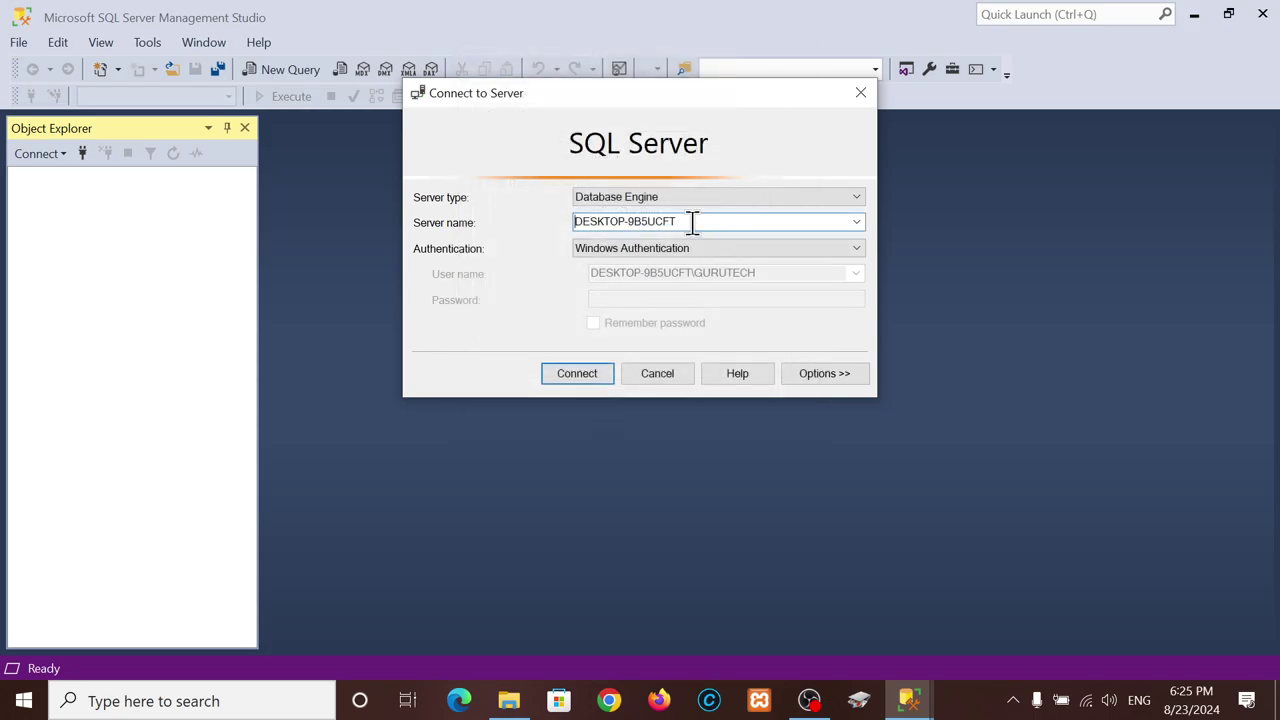
- Switch the connection's authentication to SQL Server Authentication
drag(692, 221, 571, 221)
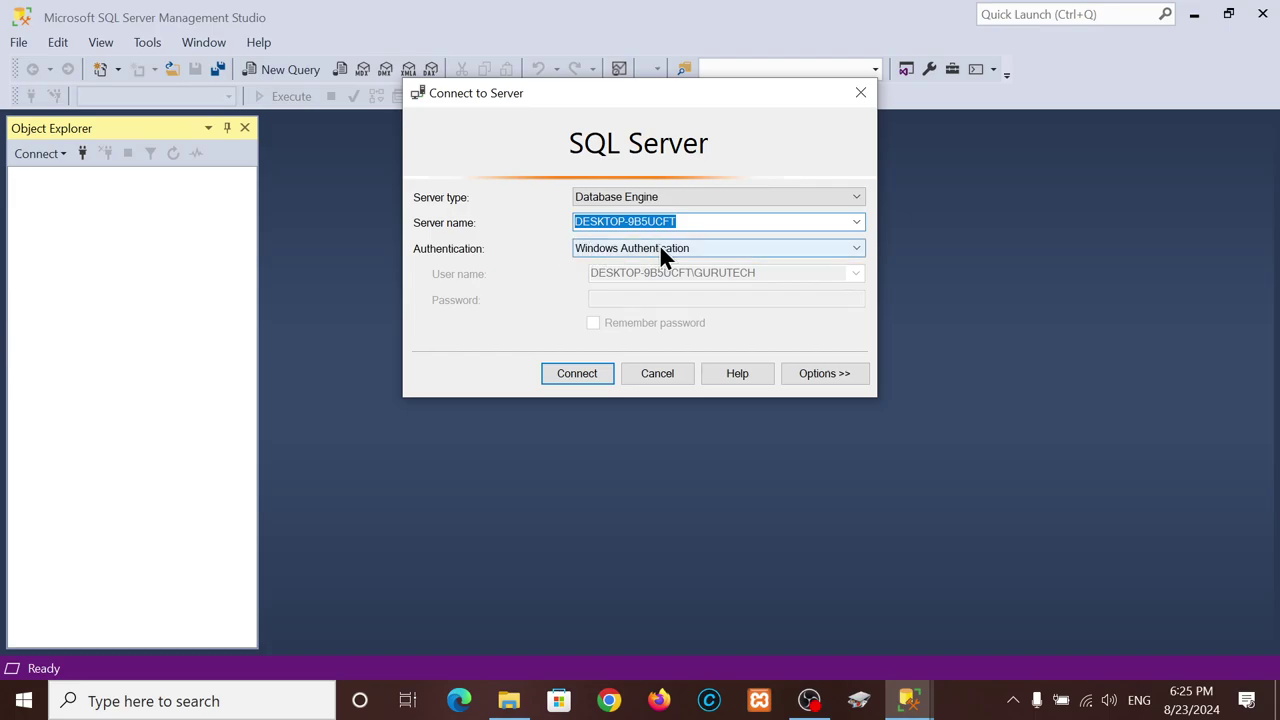
click(661, 256)
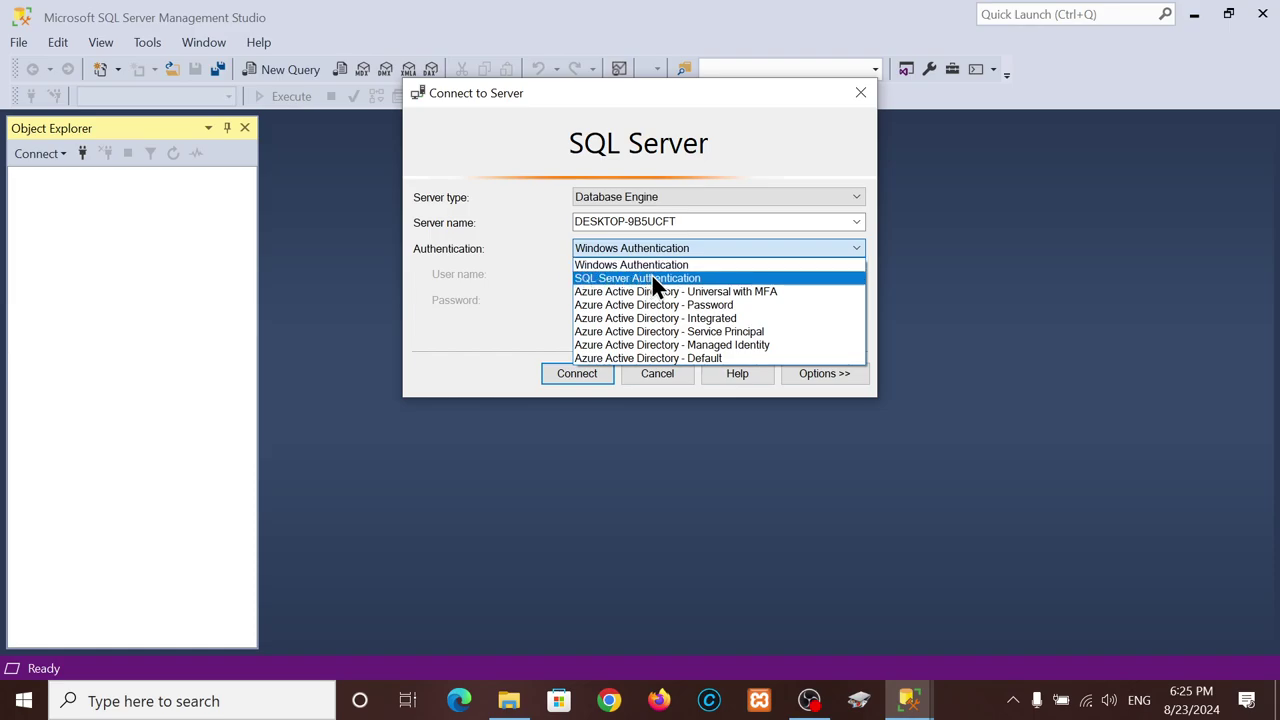
click(651, 278)
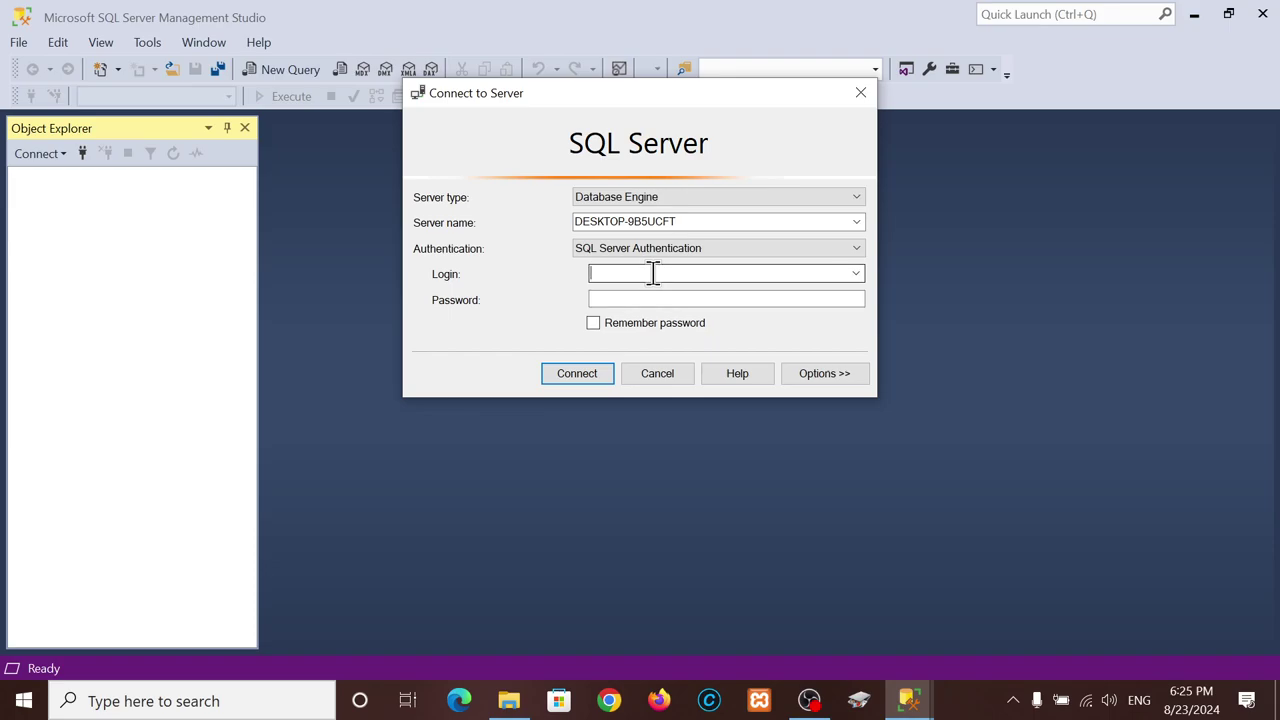
- Enter the built-in administrator login and its password, tick Remember password, and connect
click(652, 273)
text(123)
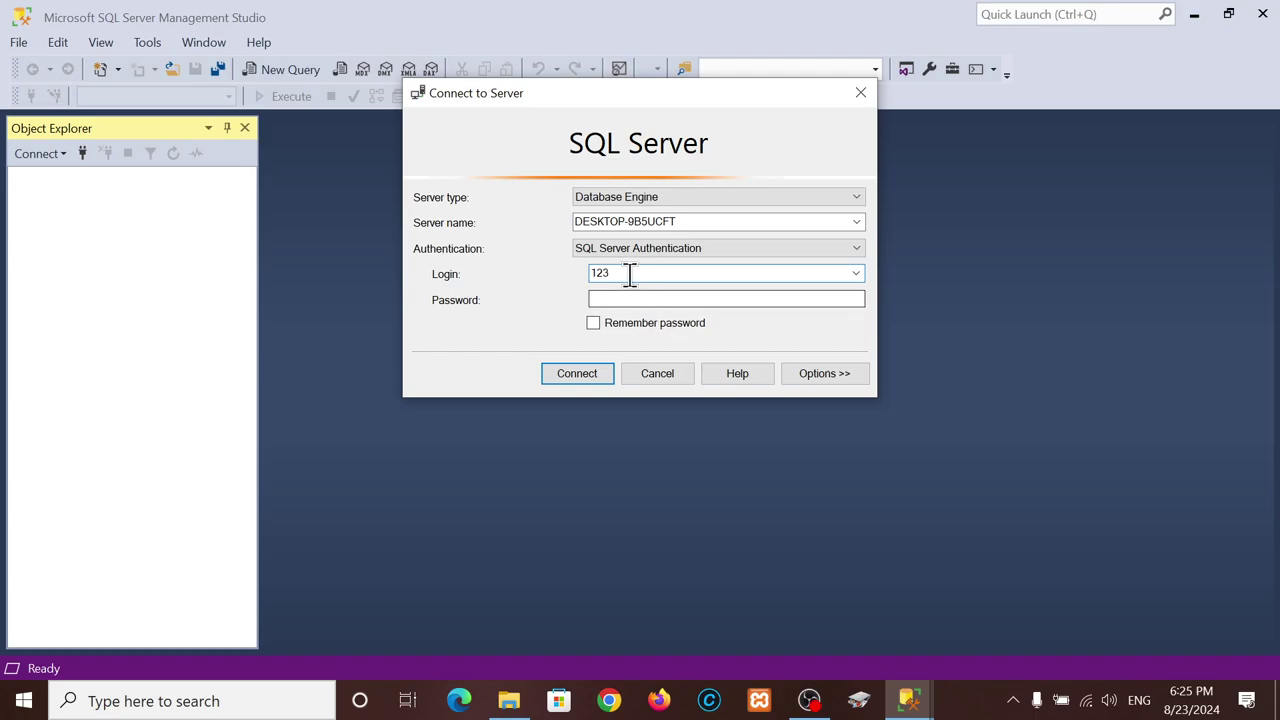
drag(629, 277, 585, 276)
text(SA)
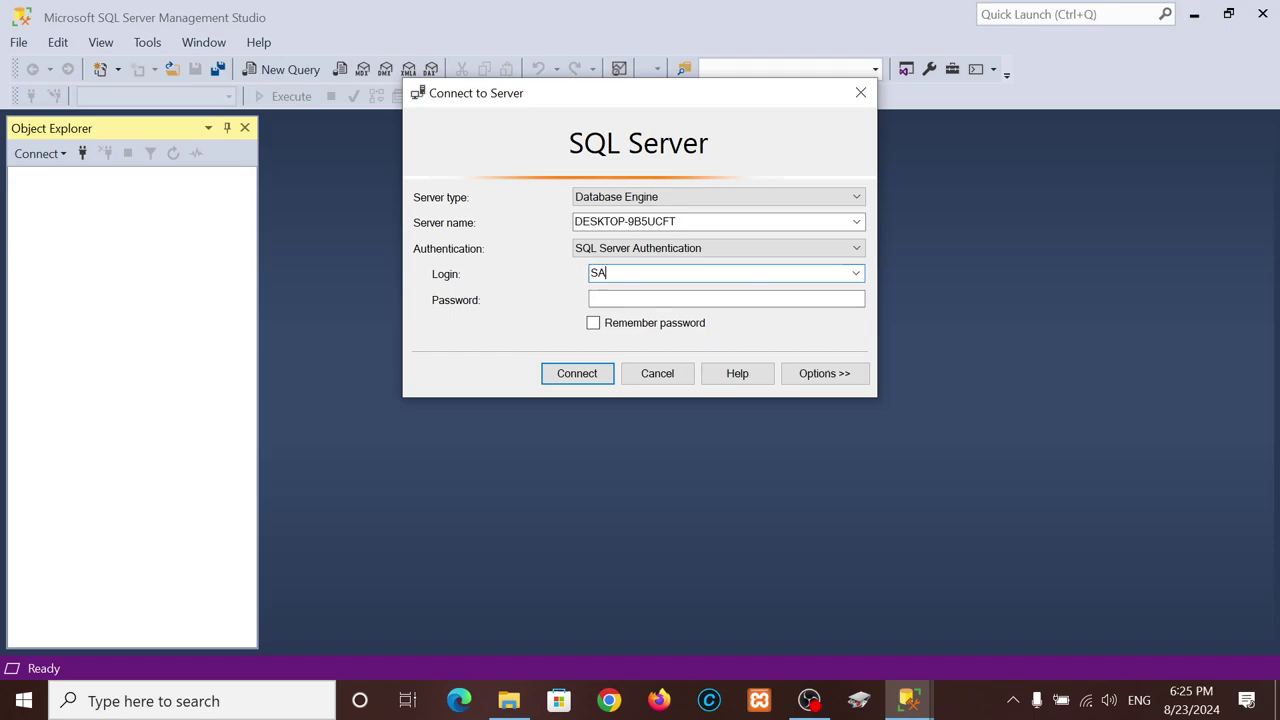
key(BackSpace)
key(BackSpace)
text(sa)
click(626, 297)
text(123)
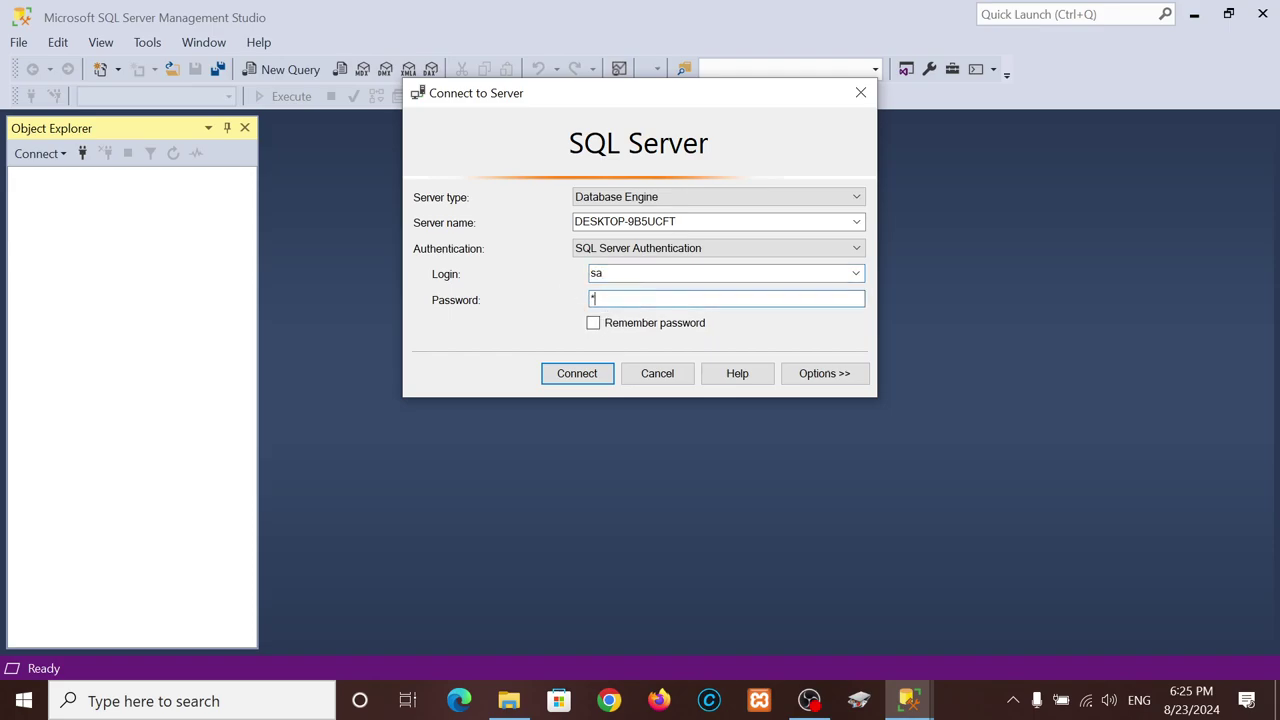
click(594, 324)
click(572, 378)
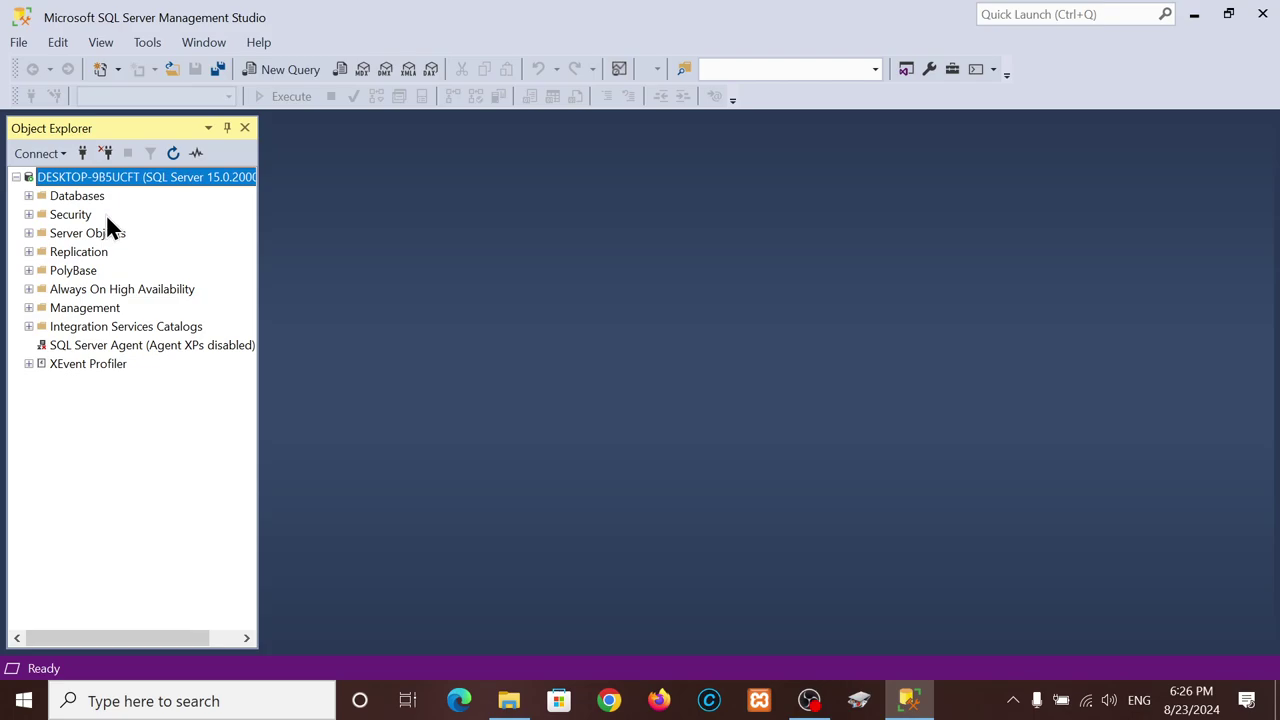
- Expand Databases to list DWConfiguration, DWDiagnostics and DWQueue, cancelling the New Database dialog
click(29, 199)
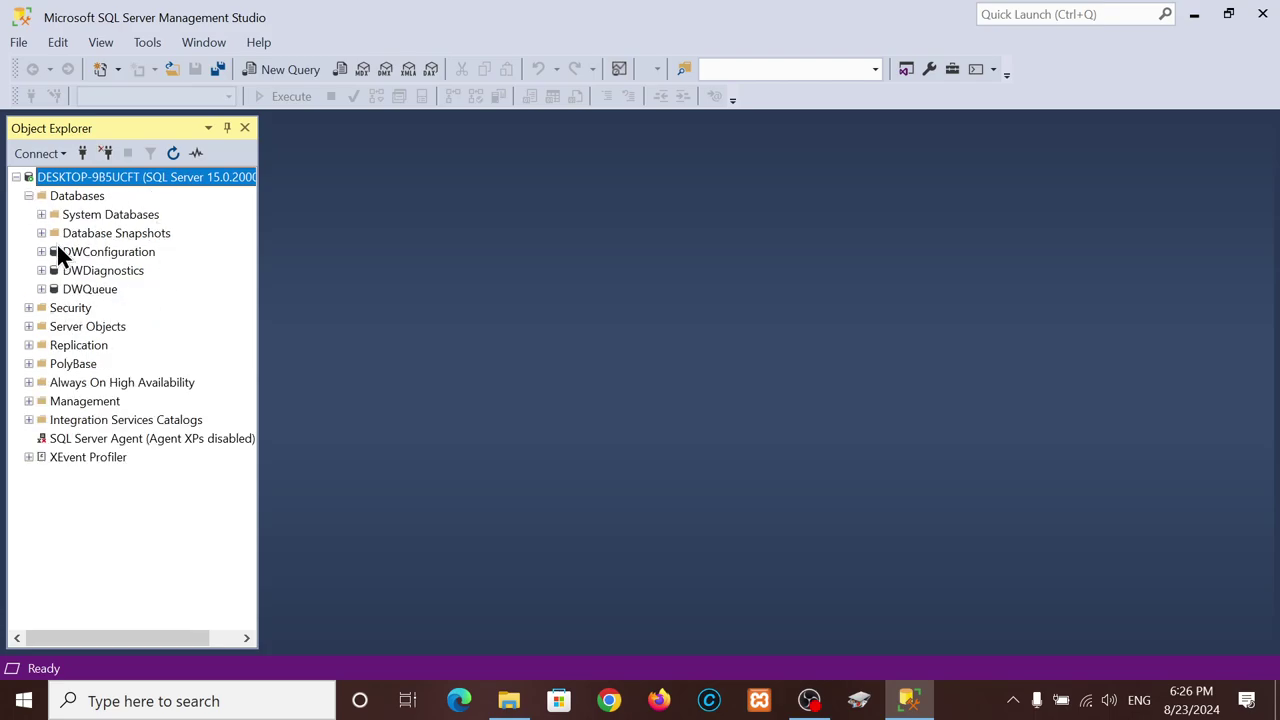
click(69, 196)
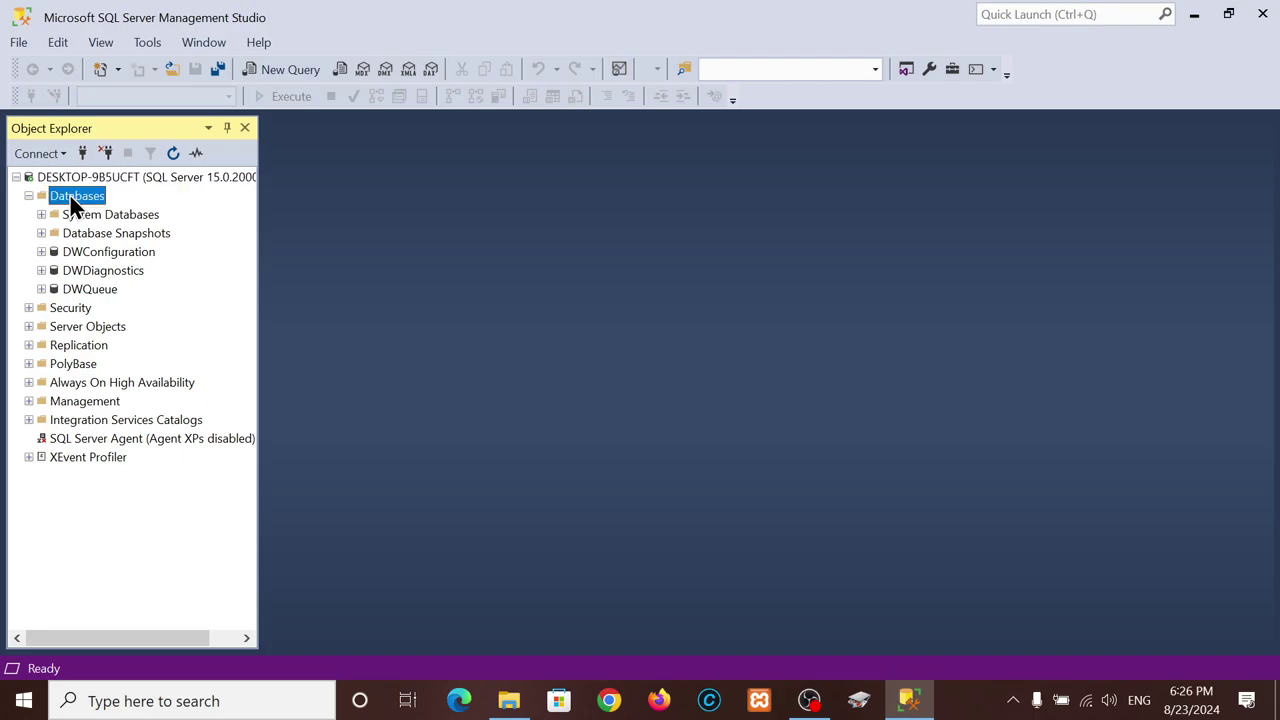
right_click(69, 194)
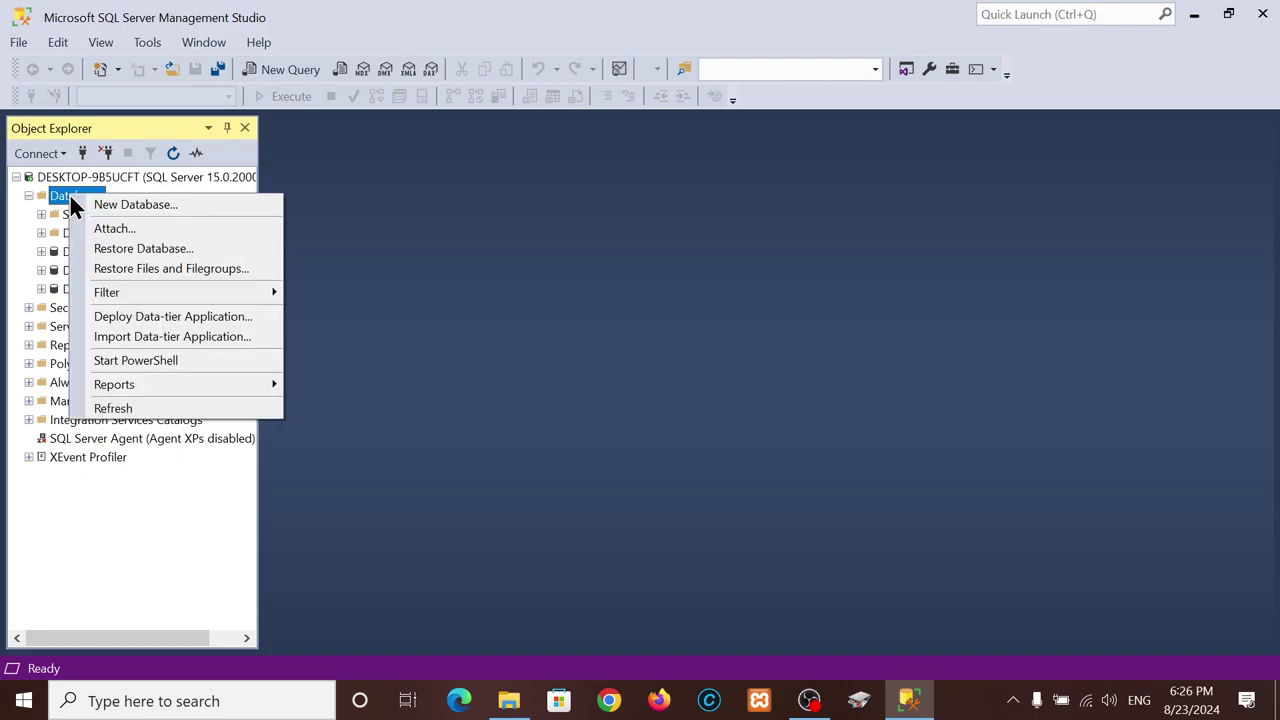
click(150, 204)
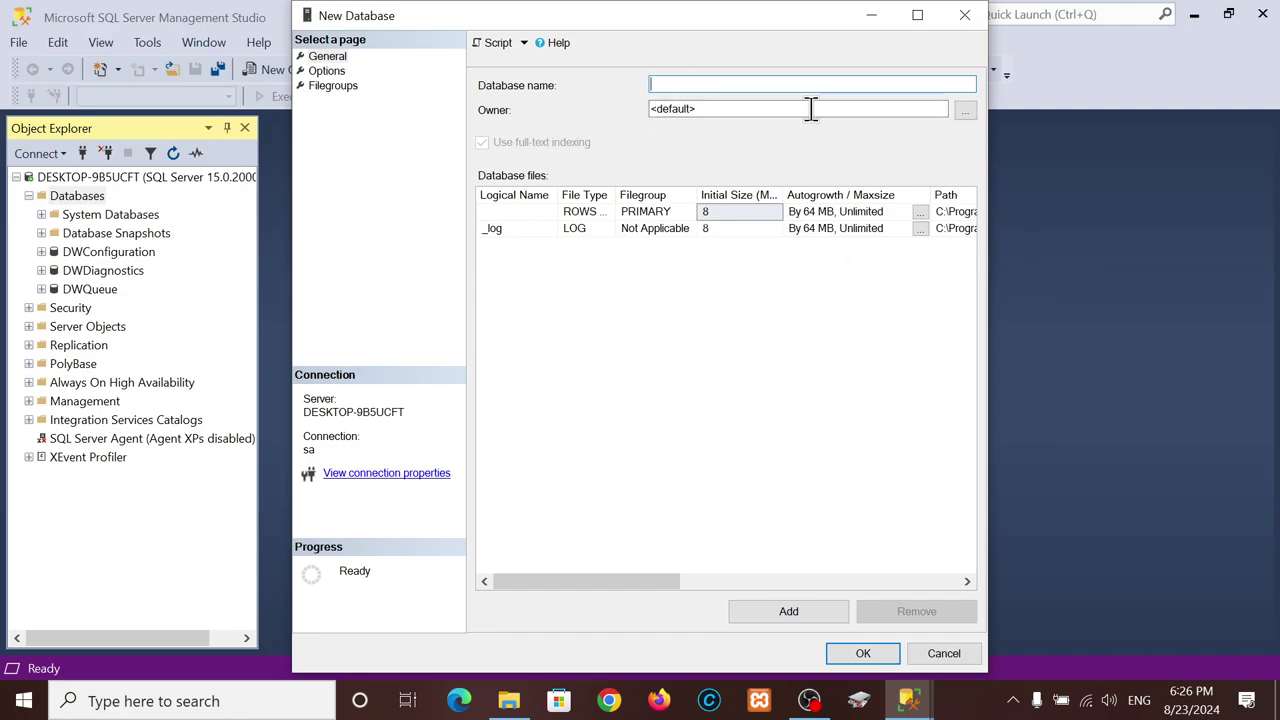
click(940, 654)
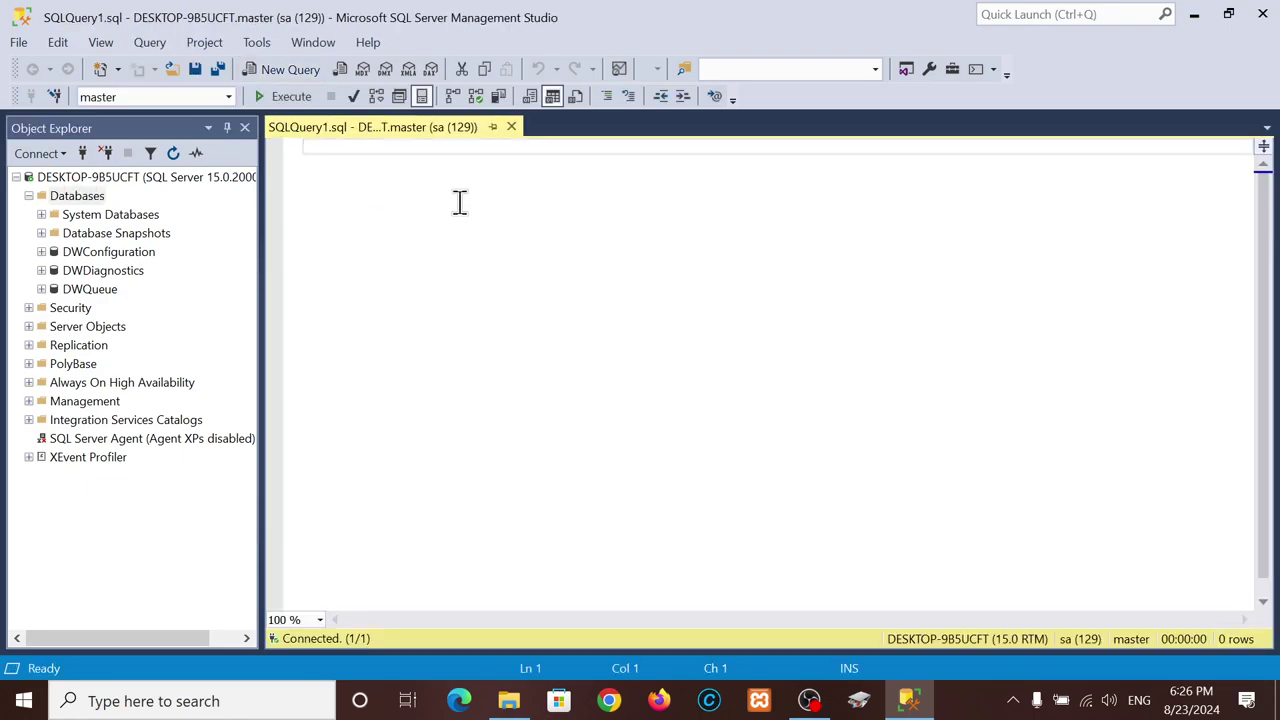
- Expand DWConfiguration and its Tables folder to show dbo.compute_node, dbo.node and dbo.version_history
ctrl+scroll(459, 202, up, 9)
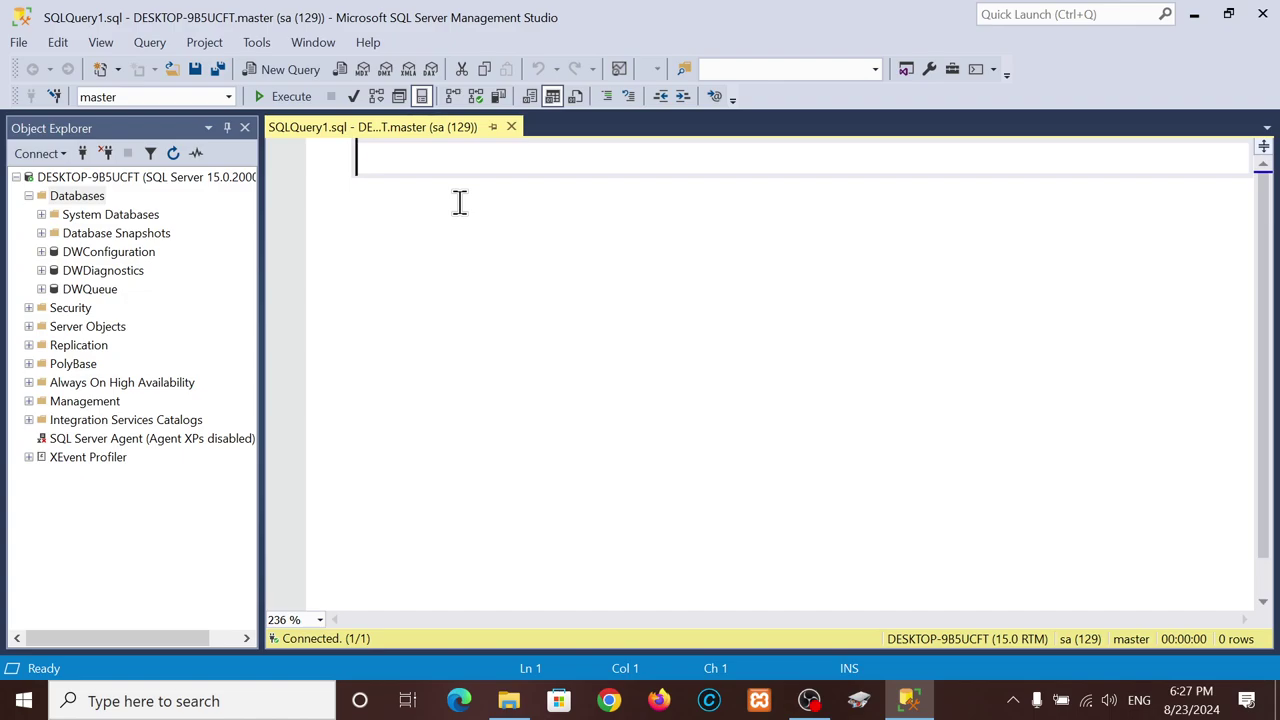
click(44, 253)
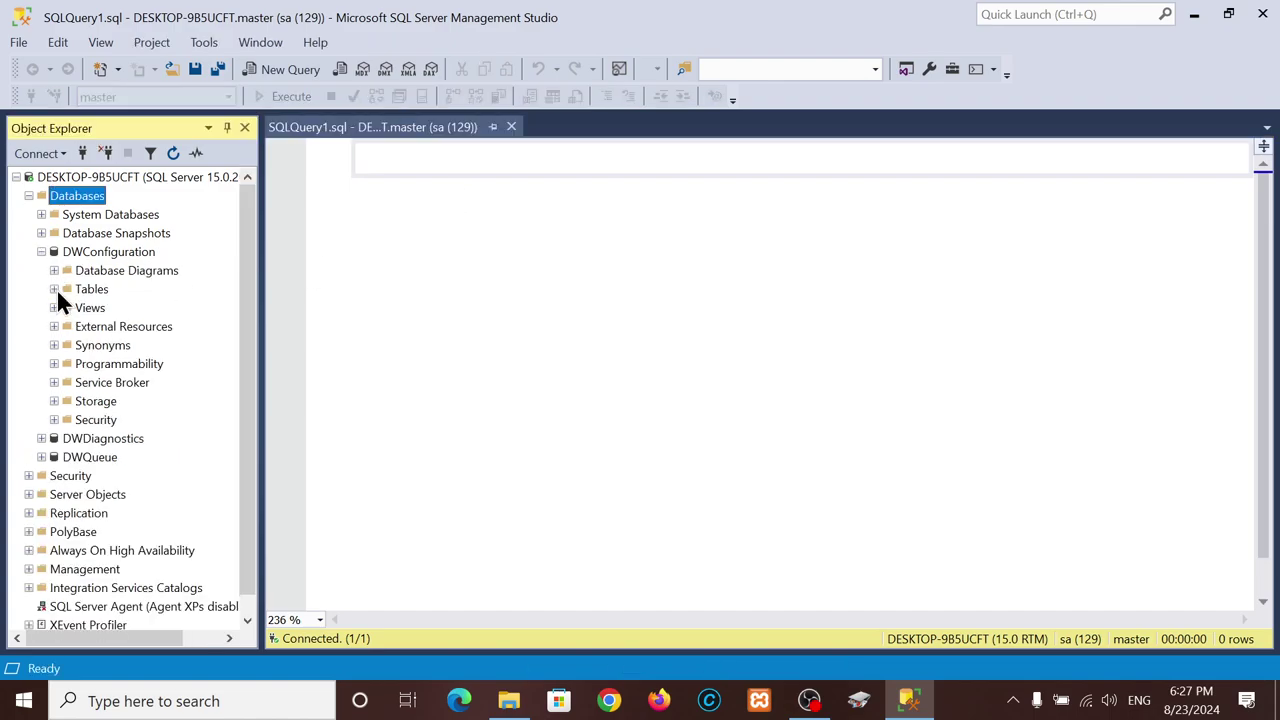
click(55, 289)
- Open dbo.compute_node in the table designer and inspect the [index] column's Collation property
right_click(118, 381)
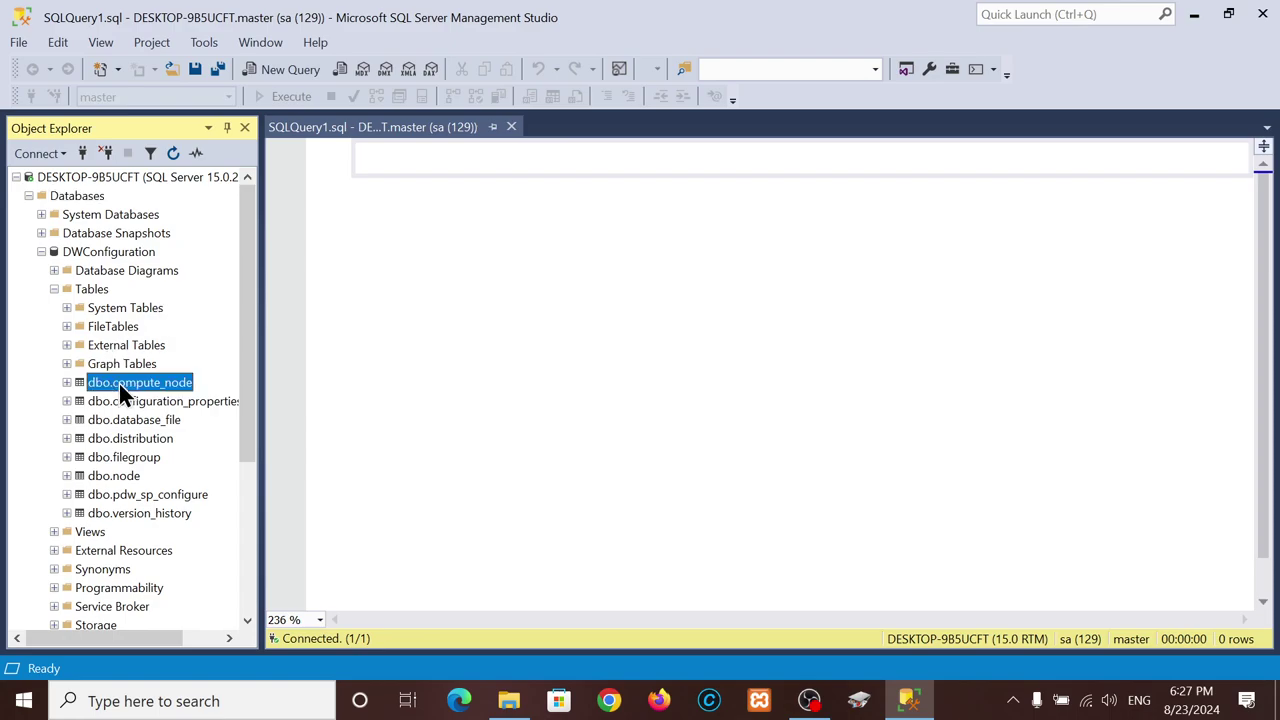
click(192, 316)
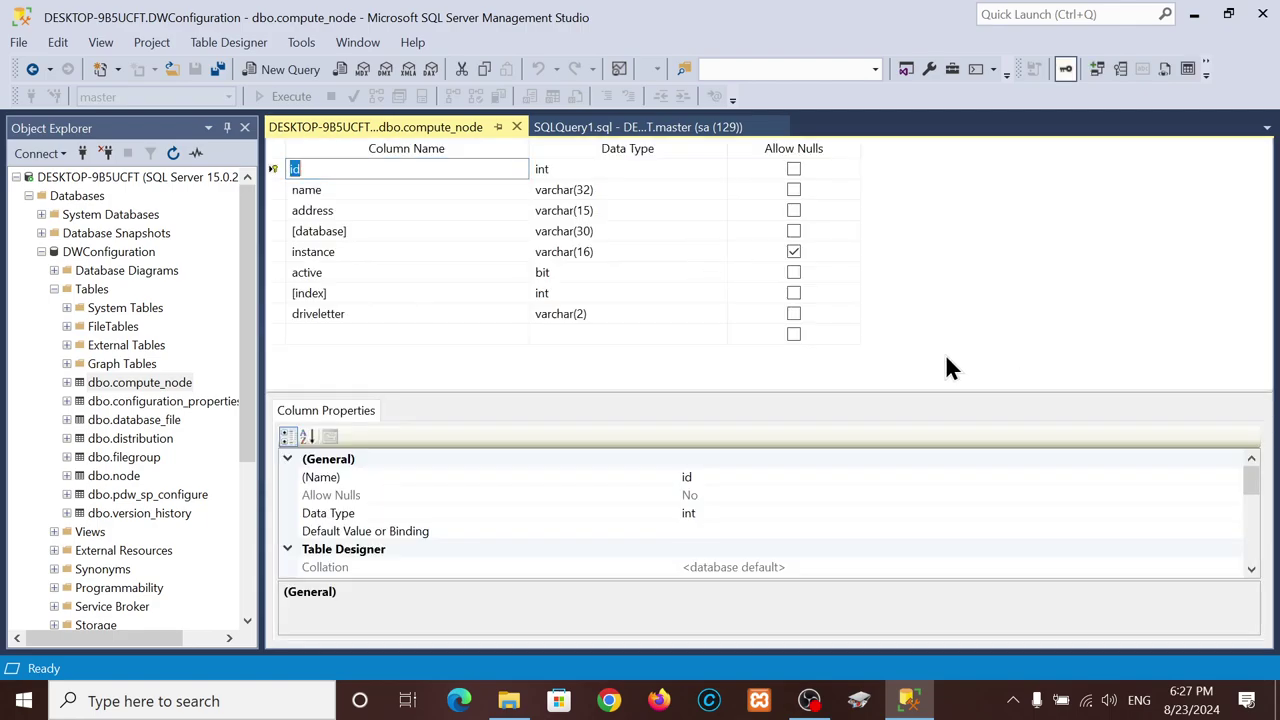
click(557, 292)
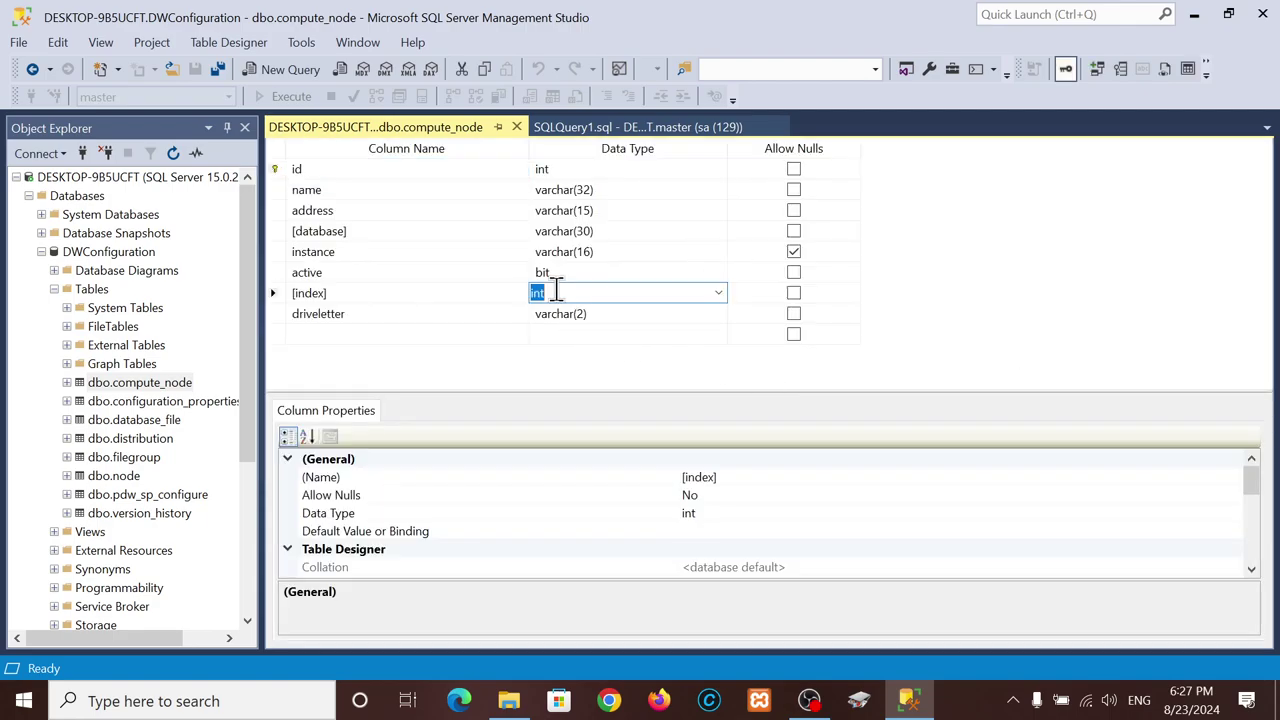
click(801, 570)
scroll(1134, 560, down, 1)
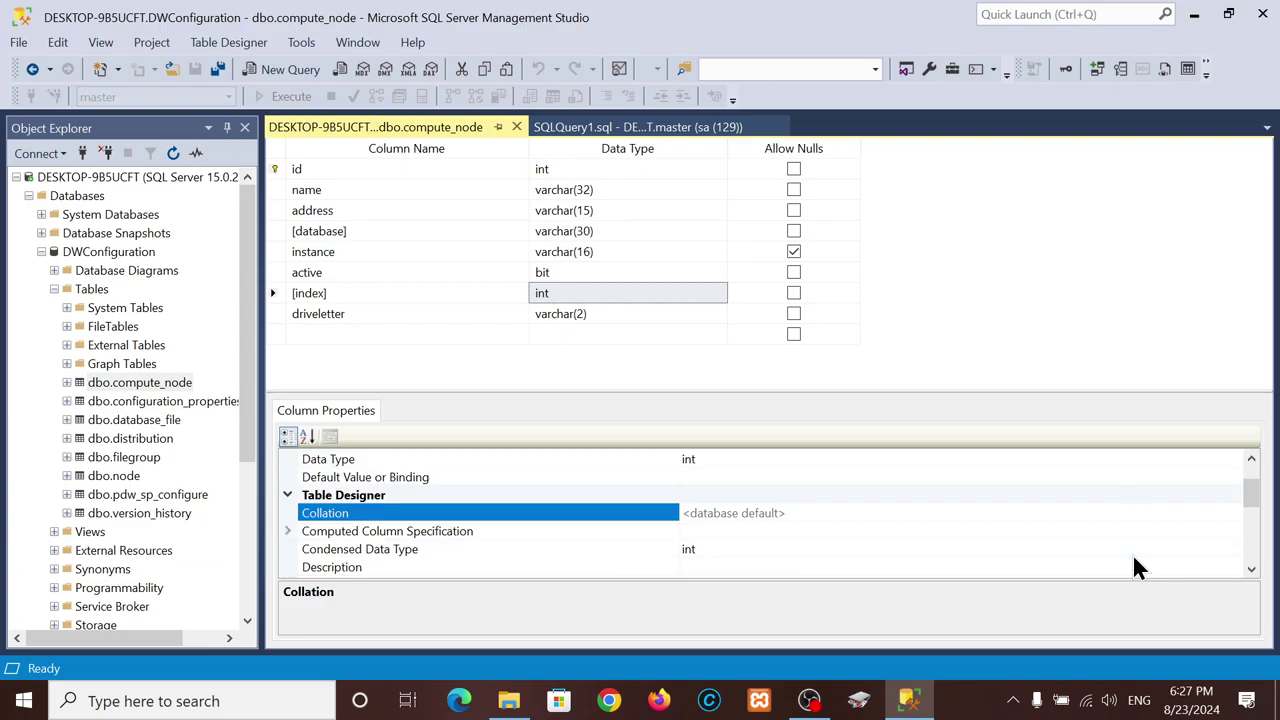
click(1211, 512)
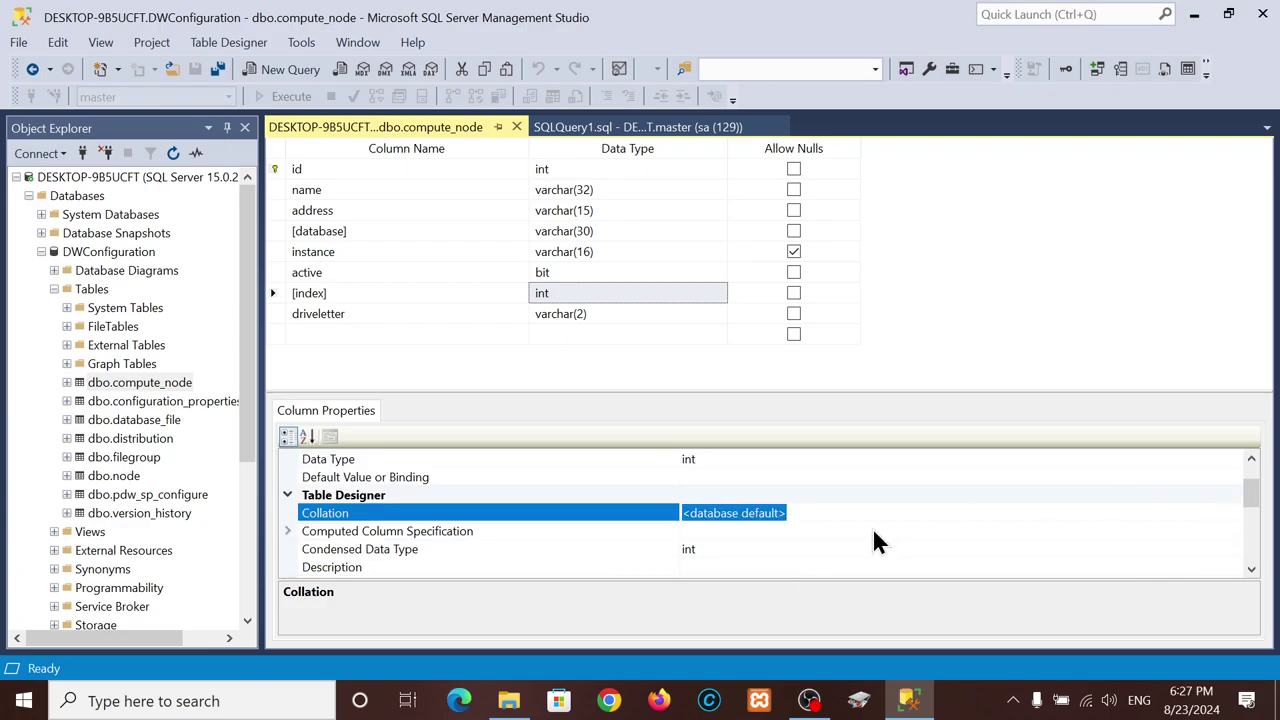
double_click(791, 514)
double_click(1214, 510)
double_click(574, 514)
- Select the [database] column and open its Collation setting, showing Latin1_General_100
click(559, 284)
right_click(560, 285)
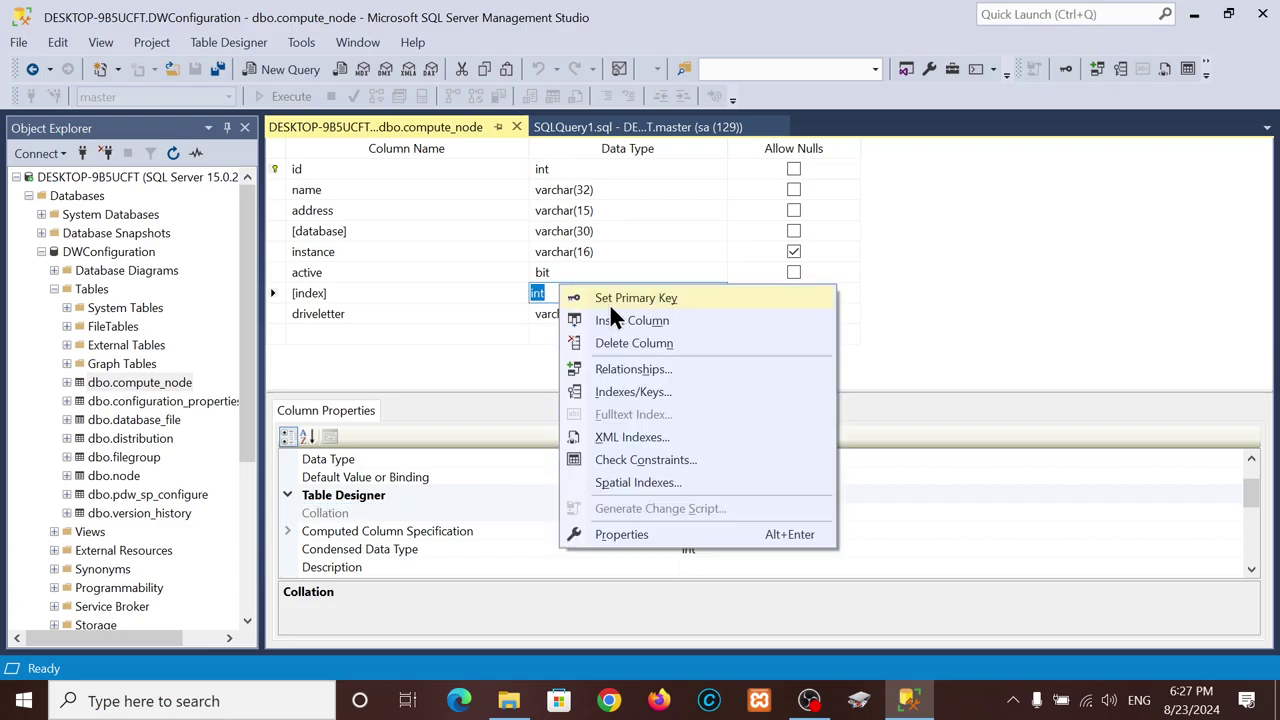
click(649, 233)
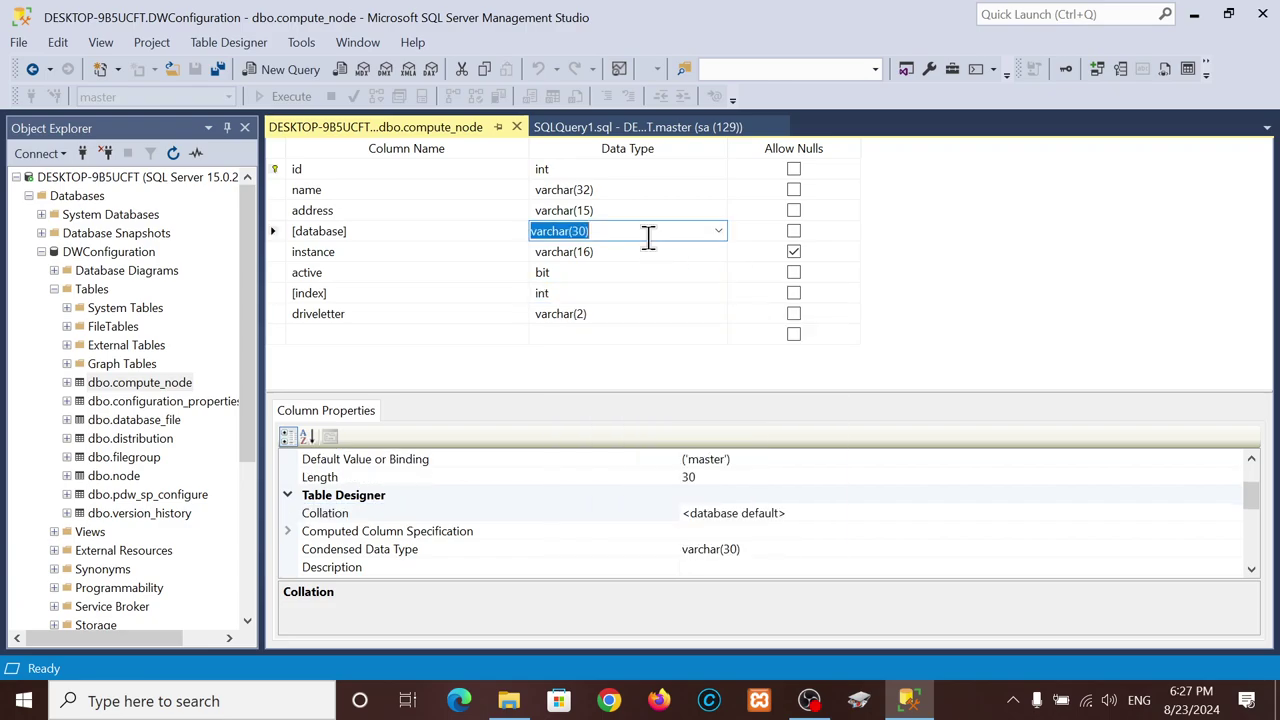
click(1178, 511)
- Set the column's collation to the SQL collation SQL_Latin1_General_CP850_BIN
click(1238, 522)
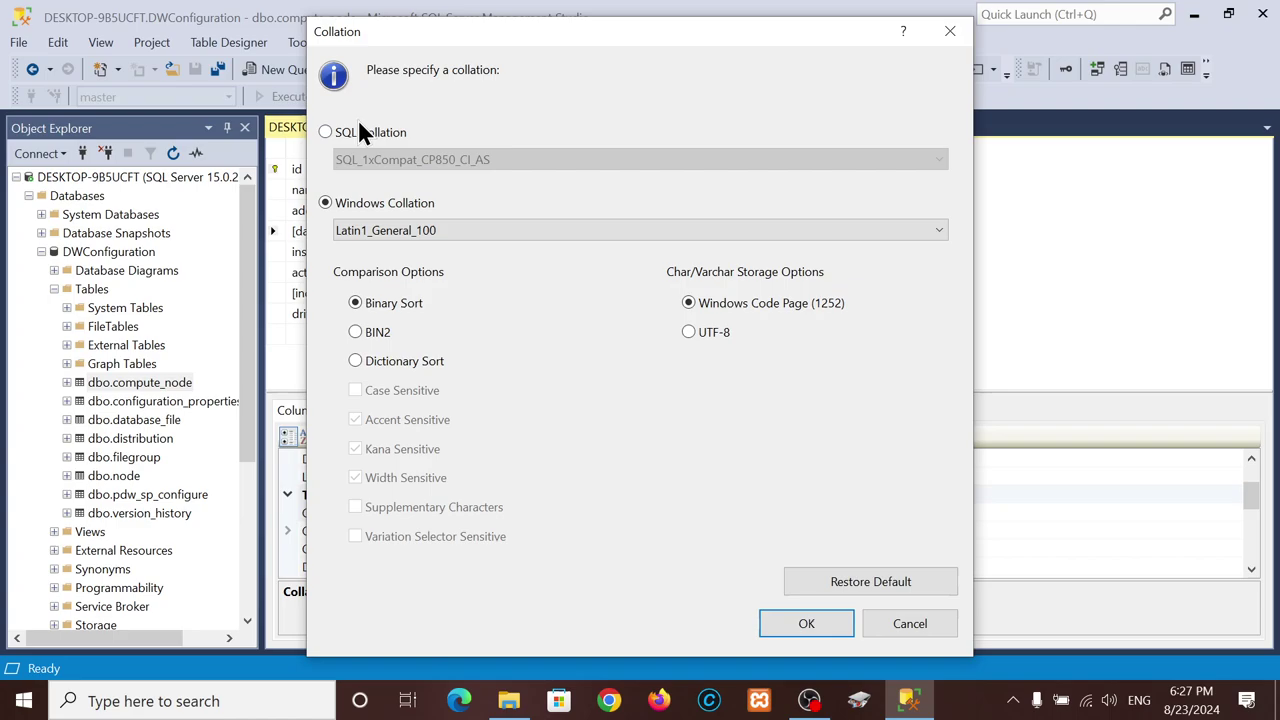
click(327, 132)
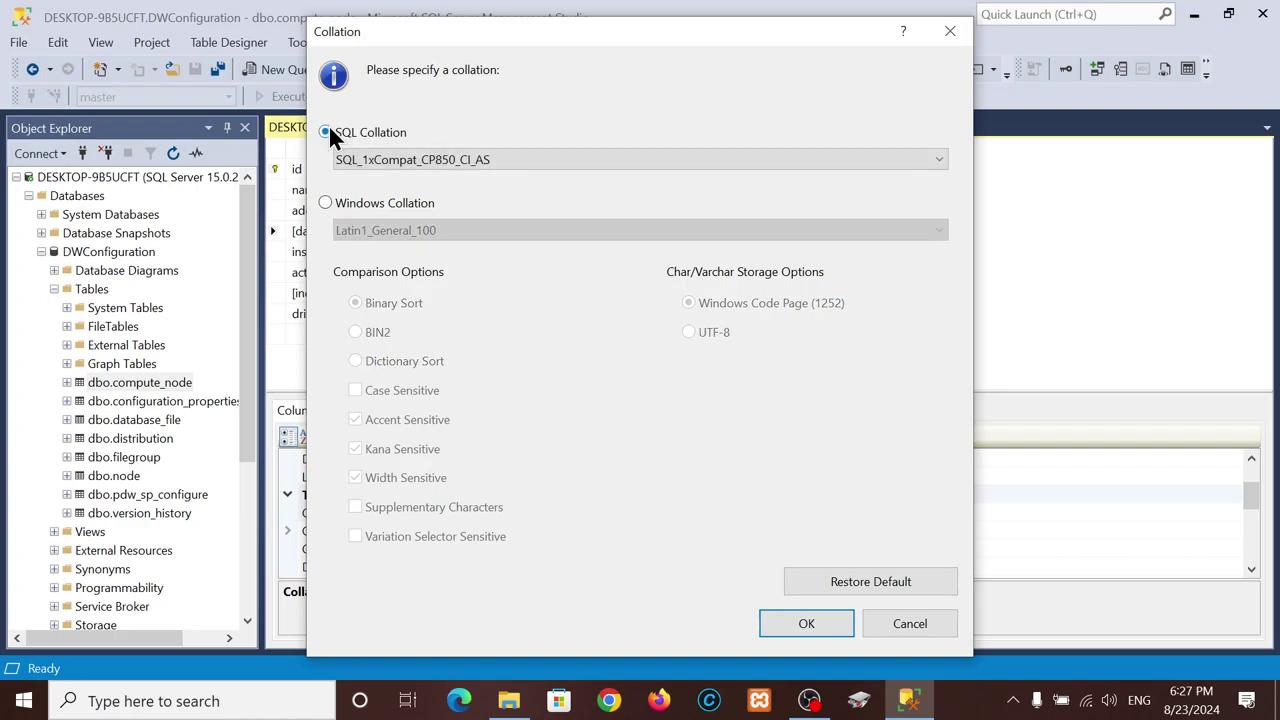
click(635, 162)
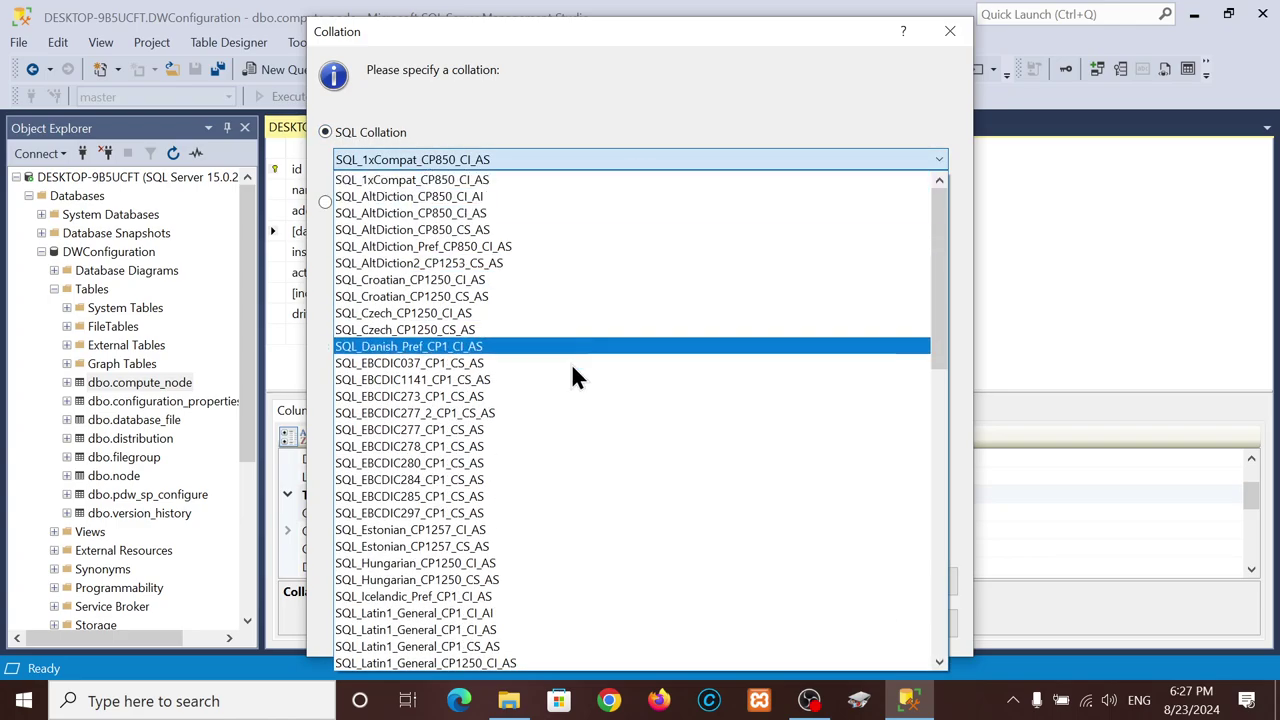
scroll(533, 541, down, 2)
scroll(533, 552, down, 13)
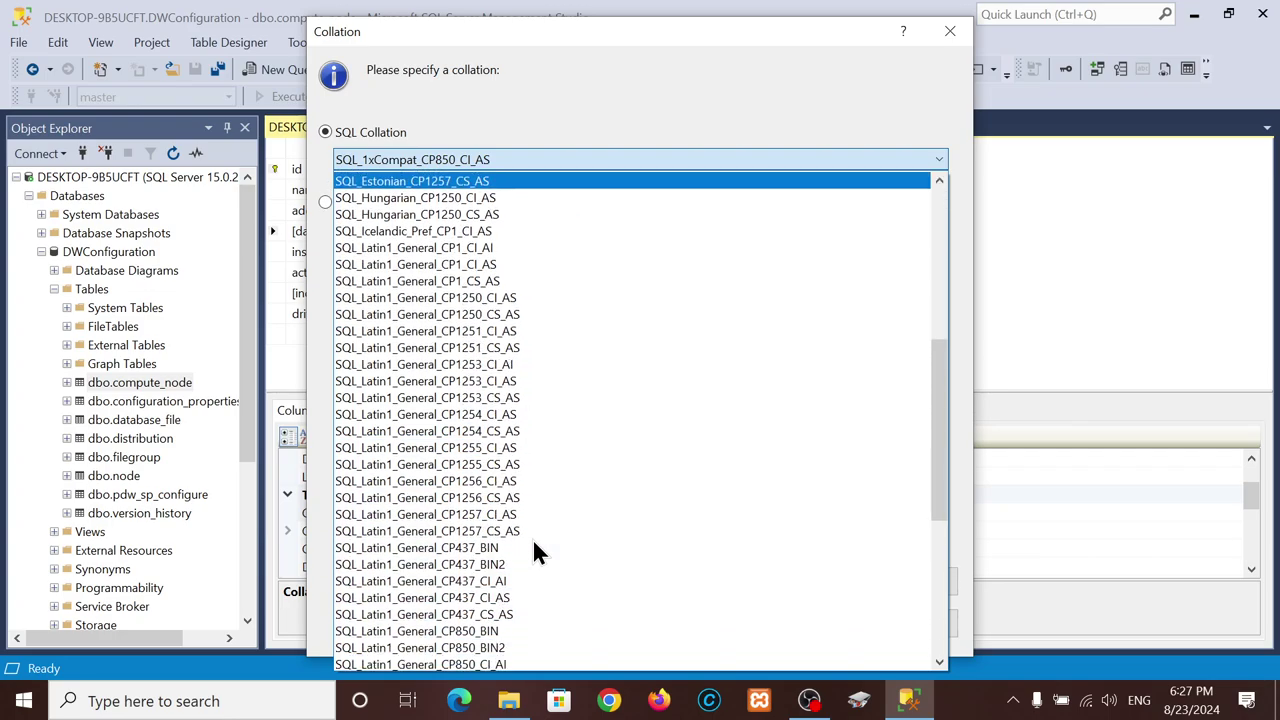
scroll(532, 551, up, 11)
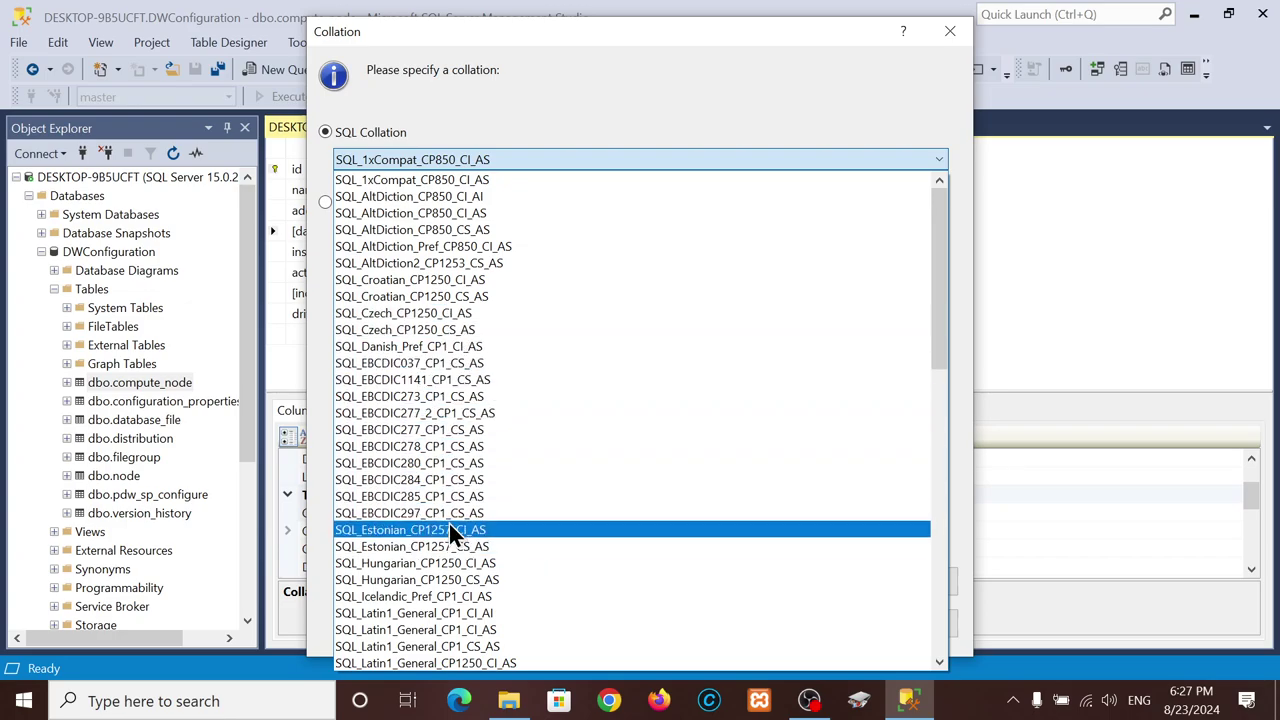
scroll(448, 523, down, 3)
scroll(449, 530, down, 5)
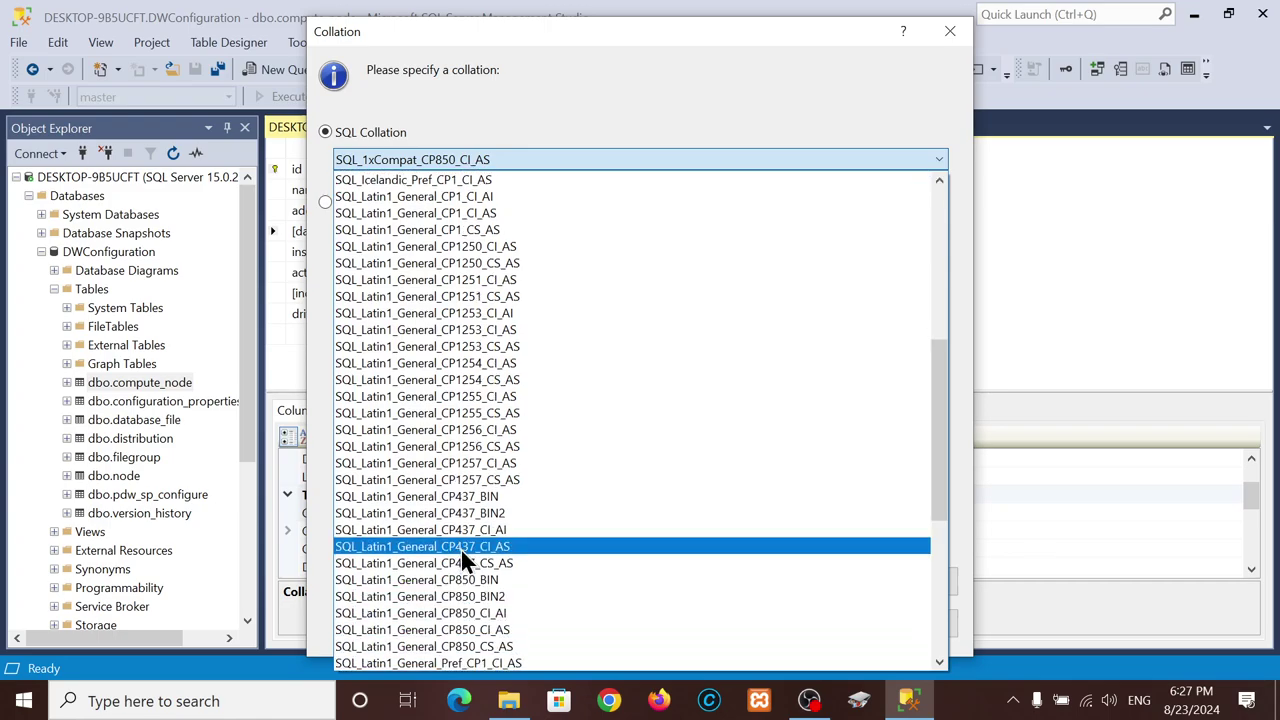
click(474, 580)
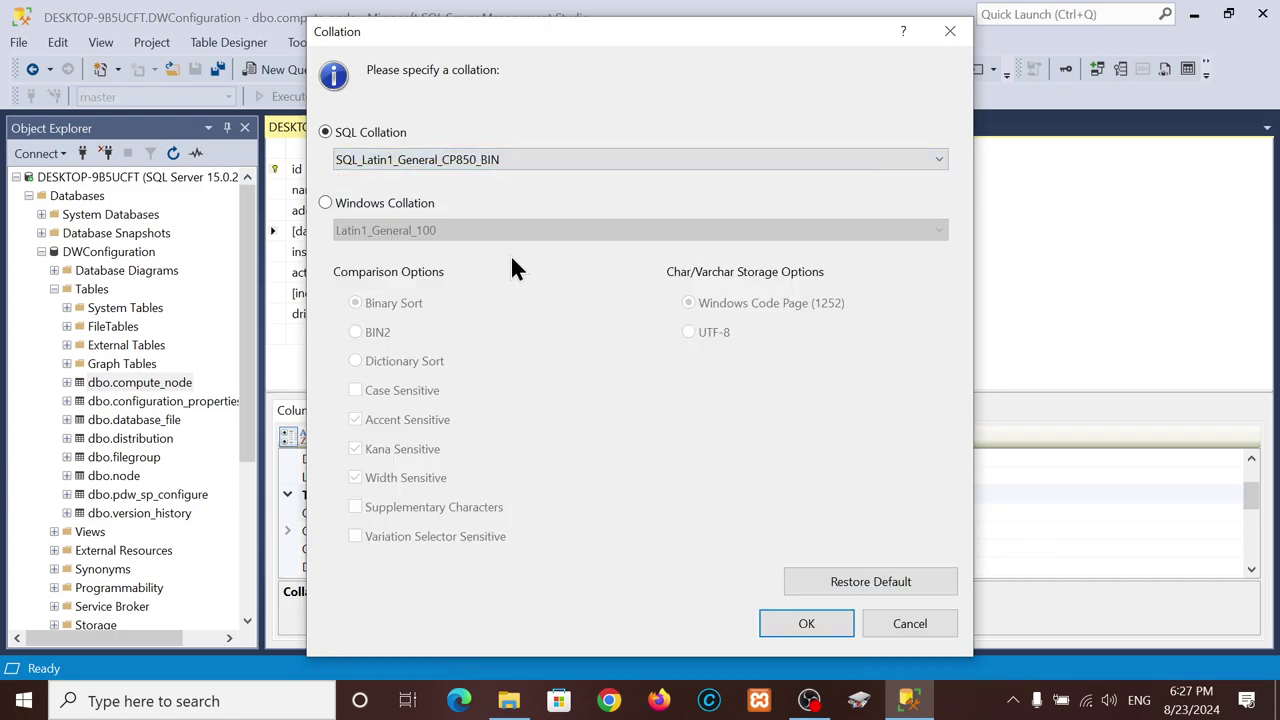
click(464, 160)
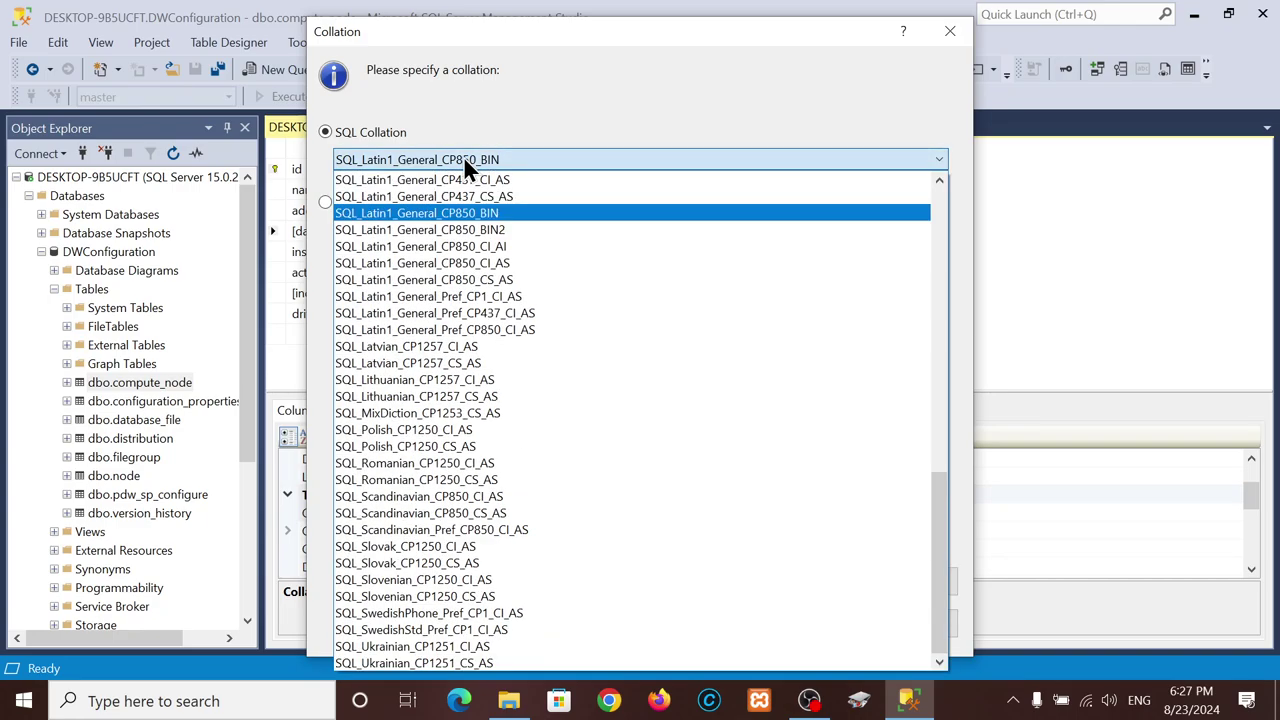
click(463, 213)
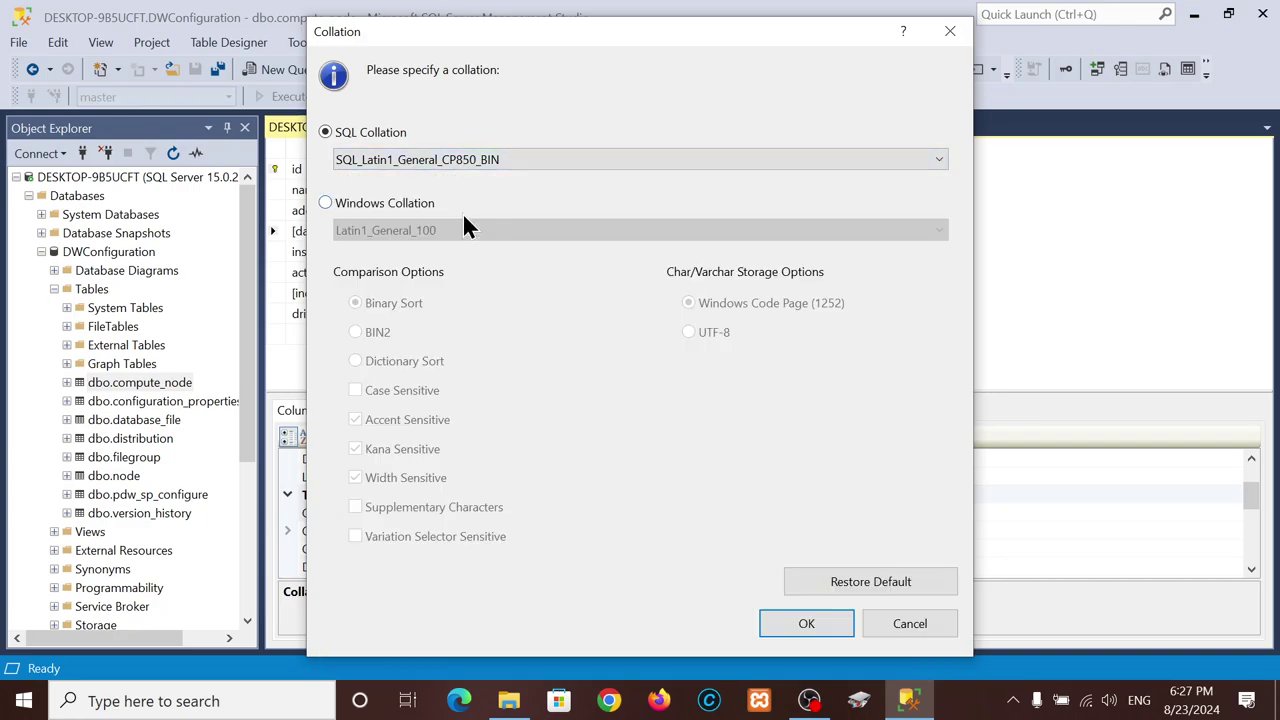
click(822, 618)
- Select the collation name to copy it, then close the designer without saving
click(866, 513)
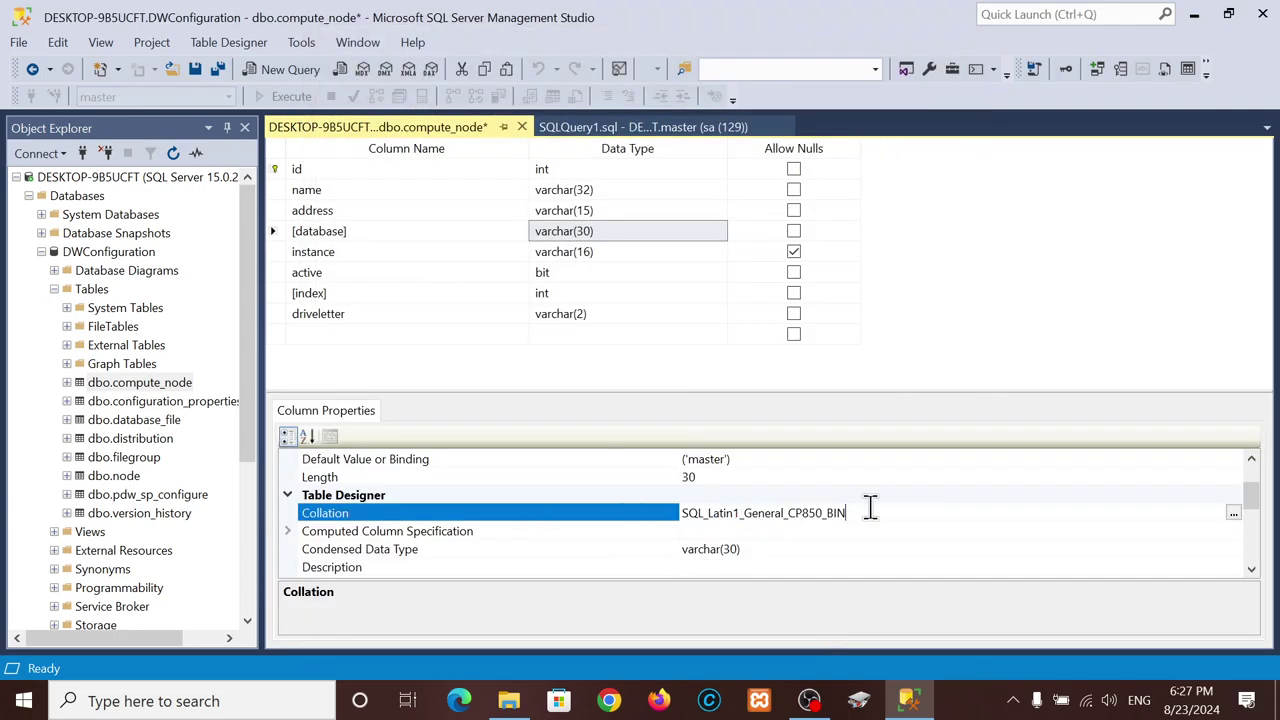
drag(866, 513, 657, 517)
key(ctrl+c)
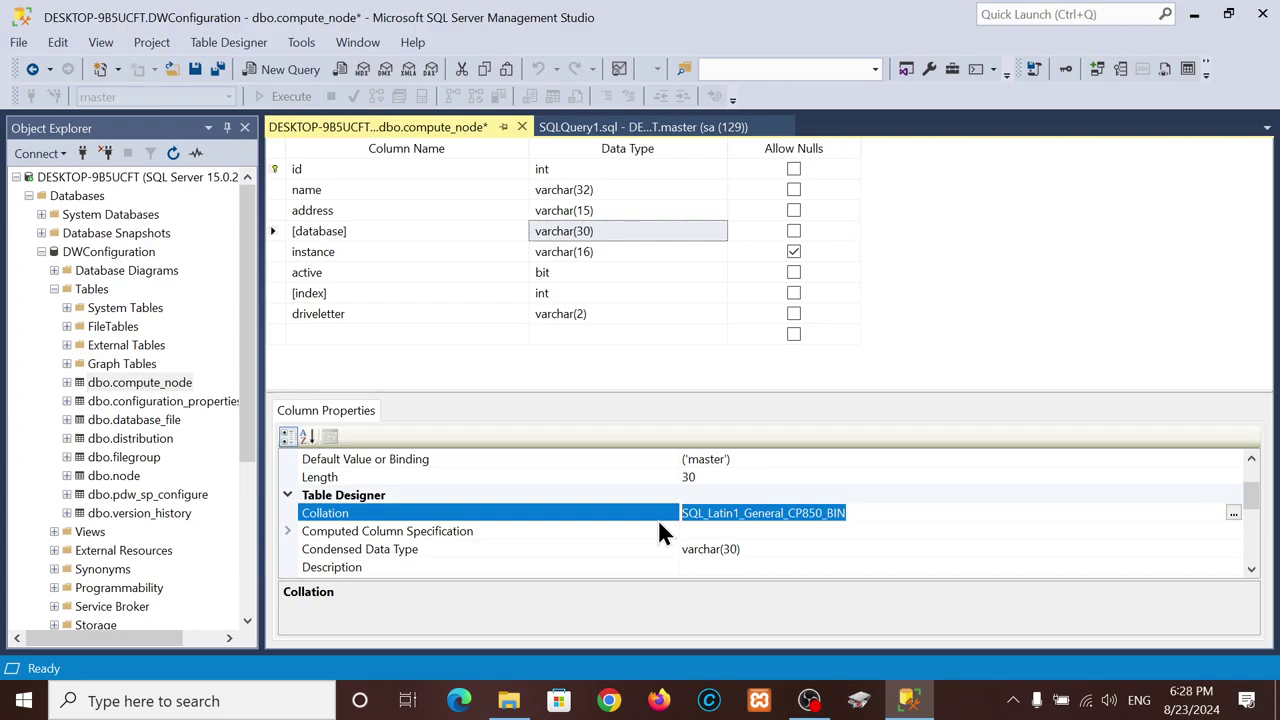
click(521, 127)
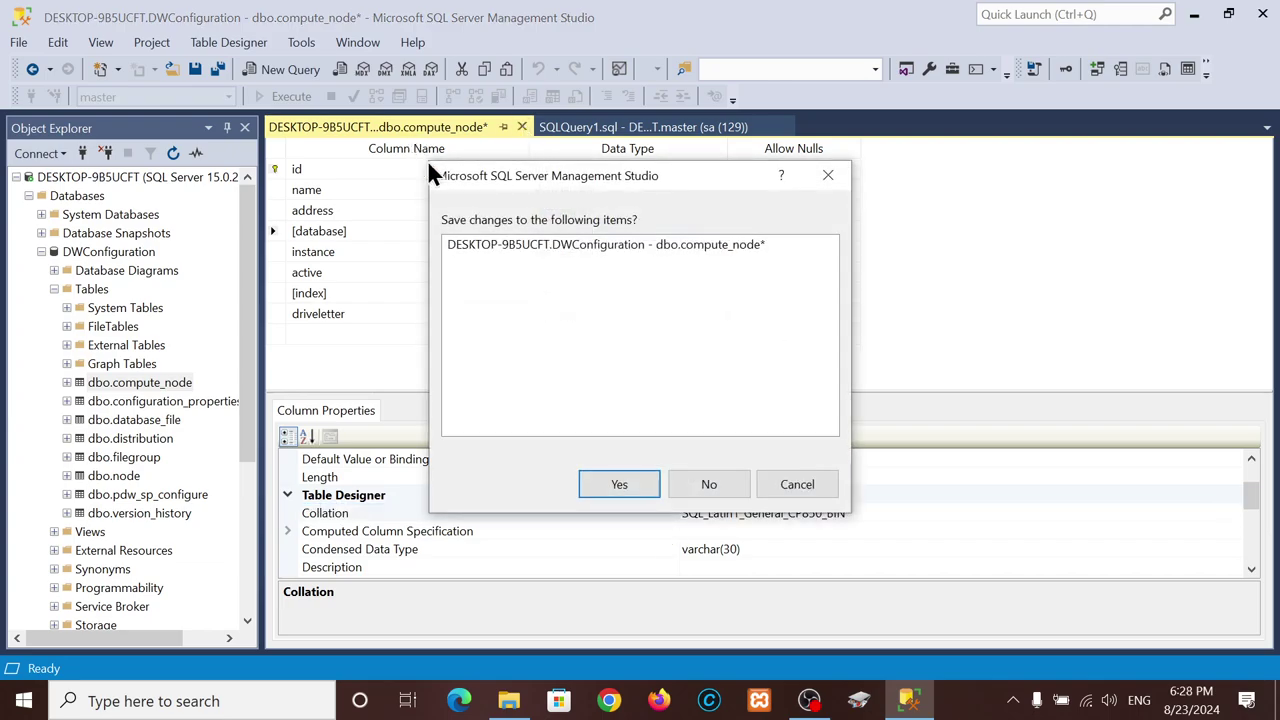
click(713, 488)
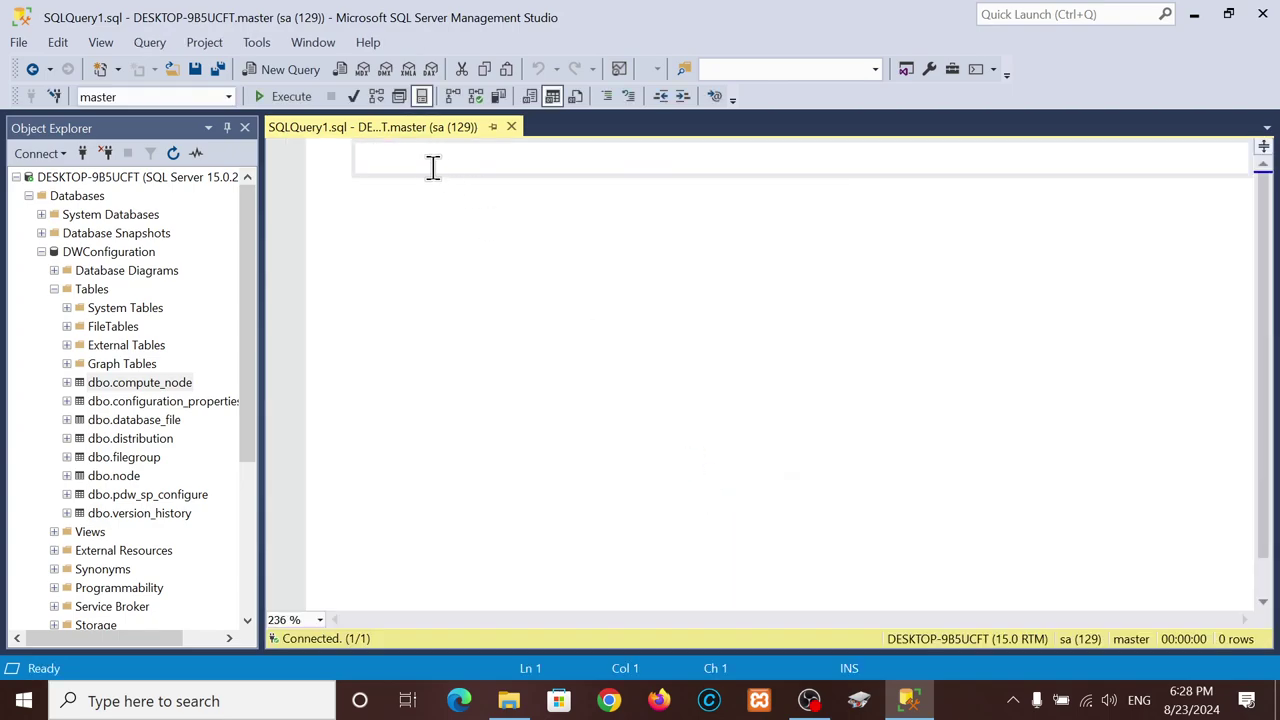
- Write CREATE DATABASE aga_project on line 1 of SQLQuery1.sql and start a new line
text(CREAT)
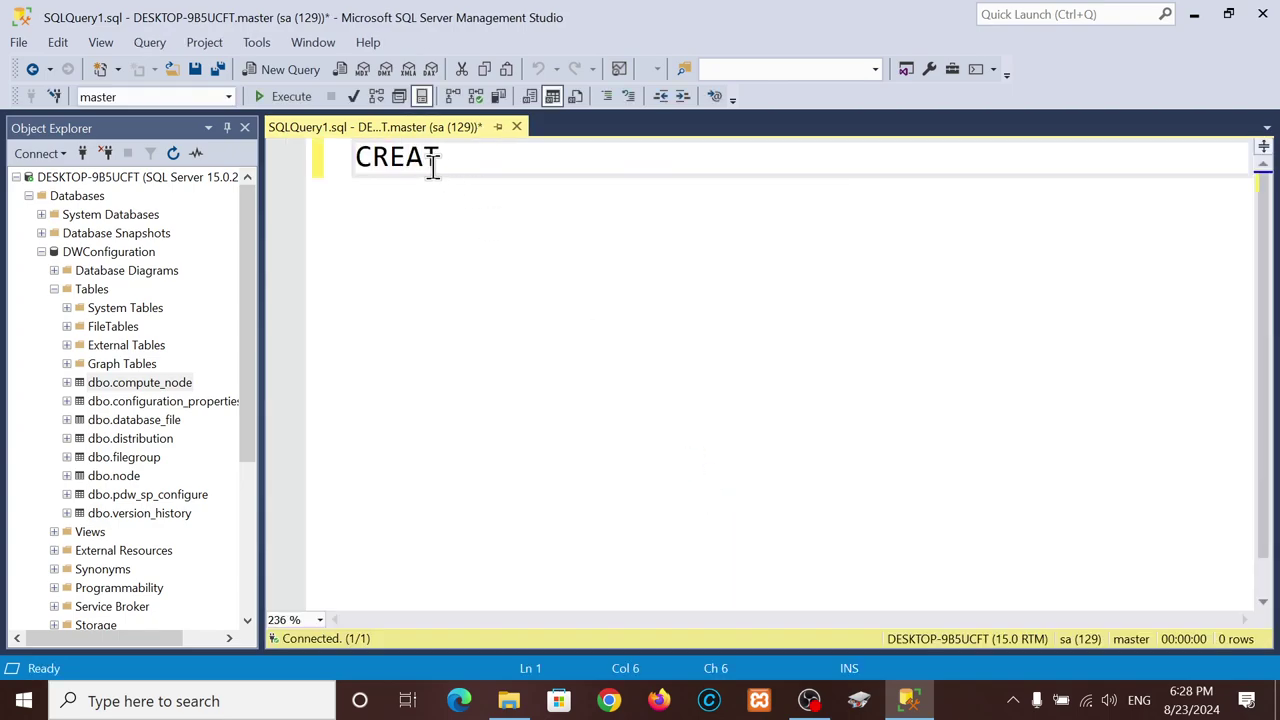
text(E DA)
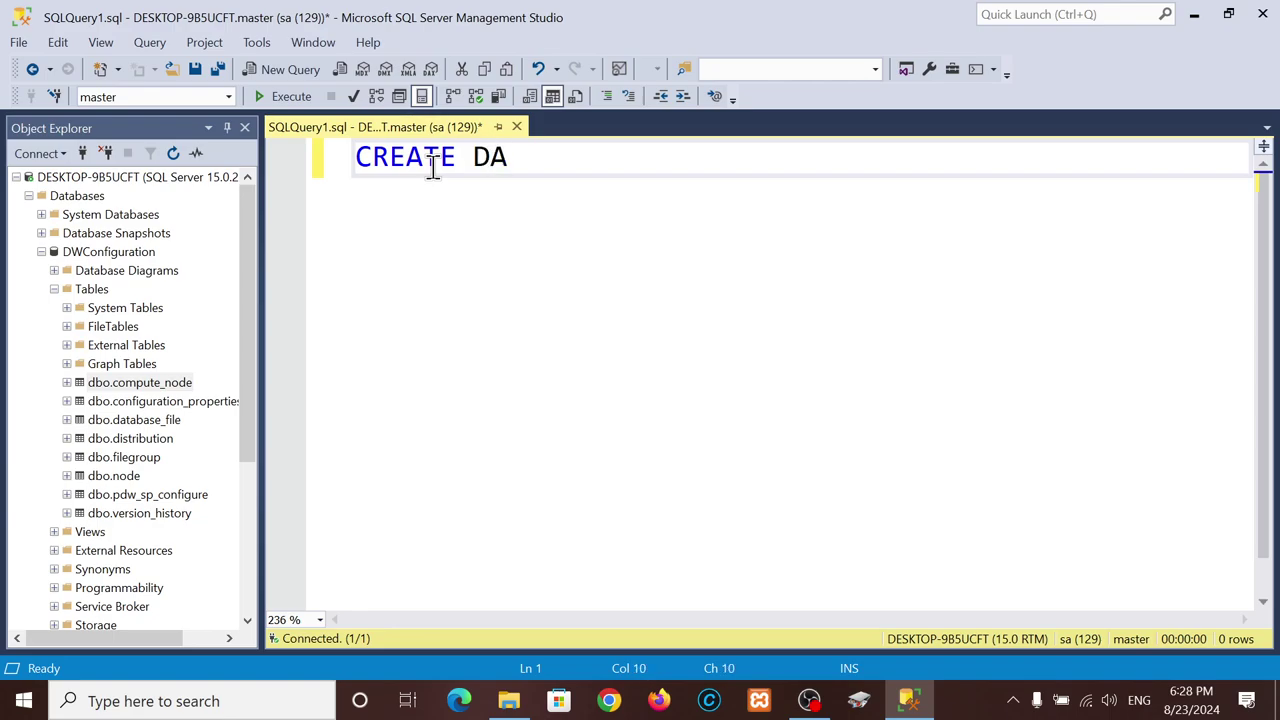
text(BATABSE)
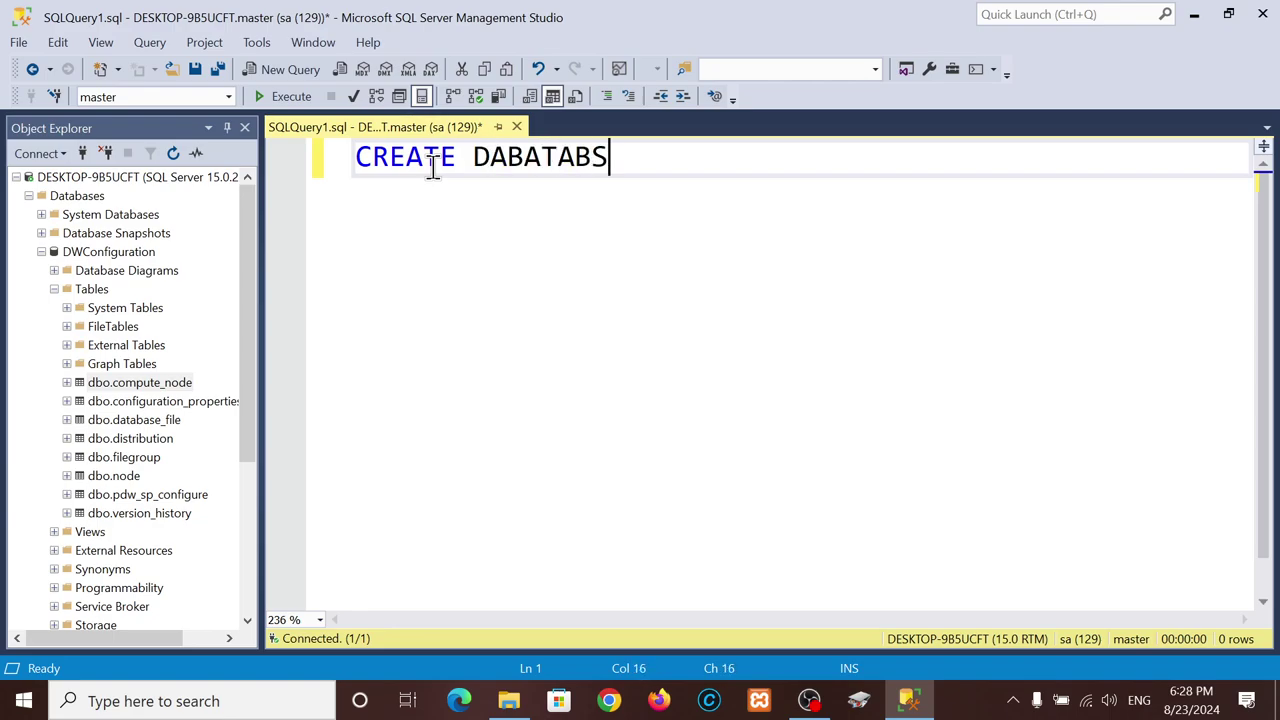
key(BackSpace)
key(BackSpace)
key(BackSpace)
key(BackSpace)
text(BASE)
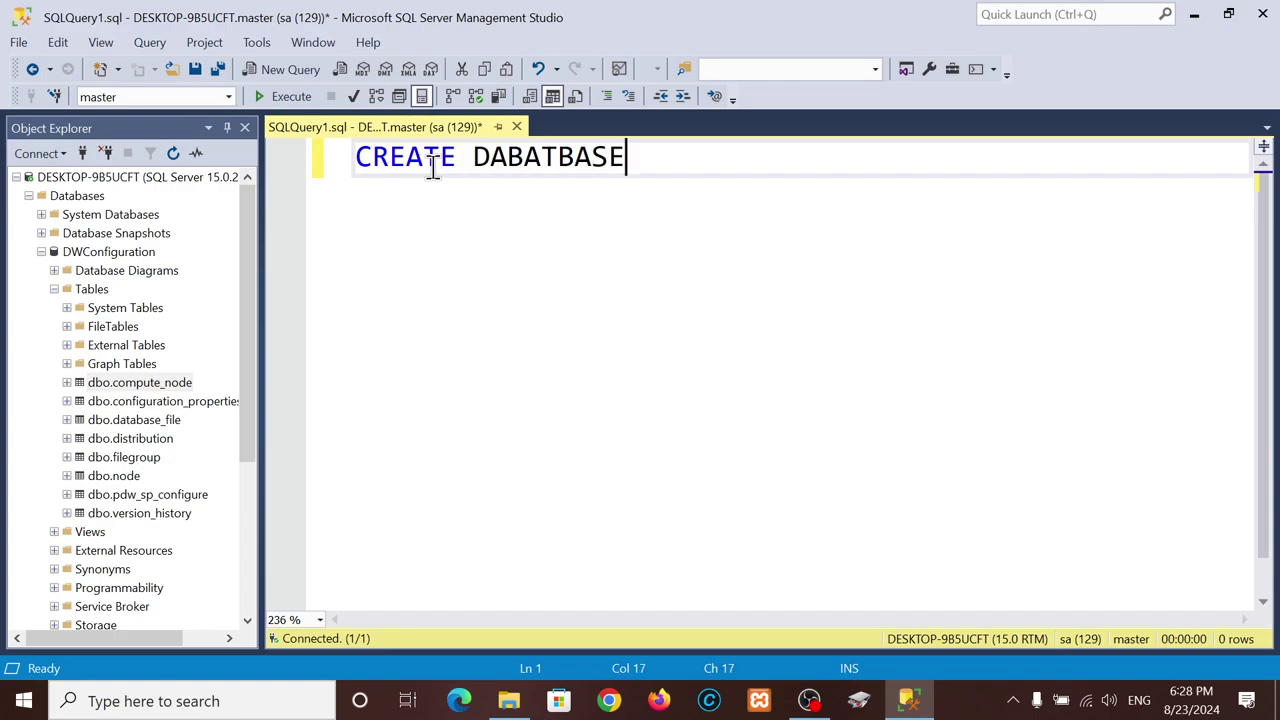
key(BackSpace)
key(BackSpace)
key(BackSpace)
key(BackSpace)
key(BackSpace)
key(BackSpace)
key(BackSpace)
text(TA)
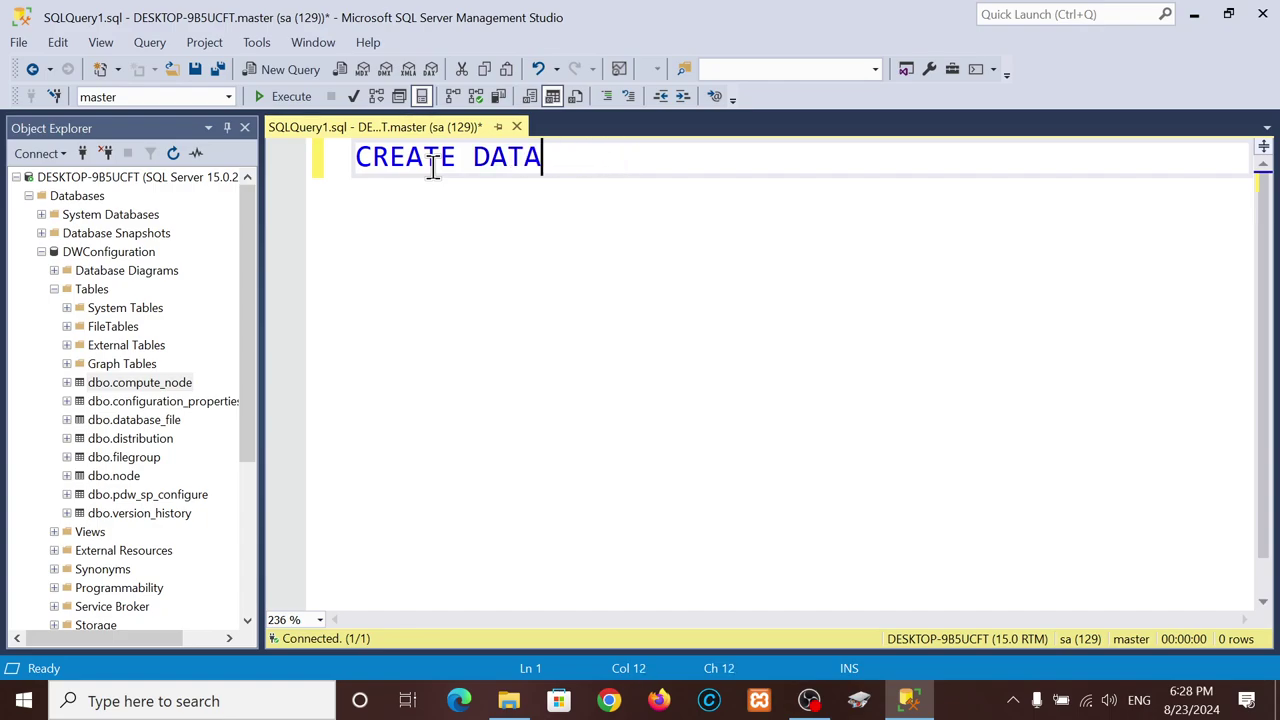
text(BASE a)
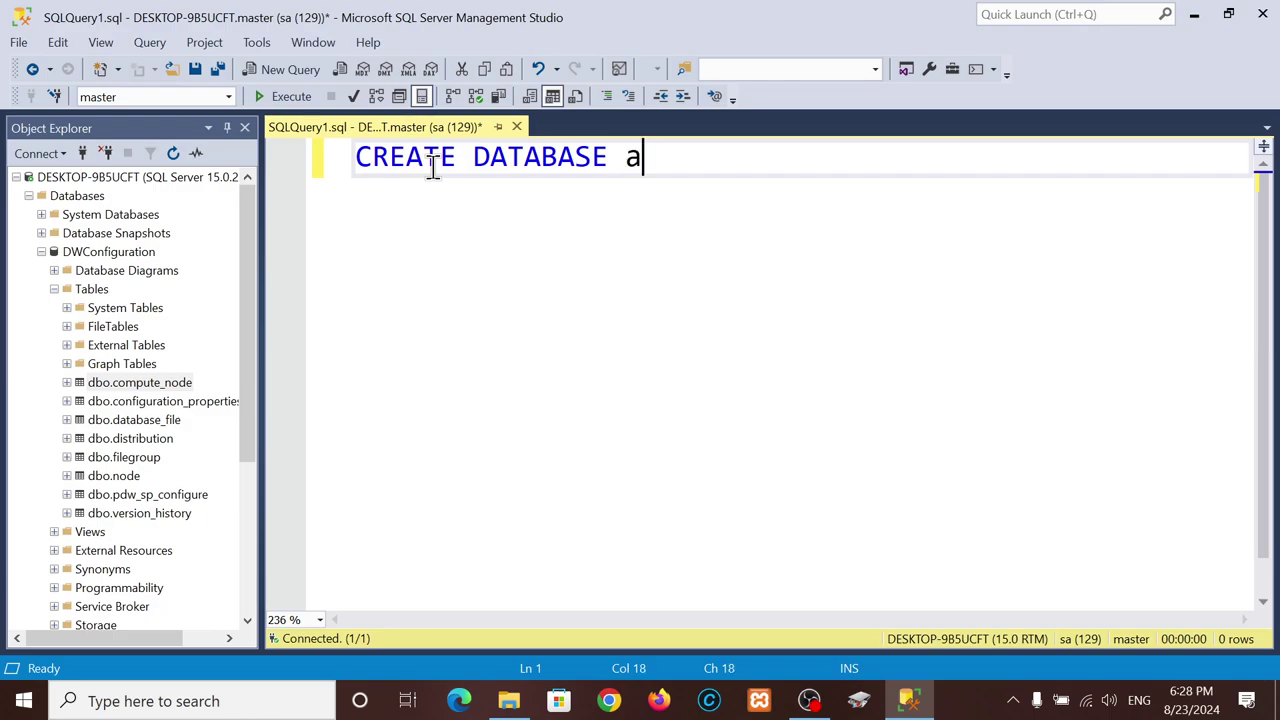
text(ga_project)
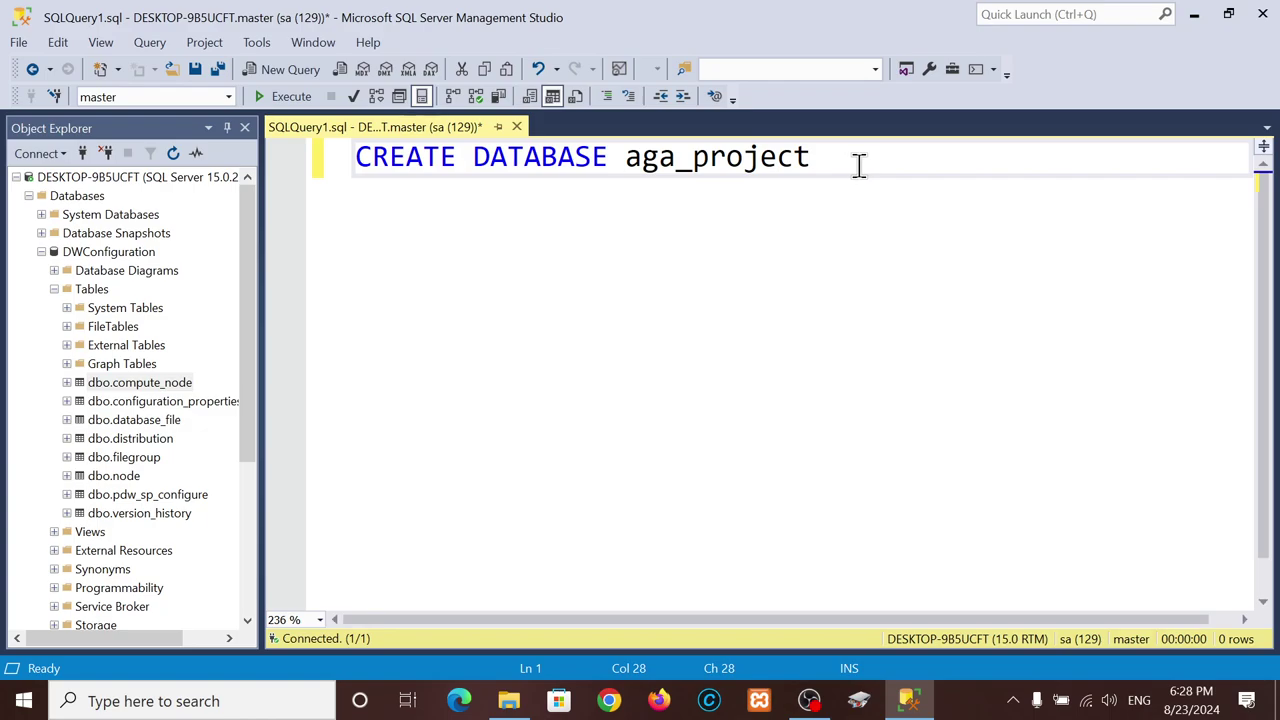
key(Return)
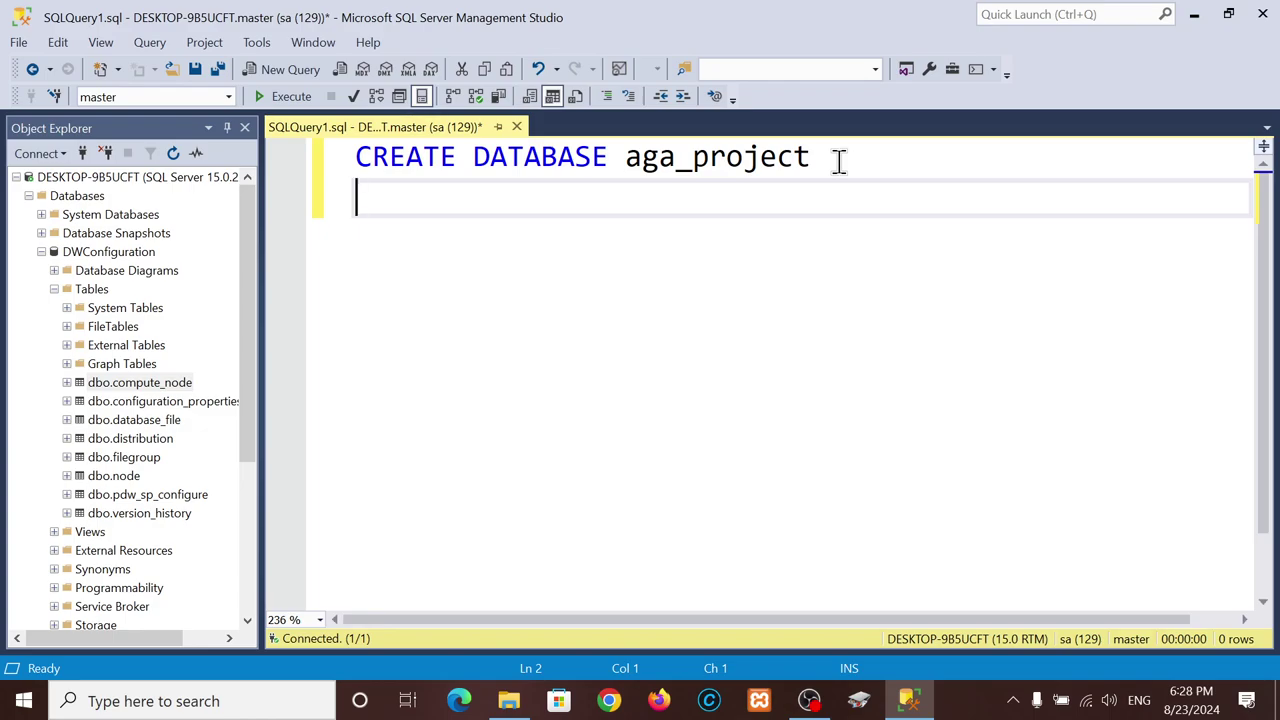
- Paste SQL_Latin1_General_CP850_BIN onto line 2 and check its incomplete-syntax error
key(ctrl+v)
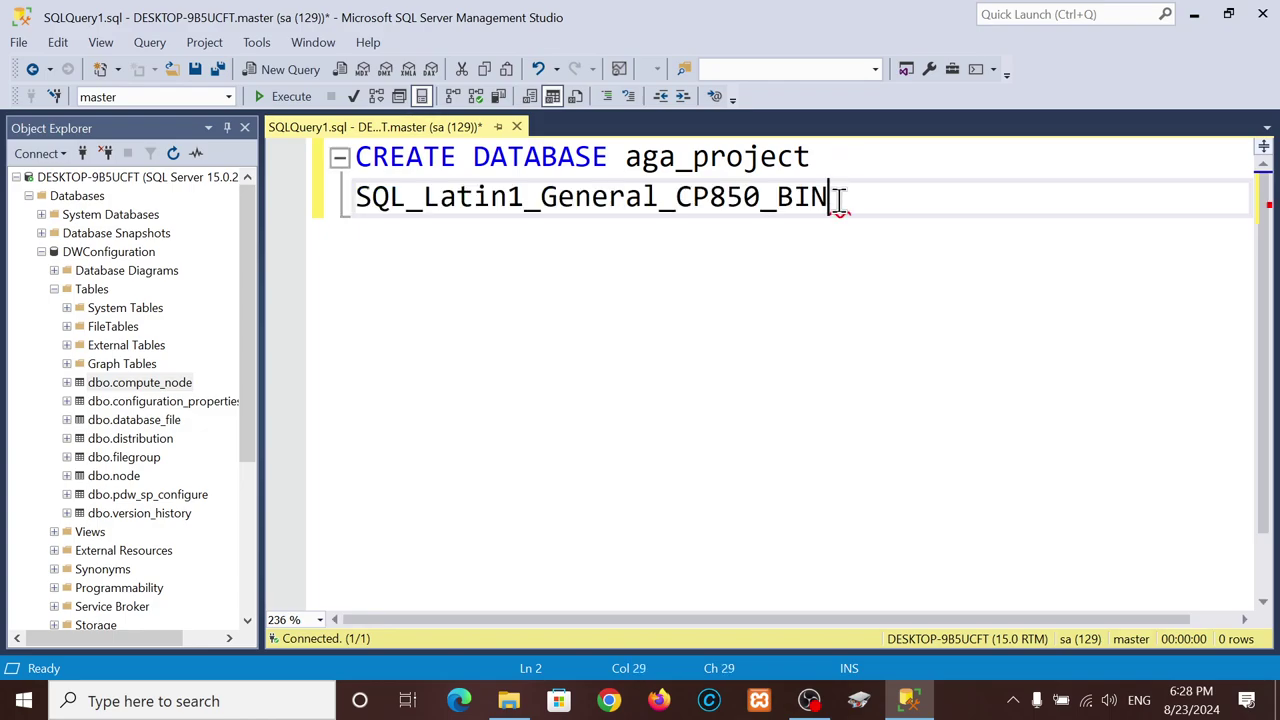
drag(838, 200, 356, 200)
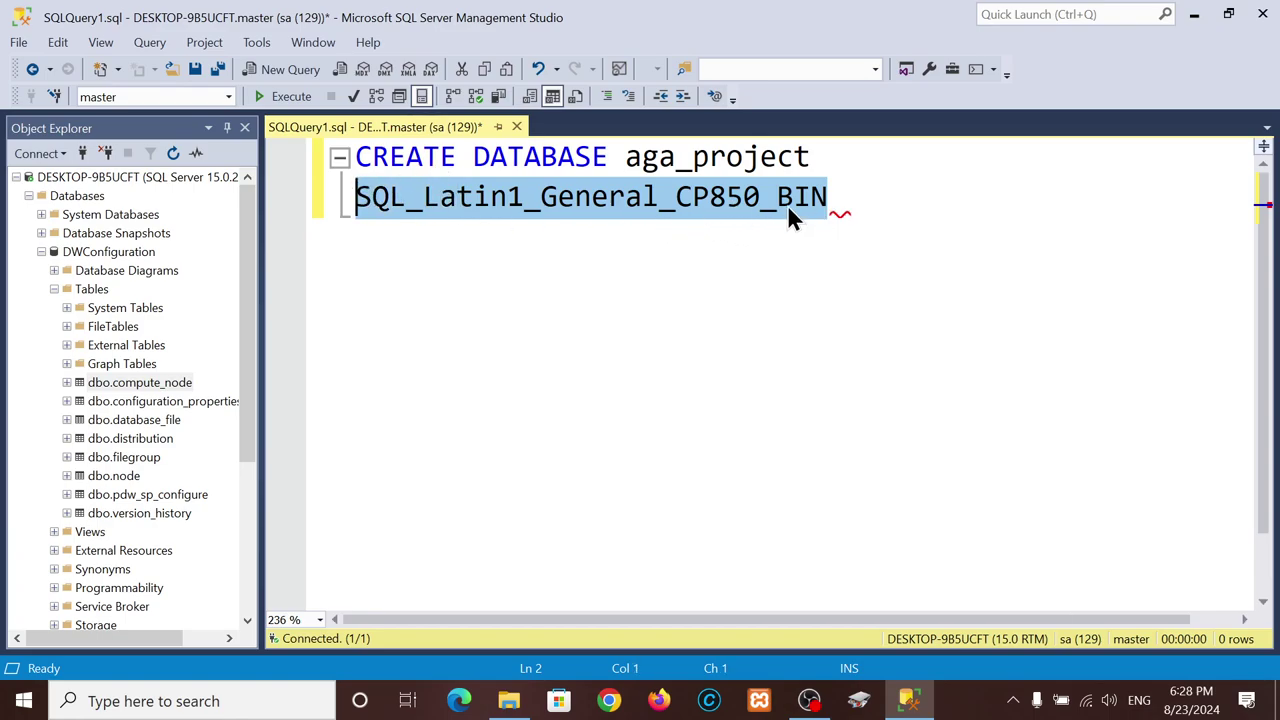
mouse_move(838, 210)
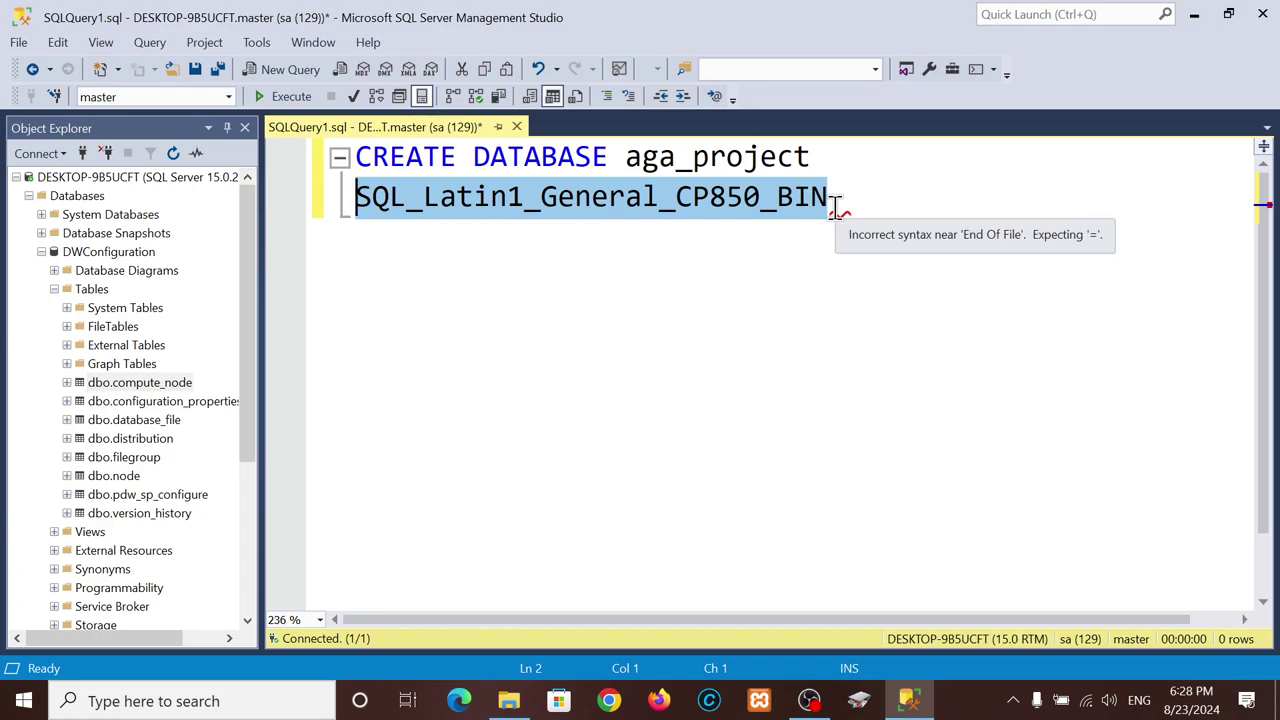
click(660, 702)
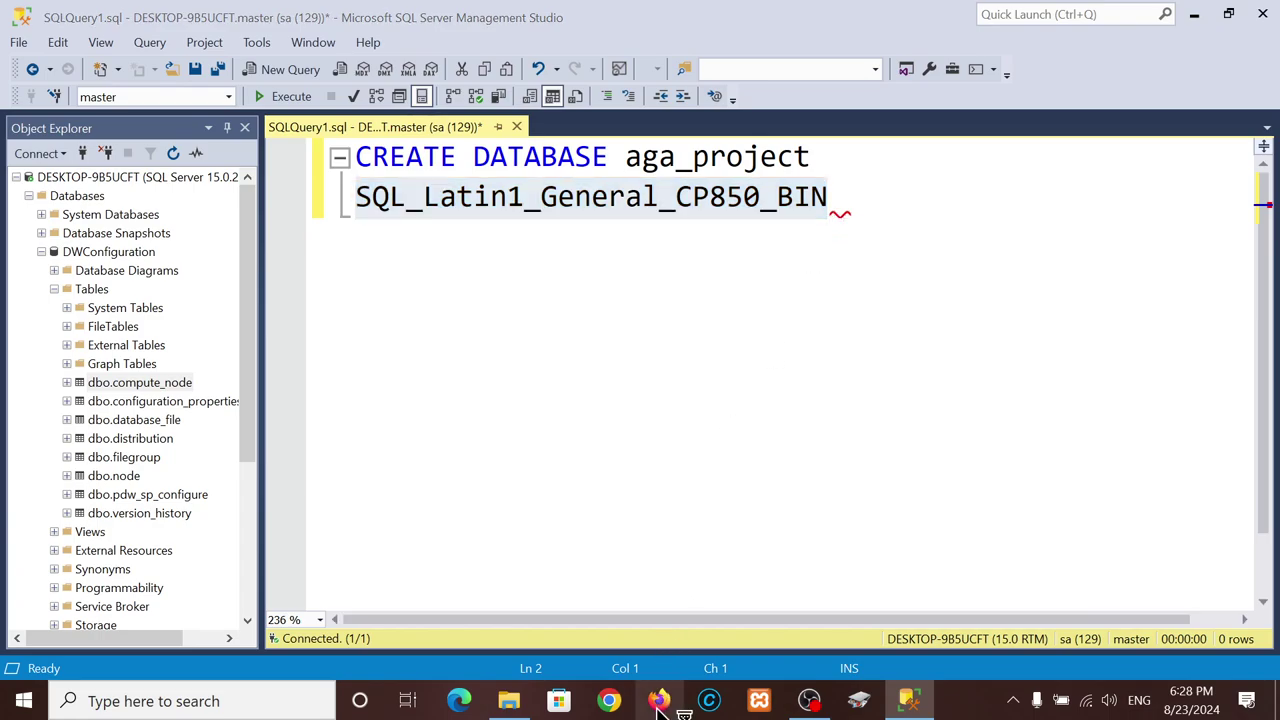